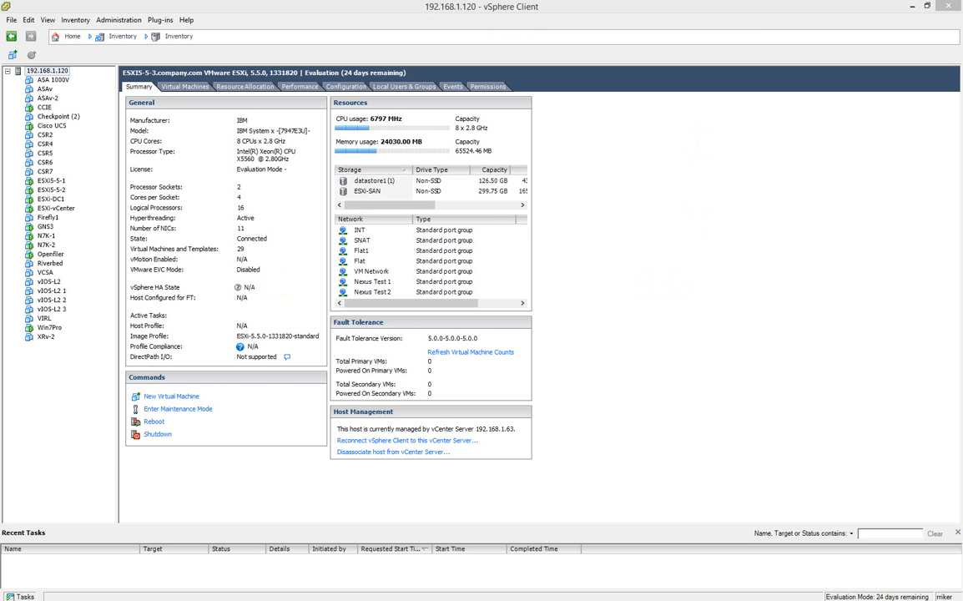
Move the 192.168.1.121 login dialog to the centre of the screen
{"action": "left_click_drag", "start_coordinate": [1, 205], "coordinate": [508, 202]}
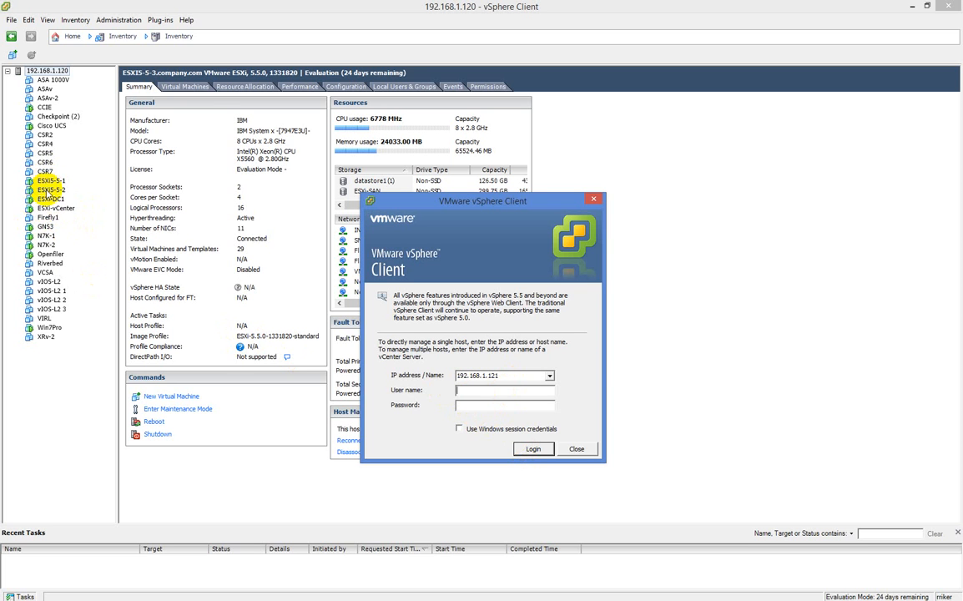
Close the 192.168.1.121 login dialog without connecting
{"action": "left_click", "coordinate": [574, 449]}
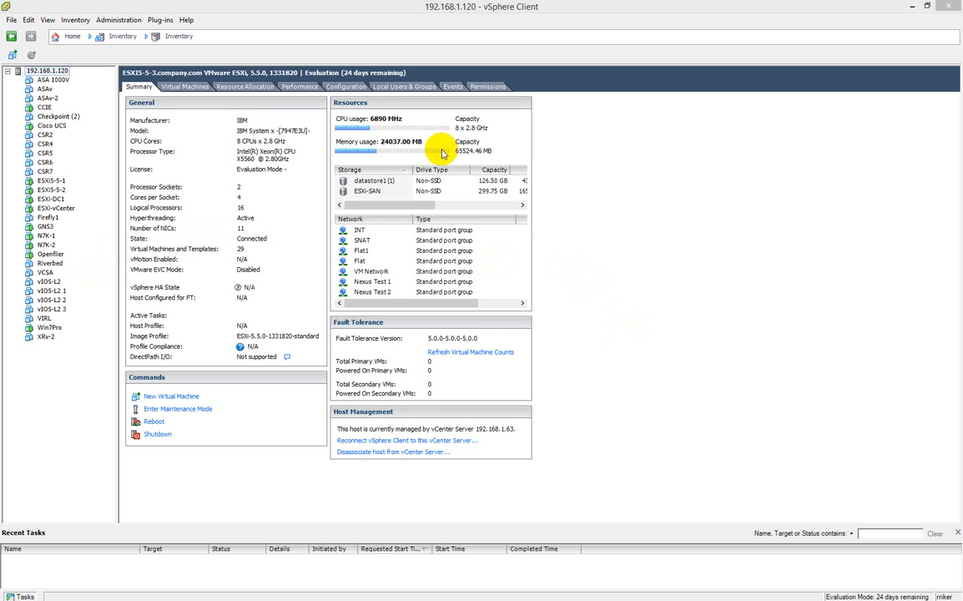
{"action": "left_click", "coordinate": [368, 190]}
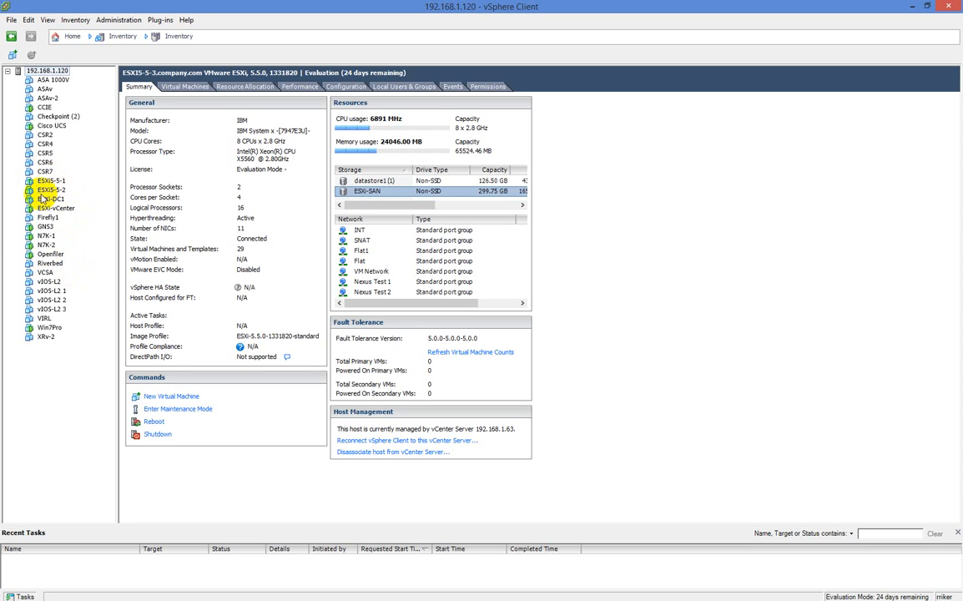
{"action": "left_click", "coordinate": [367, 180]}
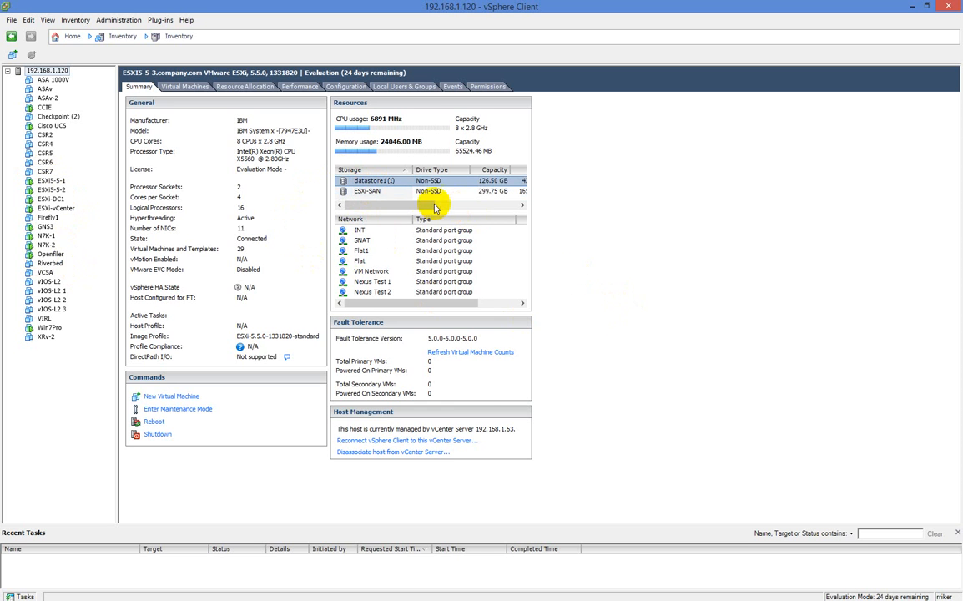
{"action": "left_click_drag", "start_coordinate": [434, 207], "coordinate": [393, 207]}
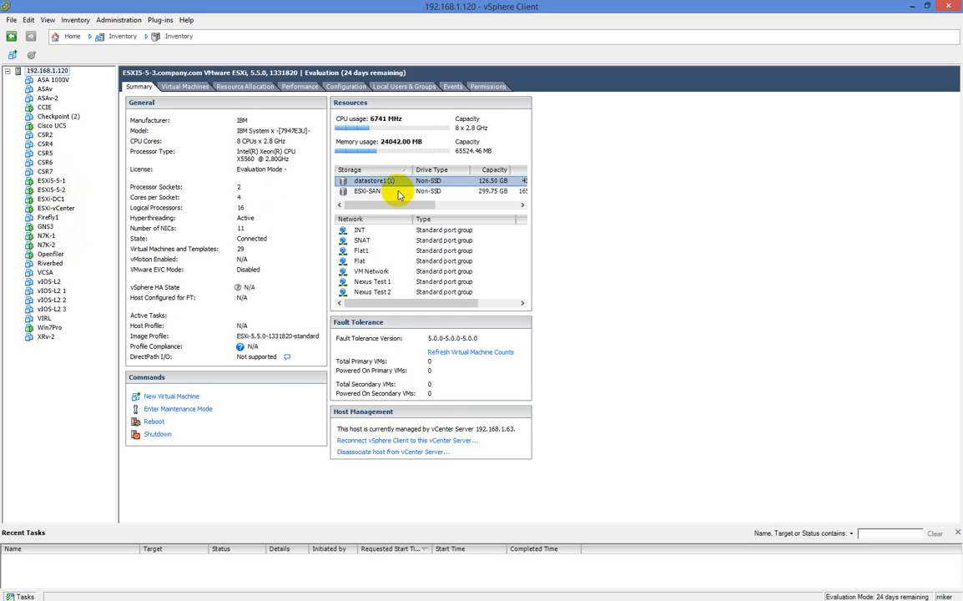
{"action": "left_click", "coordinate": [384, 193]}
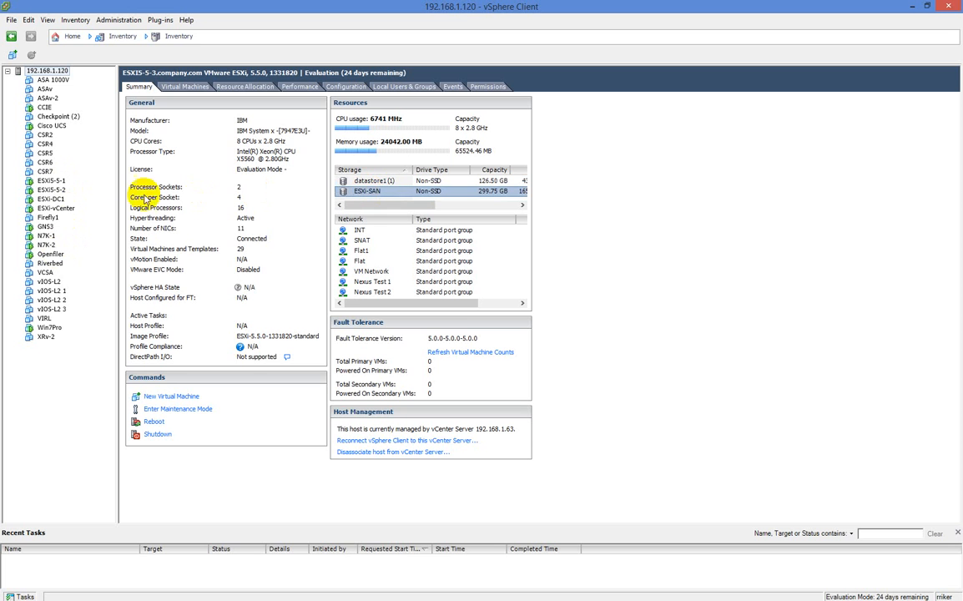
Browse the ESXi-SAN datastore and scroll its file list to the VM folders and ISO images
{"action": "right_click", "coordinate": [364, 194]}
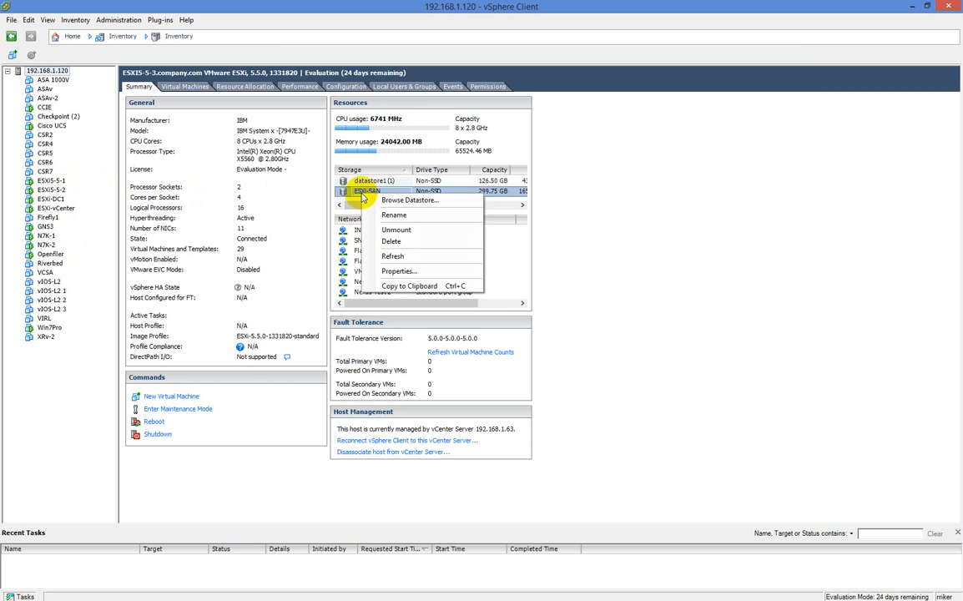
{"action": "left_click", "coordinate": [390, 200]}
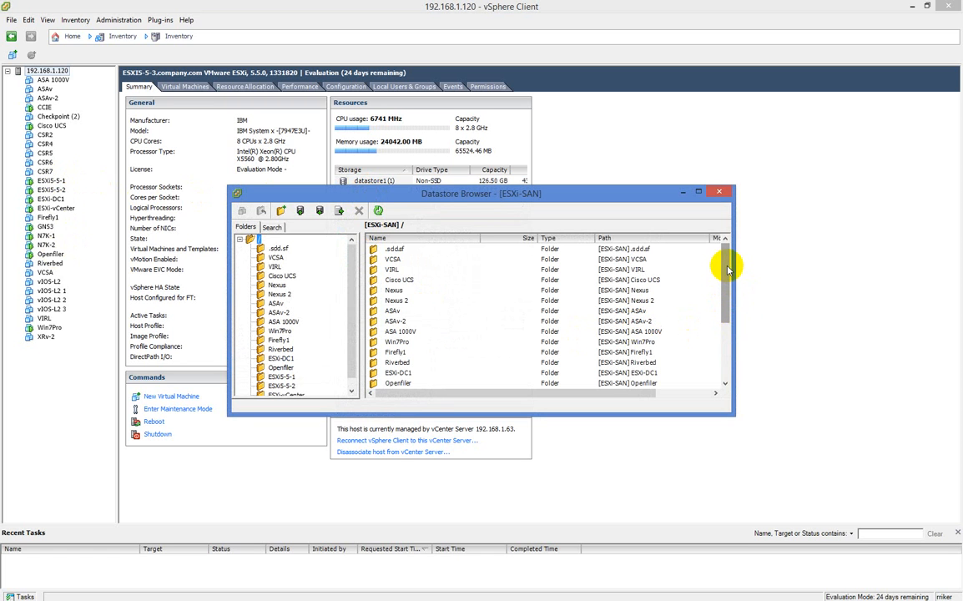
{"action": "left_click_drag", "start_coordinate": [728, 268], "coordinate": [728, 330]}
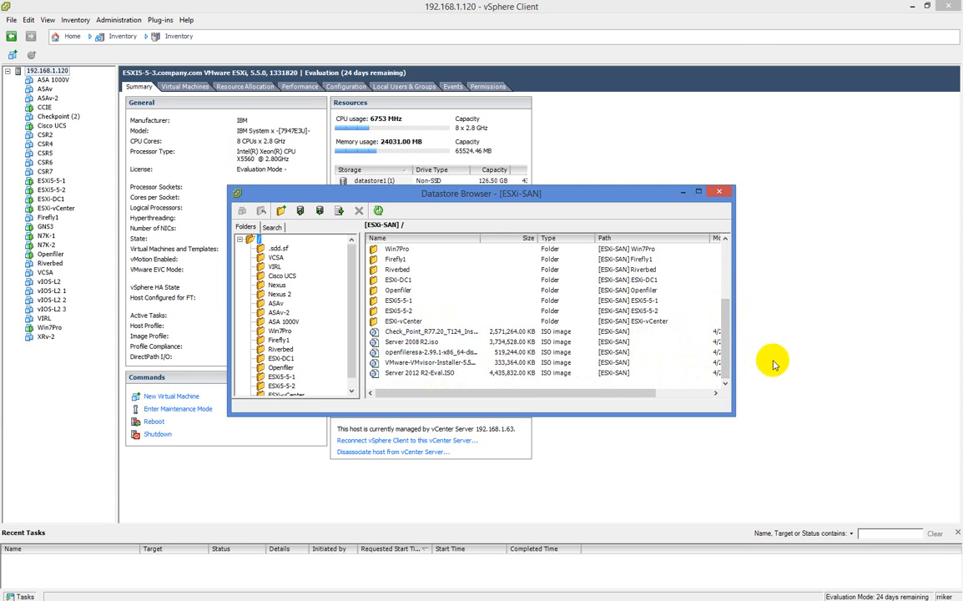
{"action": "left_click", "coordinate": [725, 357]}
{"action": "left_click_drag", "start_coordinate": [725, 357], "coordinate": [725, 299]}
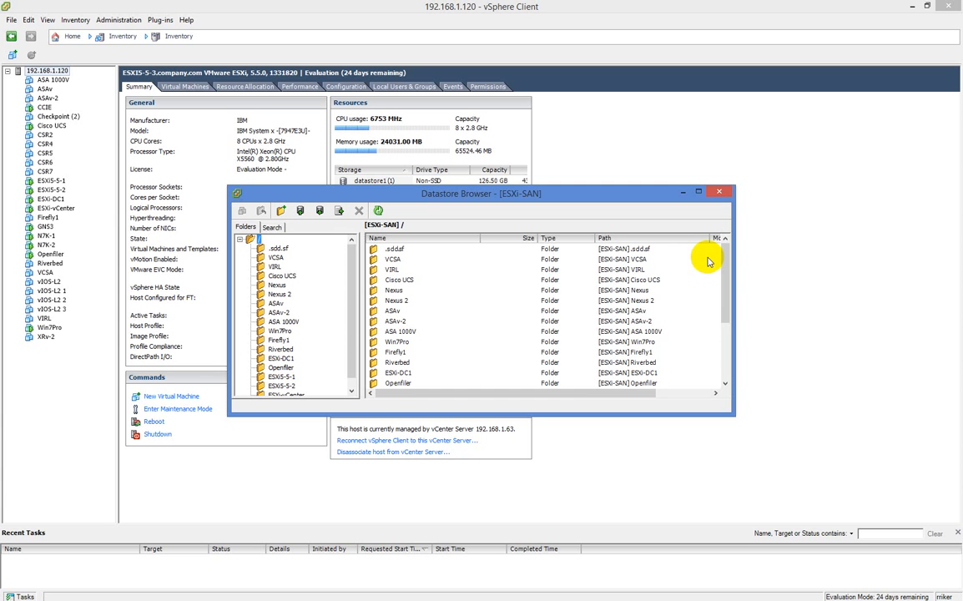
{"action": "left_click_drag", "start_coordinate": [723, 260], "coordinate": [727, 325]}
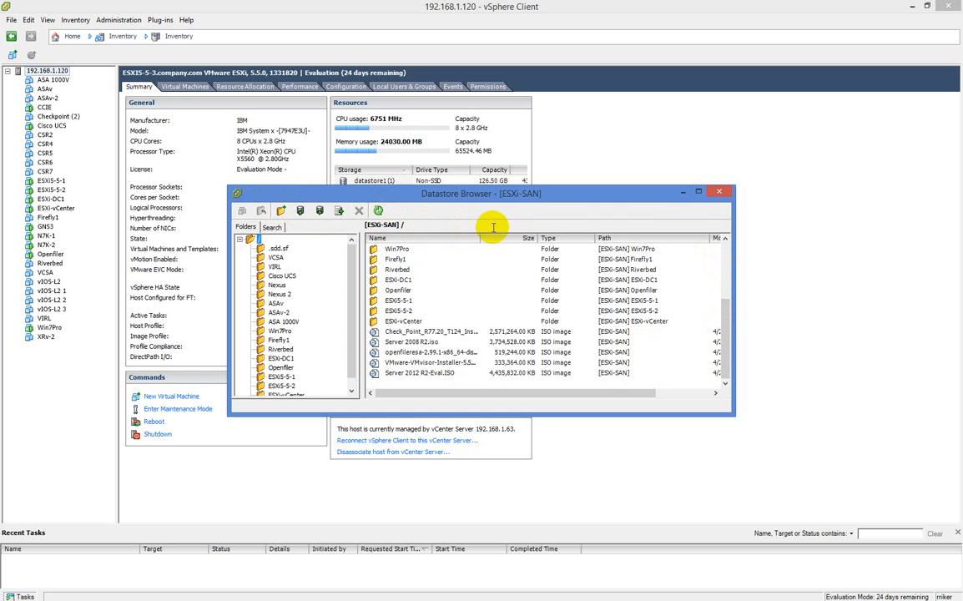
Close the ESXi-SAN Datastore Browser to return to the 192.168.1.120 host summary
{"action": "left_click", "coordinate": [723, 194]}
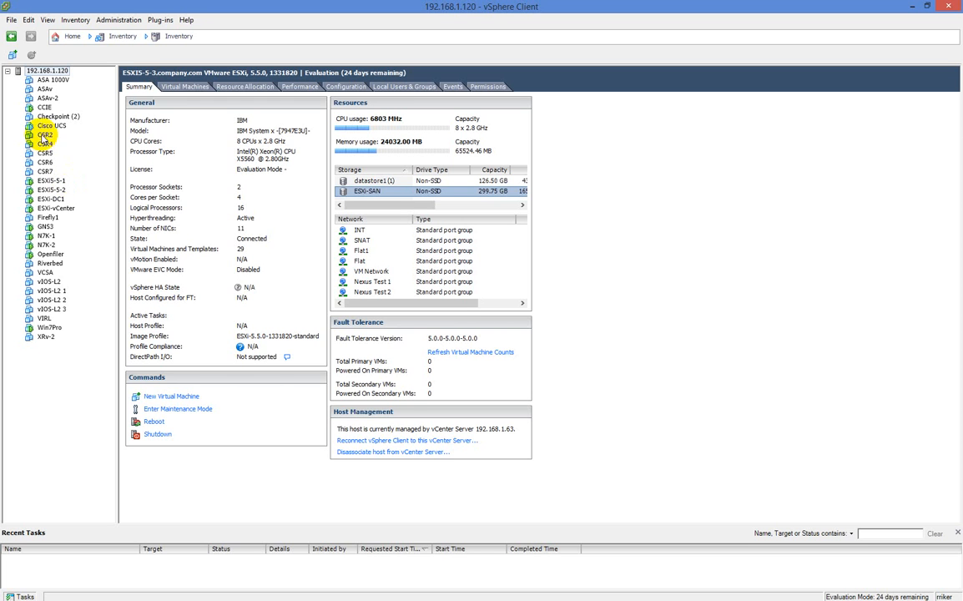
{"action": "left_click", "coordinate": [13, 22]}
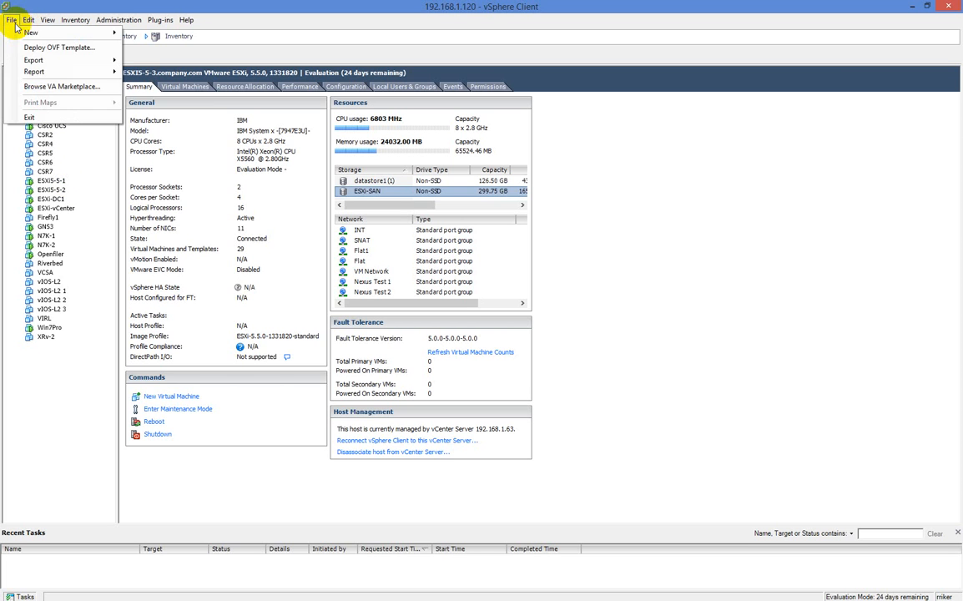
{"action": "left_click", "coordinate": [140, 38]}
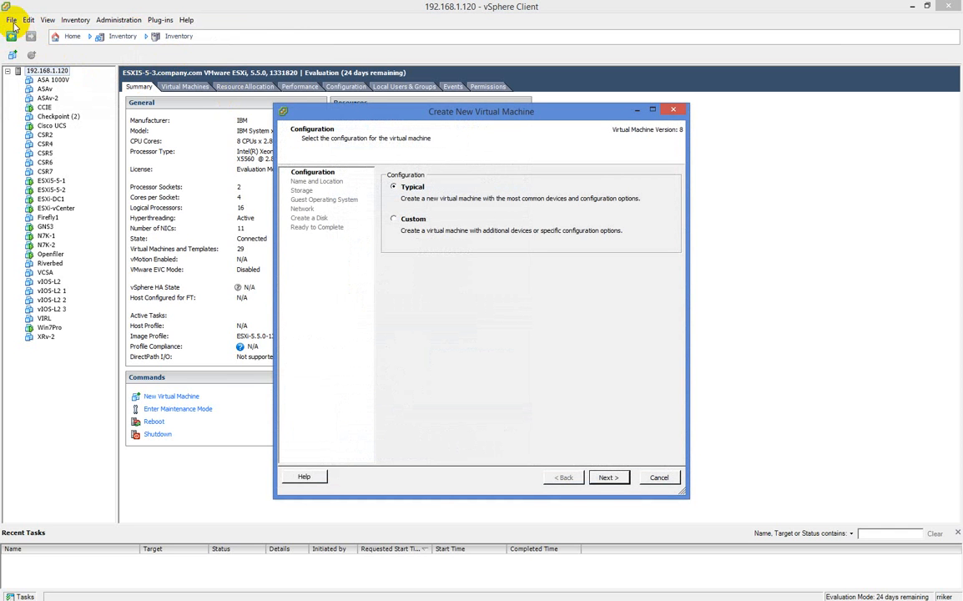
{"action": "left_click", "coordinate": [659, 478]}
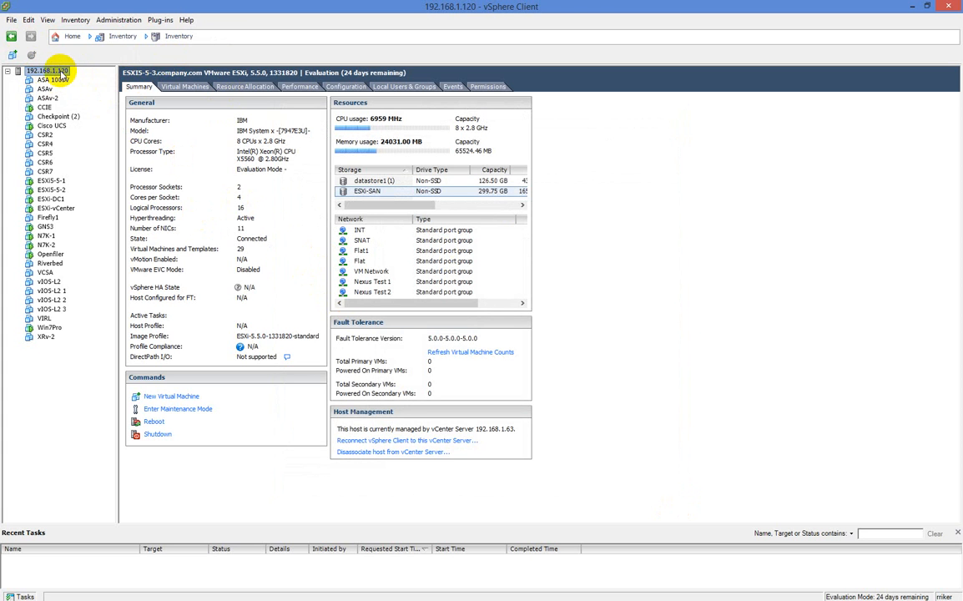
{"action": "left_click", "coordinate": [44, 143]}
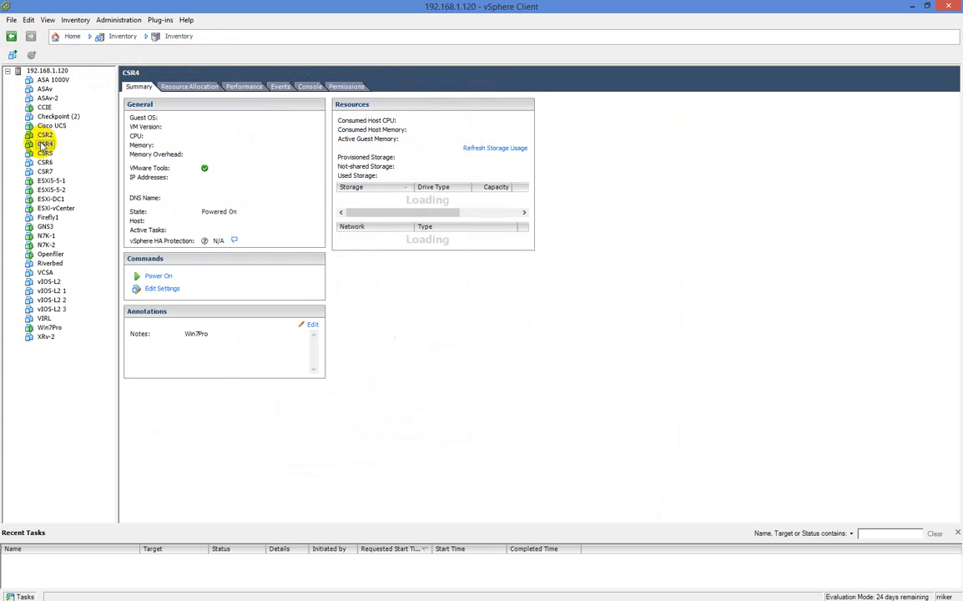
{"action": "right_click", "coordinate": [45, 143]}
{"action": "mouse_move", "coordinate": [79, 151]}
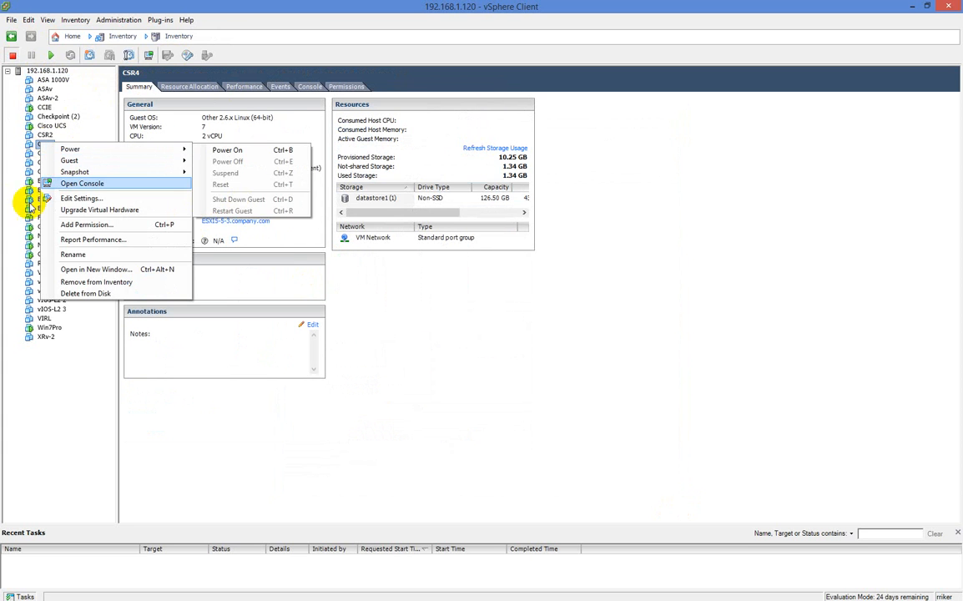
{"action": "left_click", "coordinate": [30, 147]}
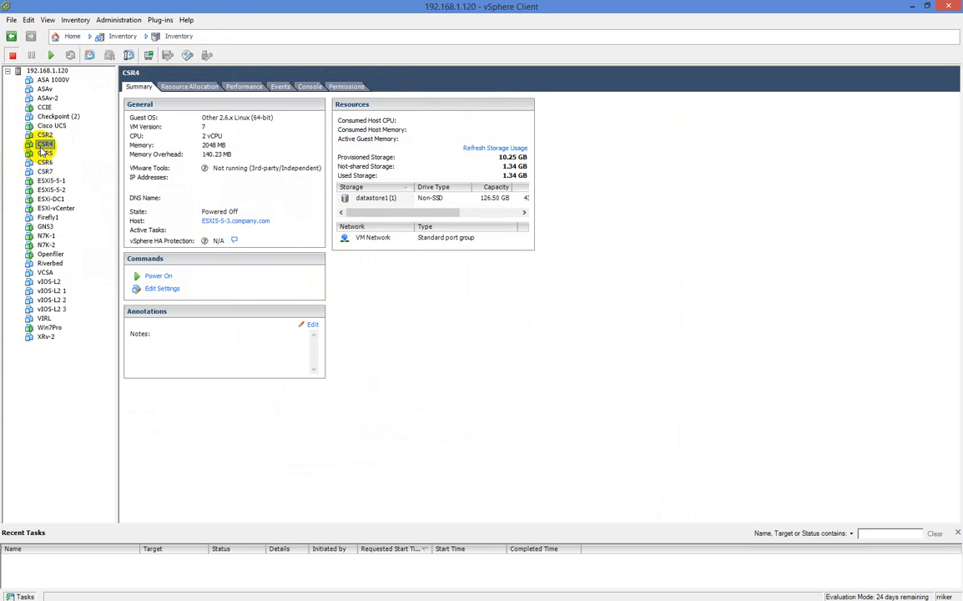
{"action": "right_click", "coordinate": [40, 146]}
{"action": "left_click", "coordinate": [91, 110]}
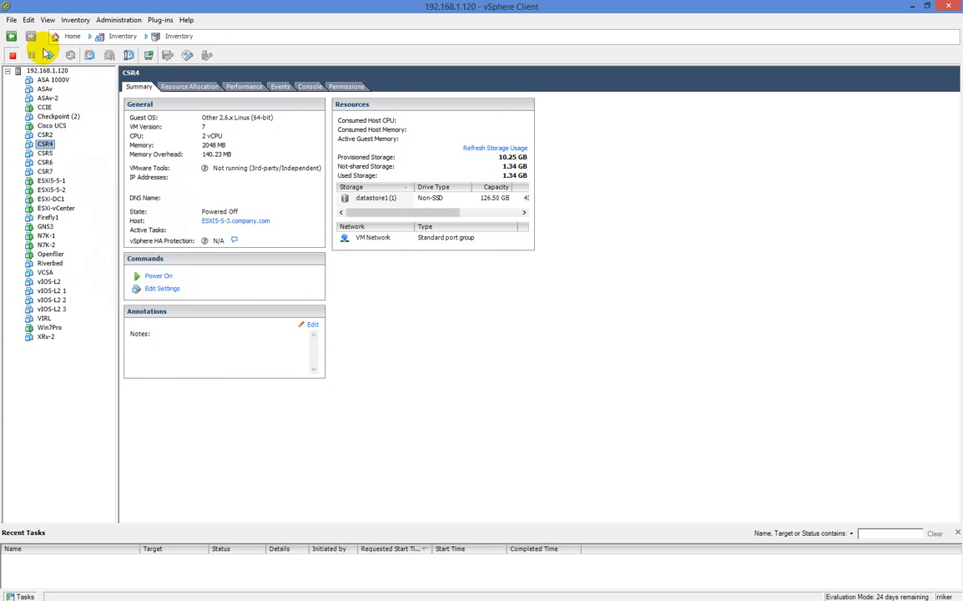
{"action": "left_click", "coordinate": [12, 19]}
{"action": "mouse_move", "coordinate": [75, 33]}
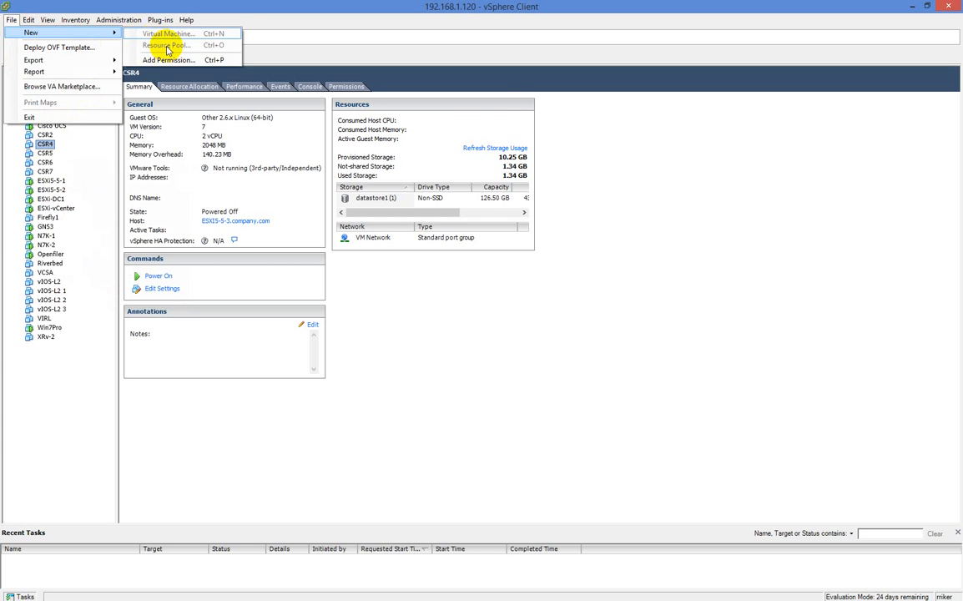
{"action": "key", "text": "Escape"}
{"action": "key", "text": "Escape"}
{"action": "left_click", "coordinate": [48, 71]}
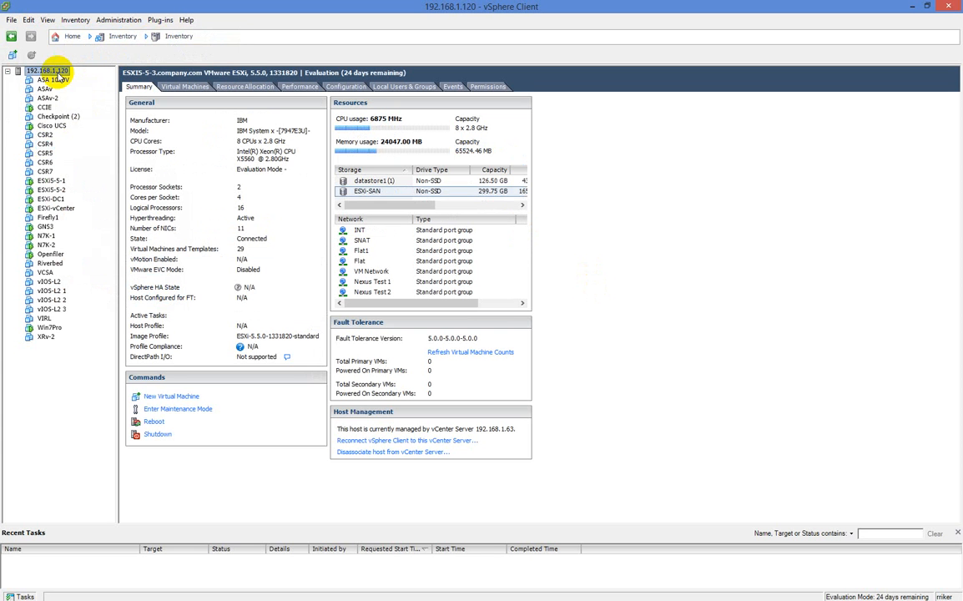
Launch the New Virtual Machine wizard on the host with the Custom configuration selected
{"action": "right_click", "coordinate": [55, 74]}
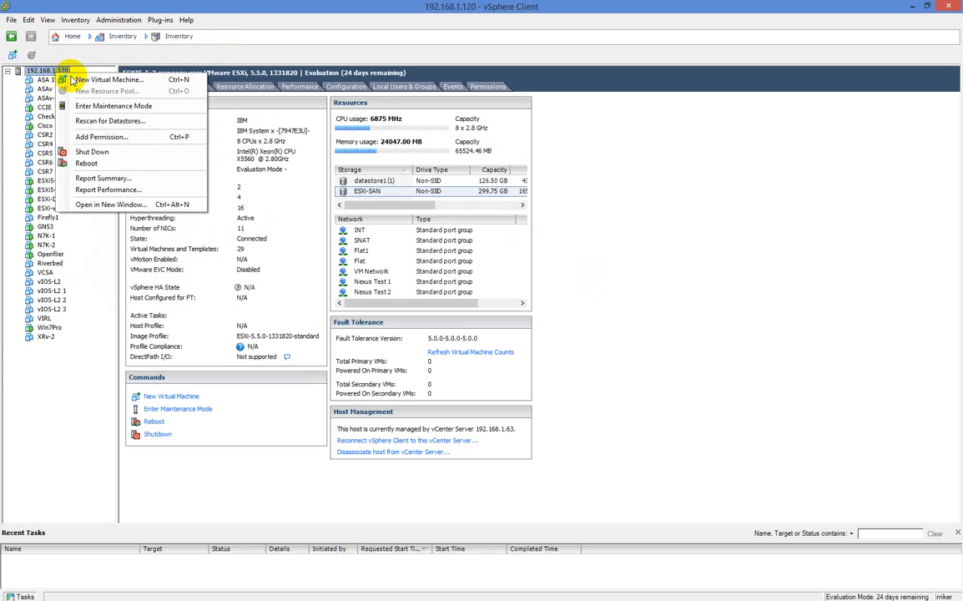
{"action": "left_click", "coordinate": [79, 80]}
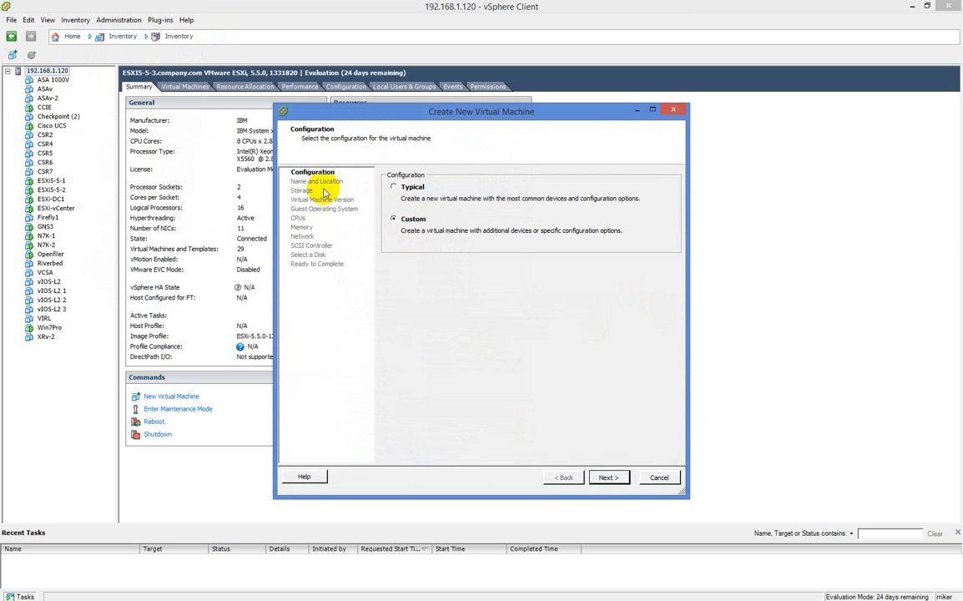
{"action": "left_click", "coordinate": [404, 190]}
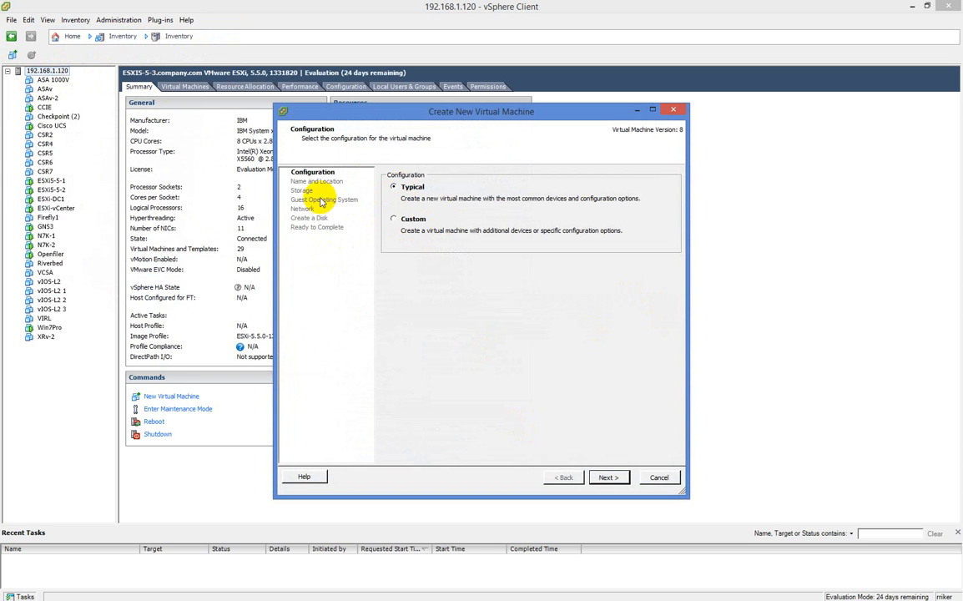
{"action": "left_click", "coordinate": [409, 220]}
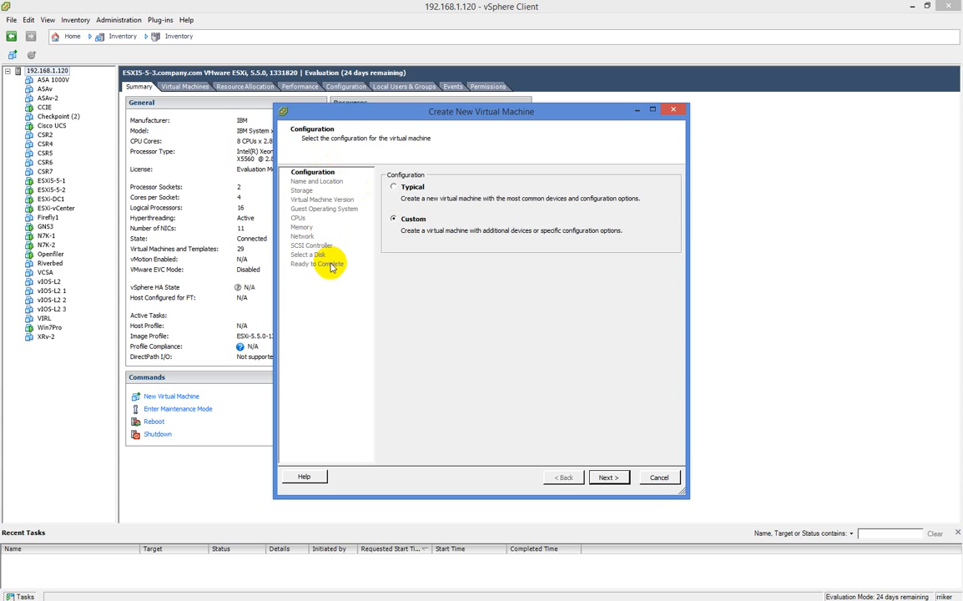
On the Name and Location page, enter ESXi5-5- as the virtual machine name
{"action": "left_click", "coordinate": [609, 478]}
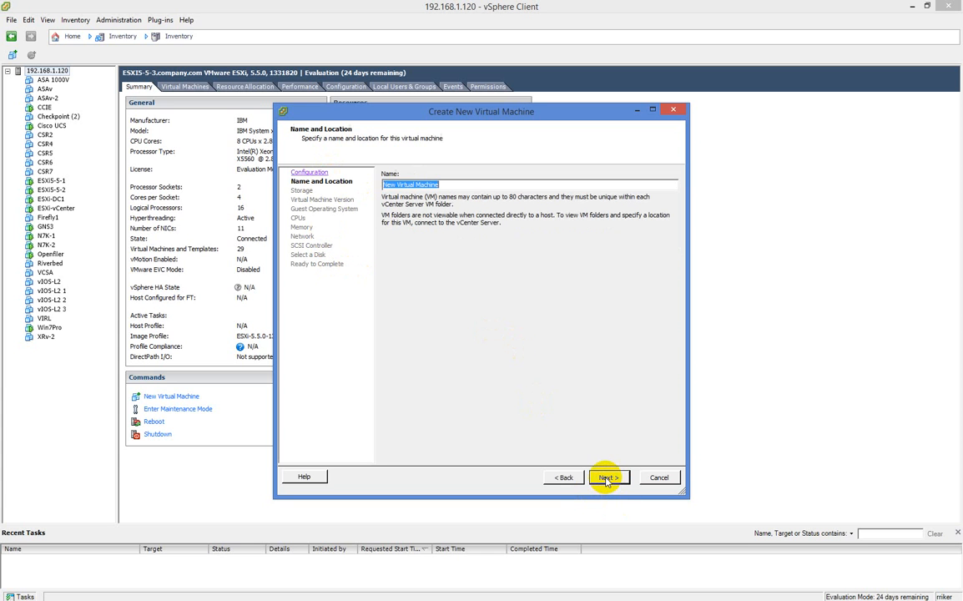
{"action": "type", "text": "ES"}
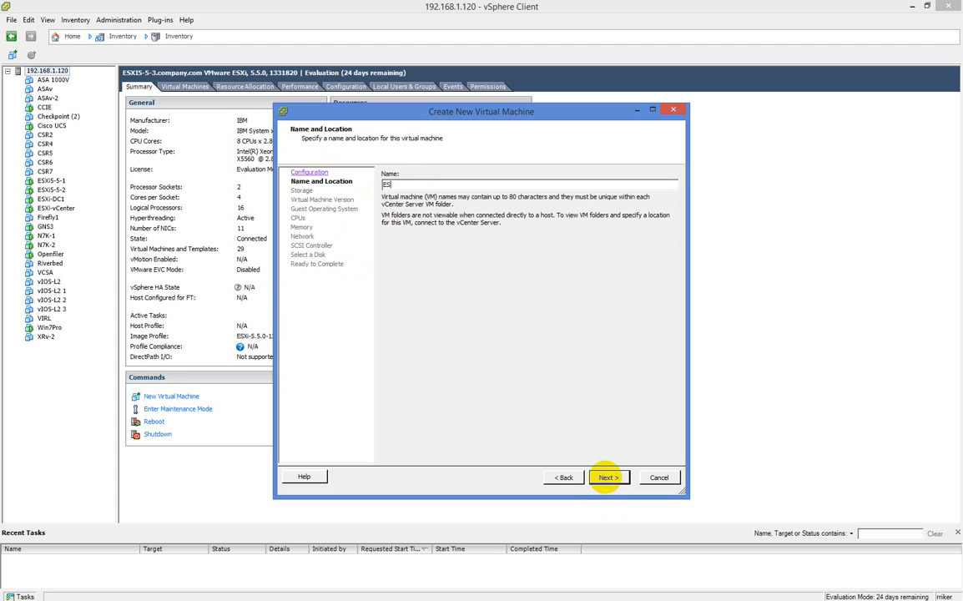
{"action": "type", "text": "Xi5-5-4"}
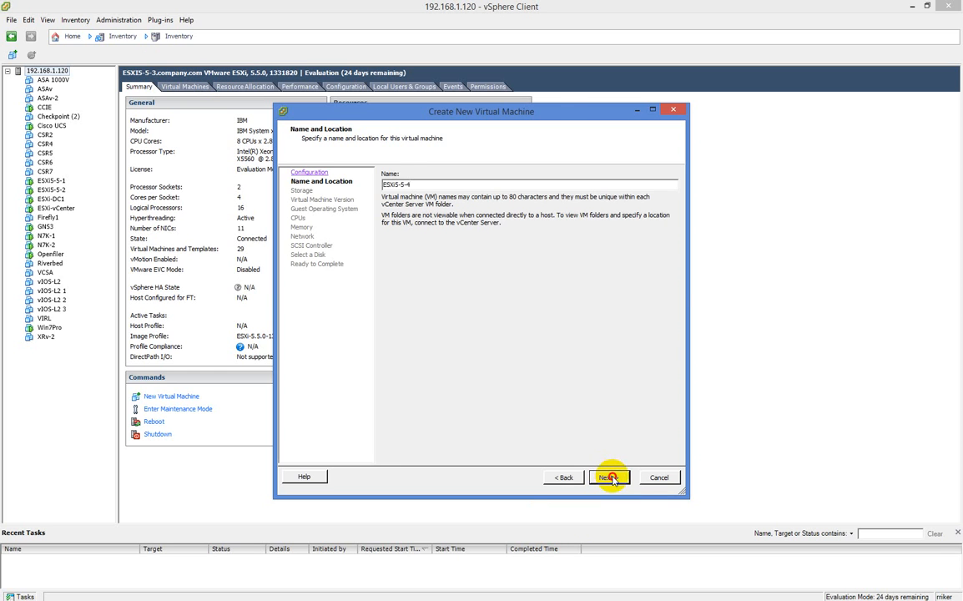
Store the VM files on the ESXi-SAN datastore and advance to Virtual Machine Version
{"action": "left_click", "coordinate": [609, 477]}
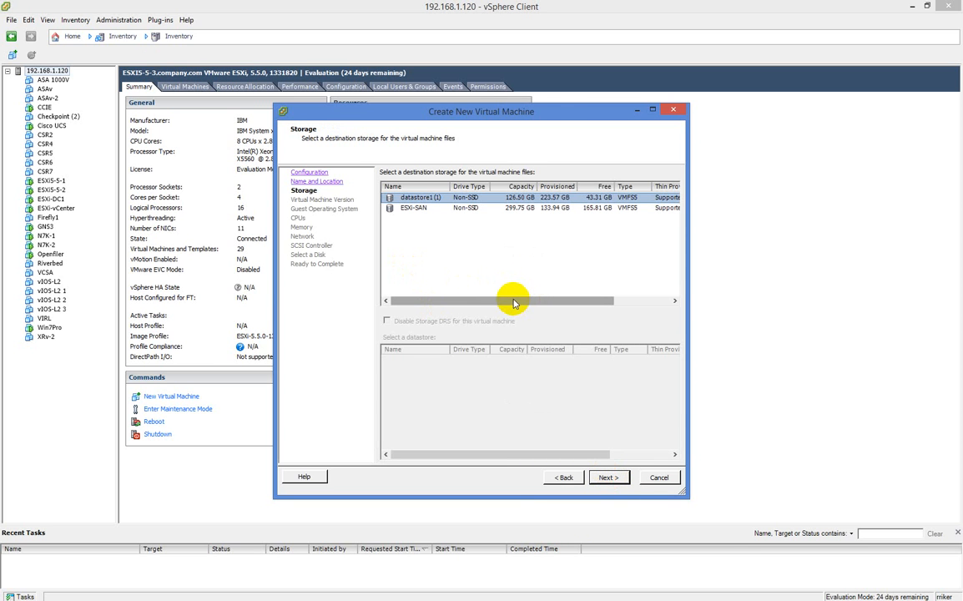
{"action": "left_click", "coordinate": [324, 183]}
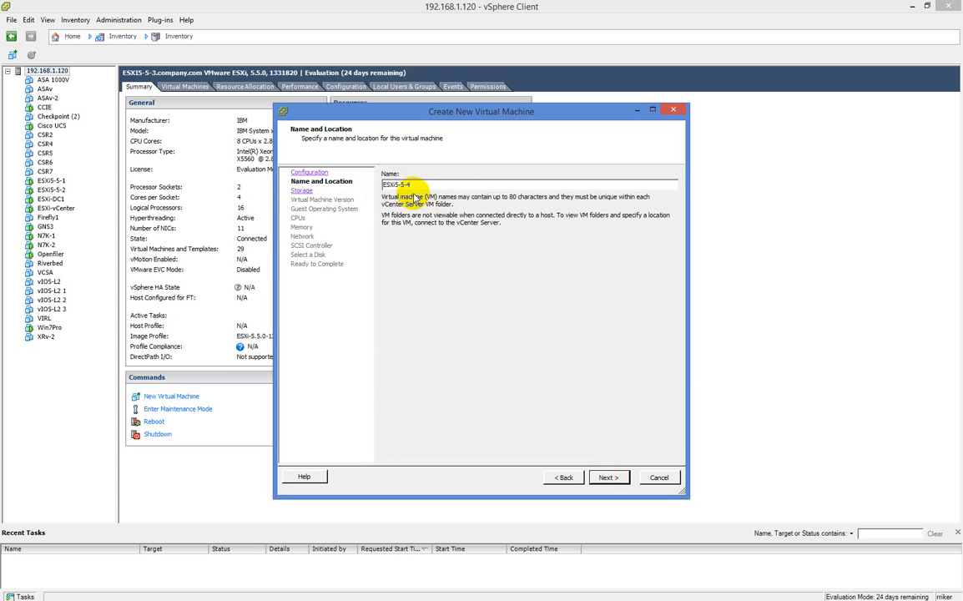
{"action": "left_click", "coordinate": [608, 477]}
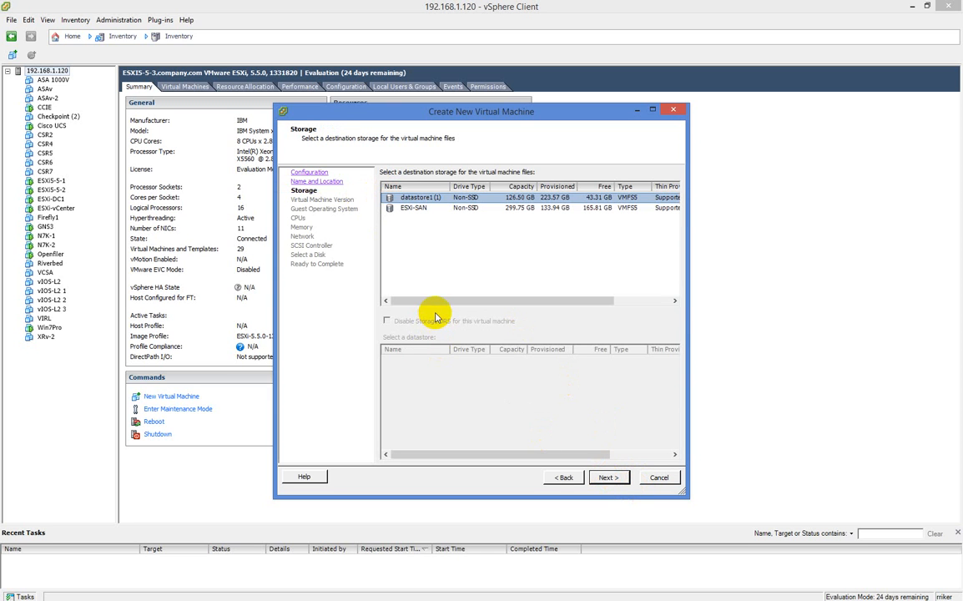
{"action": "left_click", "coordinate": [406, 208]}
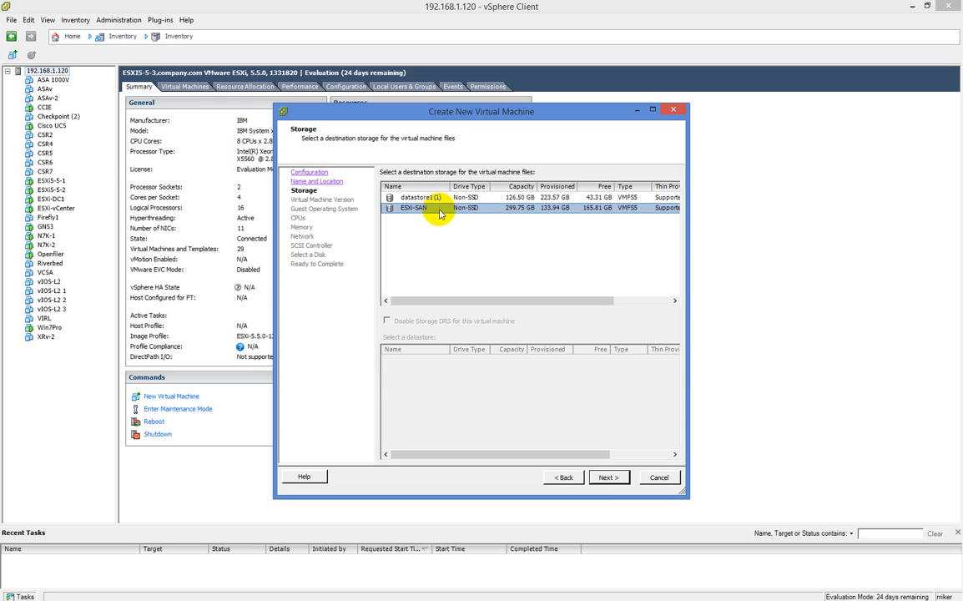
{"action": "left_click", "coordinate": [608, 477]}
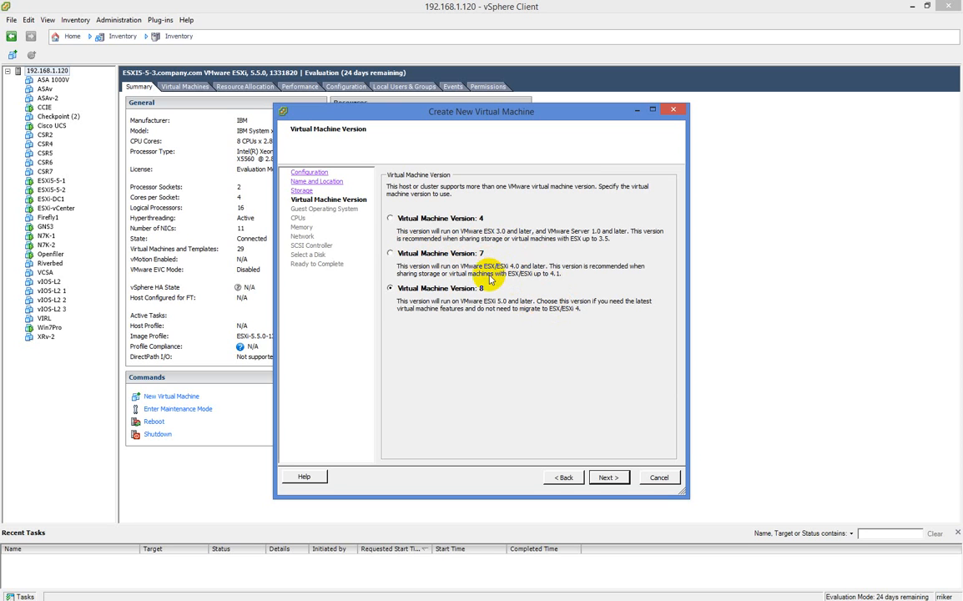
Keep version 8 and set the guest OS to Linux, Other Linux (64-bit)
{"action": "left_click", "coordinate": [608, 478]}
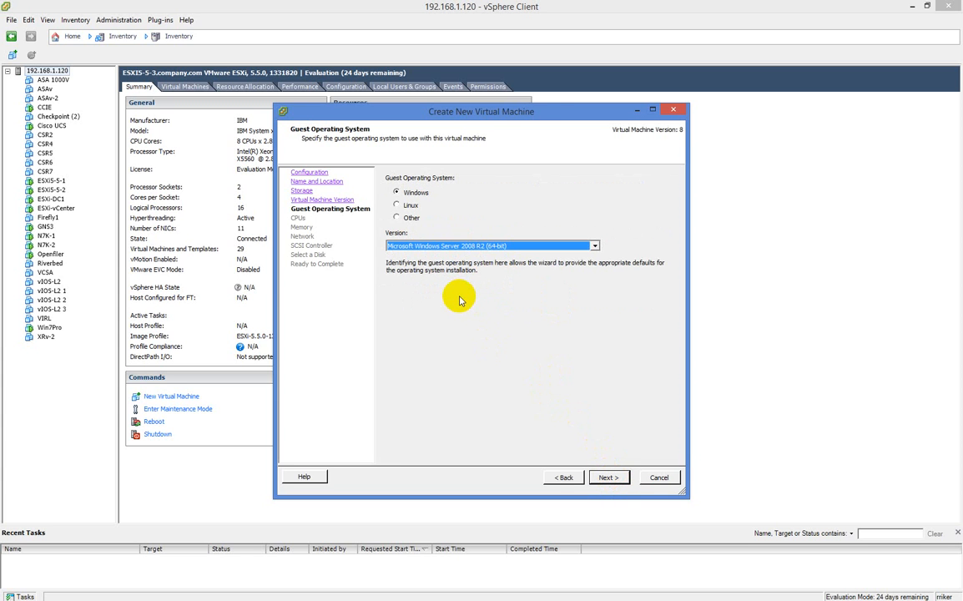
{"action": "left_click", "coordinate": [409, 207]}
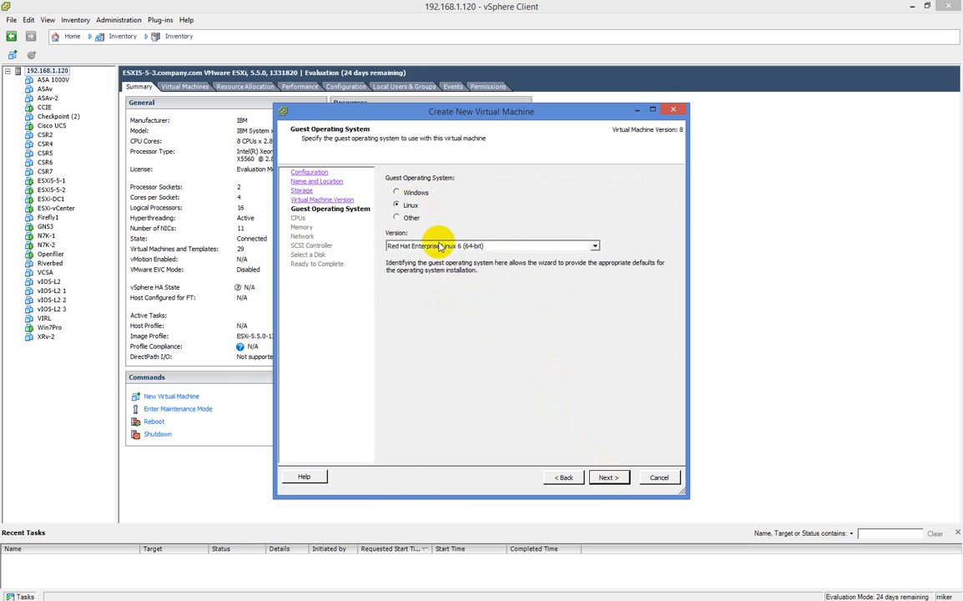
{"action": "left_click", "coordinate": [517, 246]}
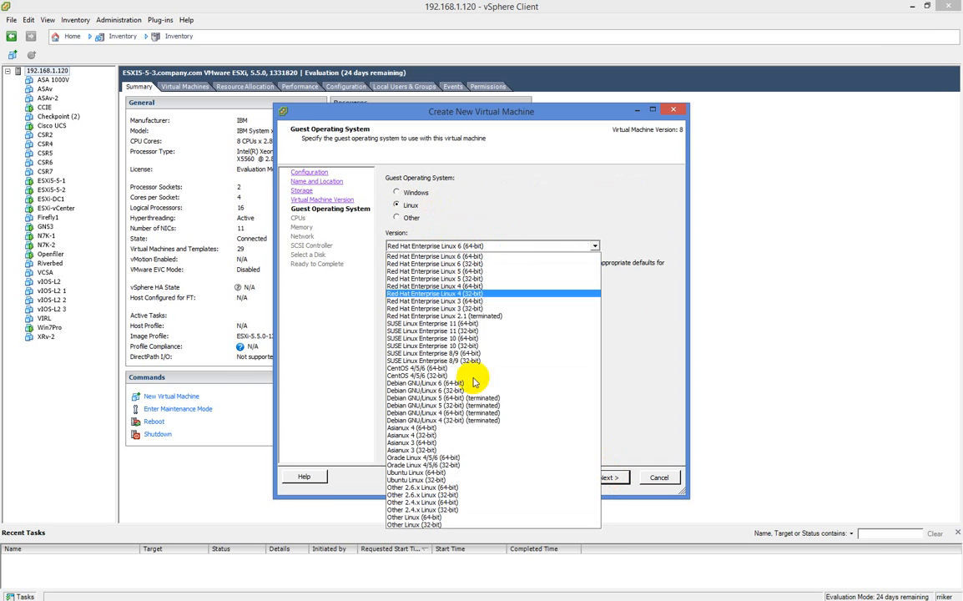
{"action": "left_click", "coordinate": [463, 517]}
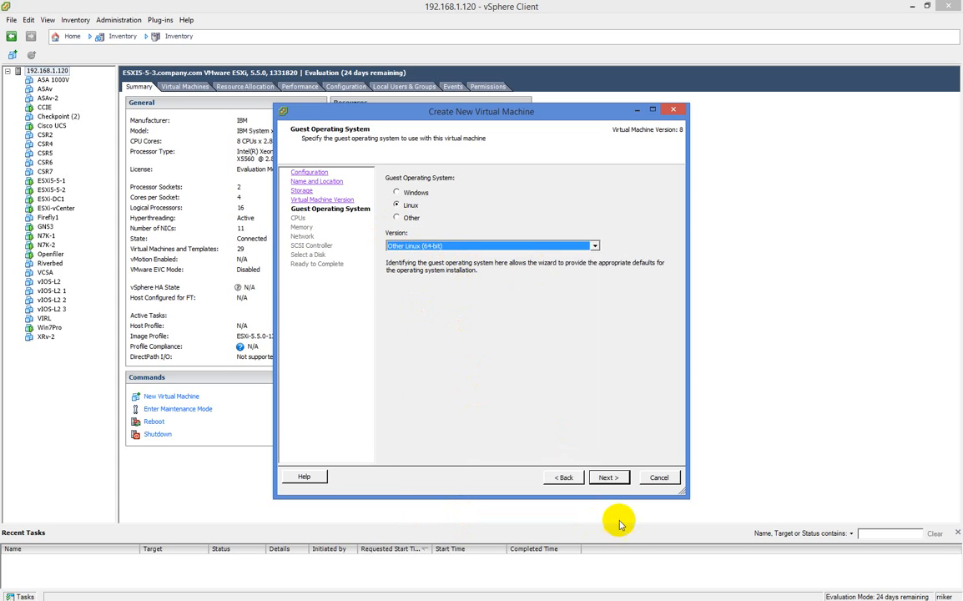
{"action": "left_click", "coordinate": [610, 476]}
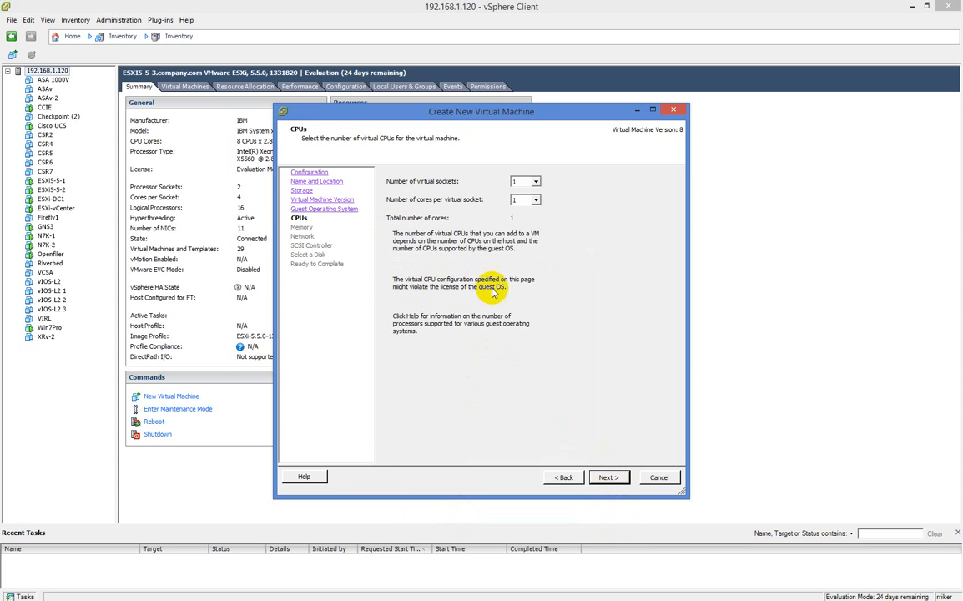
Give the VM 2 cores per virtual socket and 8 GB of memory
{"action": "left_click", "coordinate": [524, 202]}
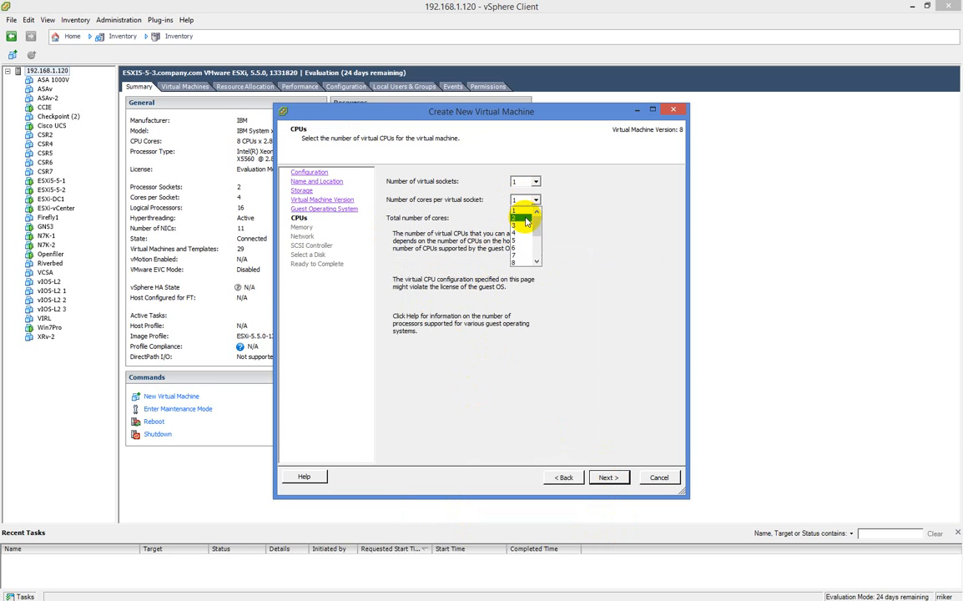
{"action": "left_click", "coordinate": [526, 219]}
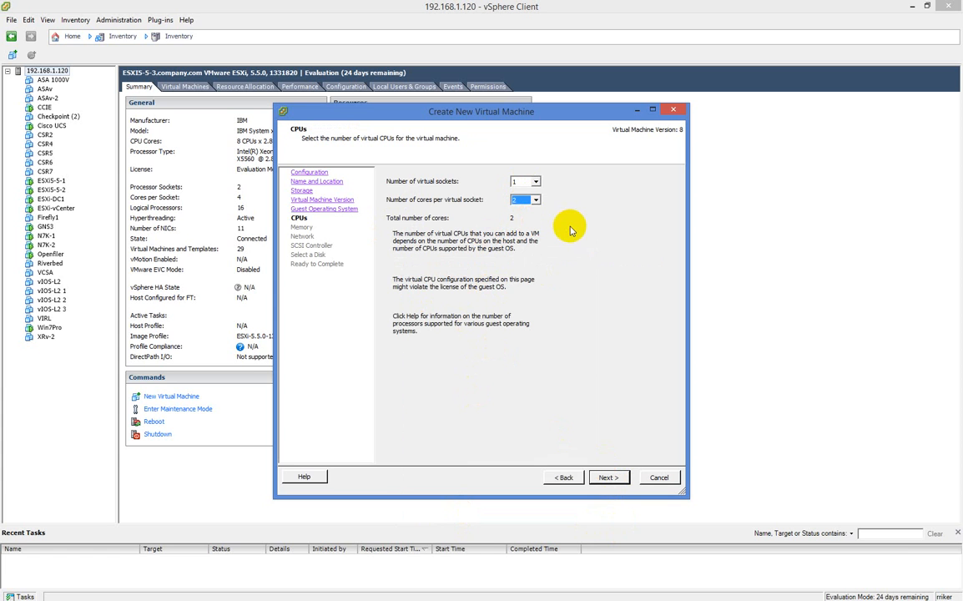
{"action": "left_click", "coordinate": [605, 477]}
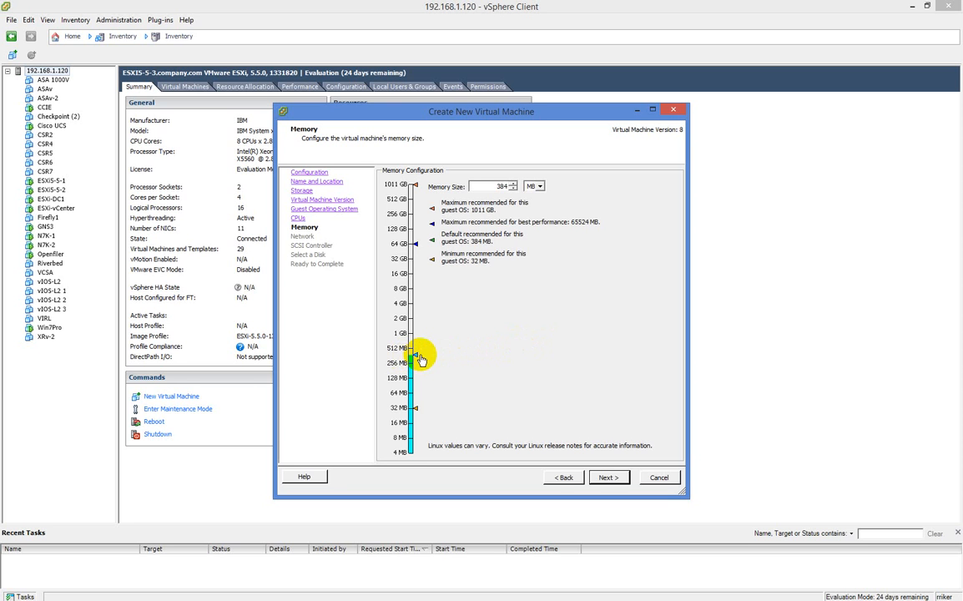
{"action": "left_click_drag", "start_coordinate": [420, 359], "coordinate": [396, 286]}
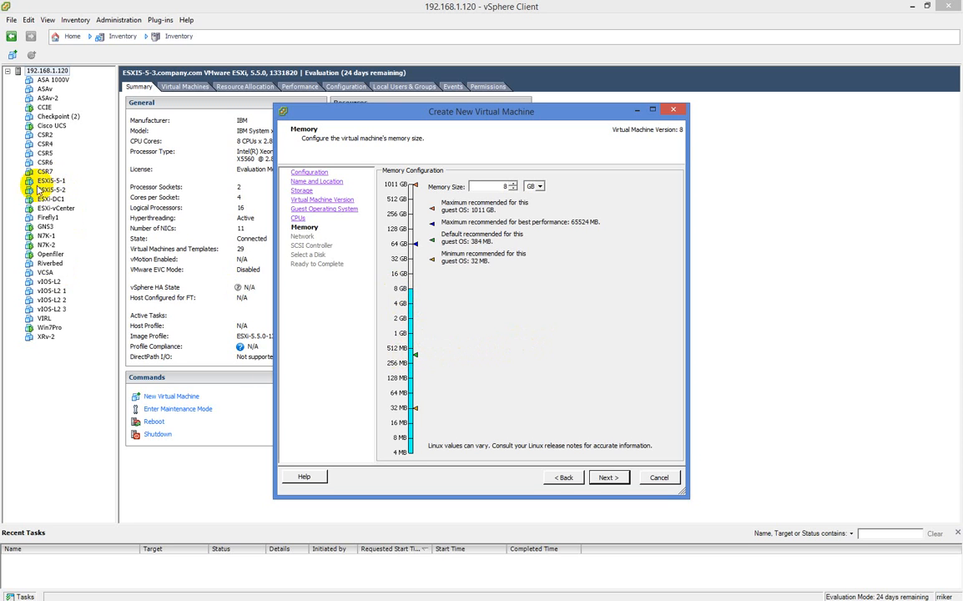
{"action": "left_click", "coordinate": [608, 477]}
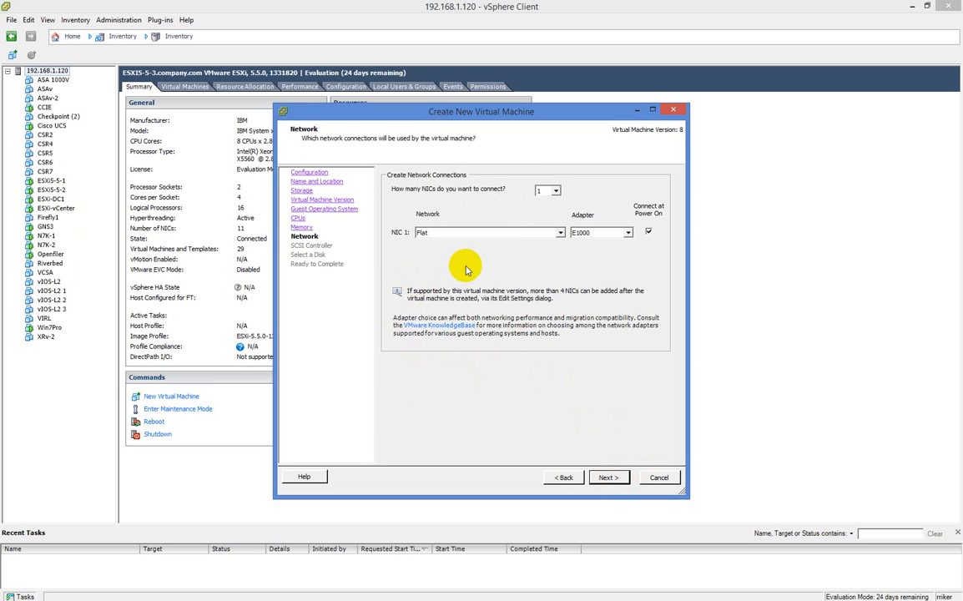
{"action": "left_click", "coordinate": [544, 233]}
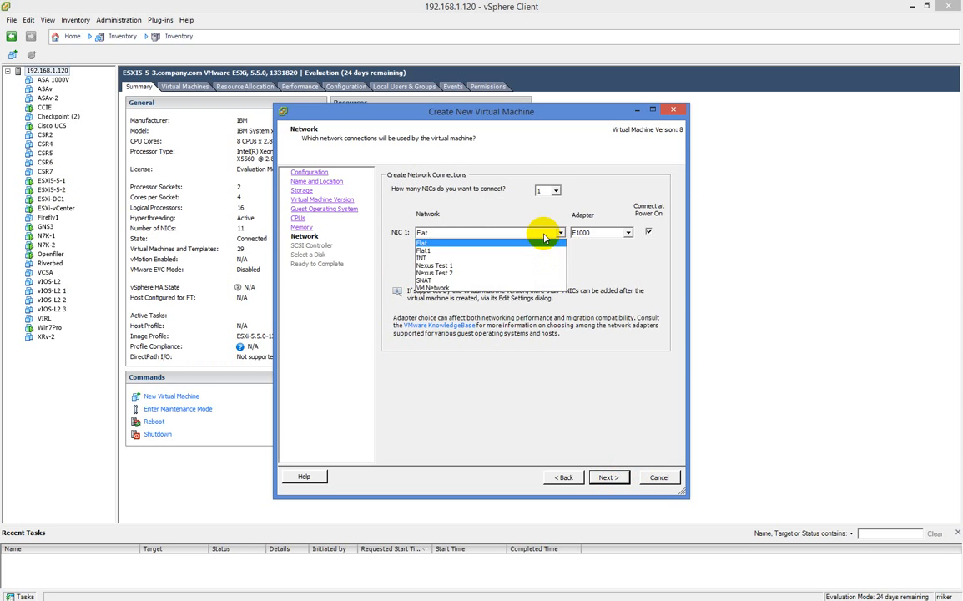
Connect a single NIC to VM Network with an E1000 adapter and continue
{"action": "left_click", "coordinate": [522, 288]}
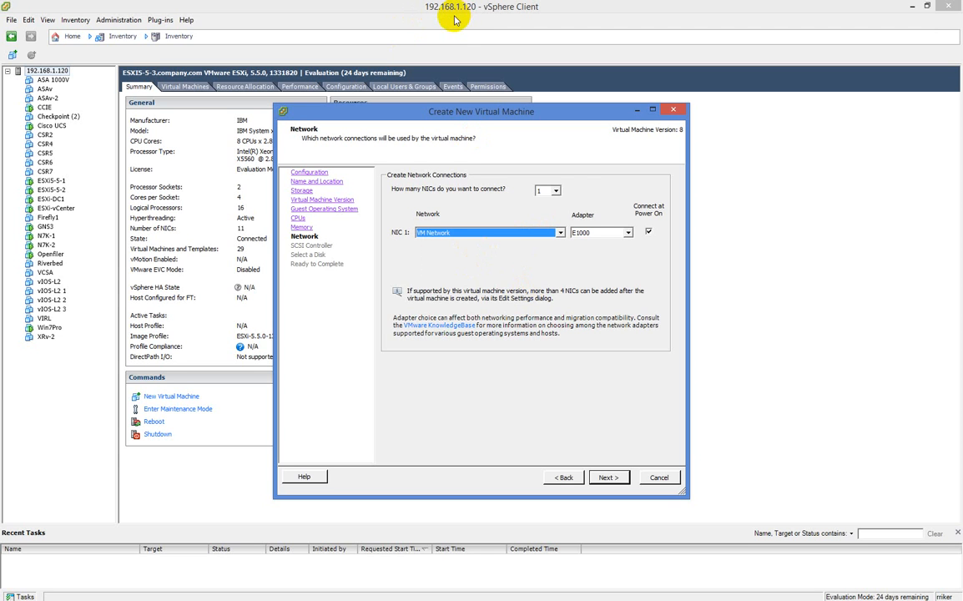
{"action": "left_click", "coordinate": [588, 234]}
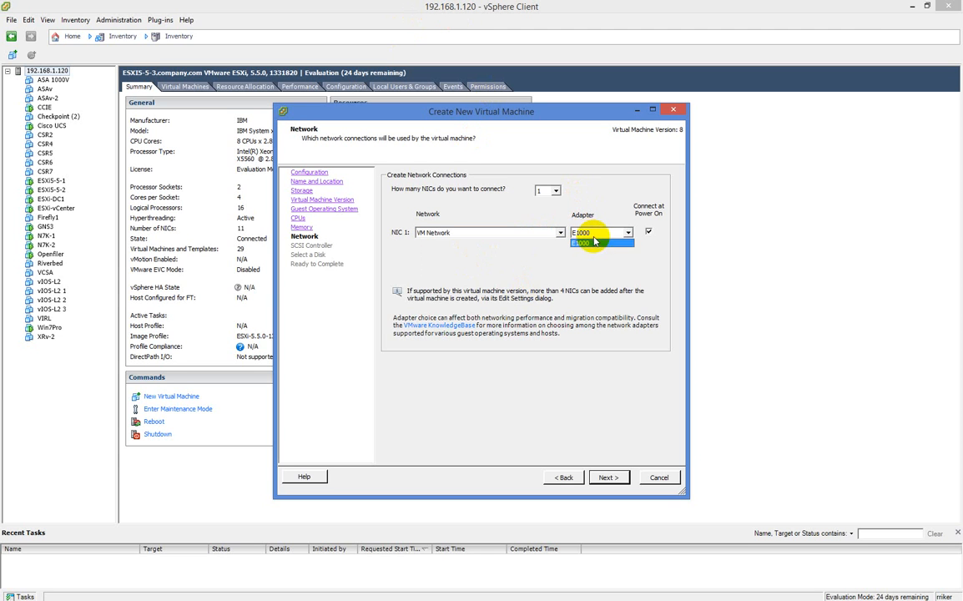
{"action": "left_click", "coordinate": [593, 241]}
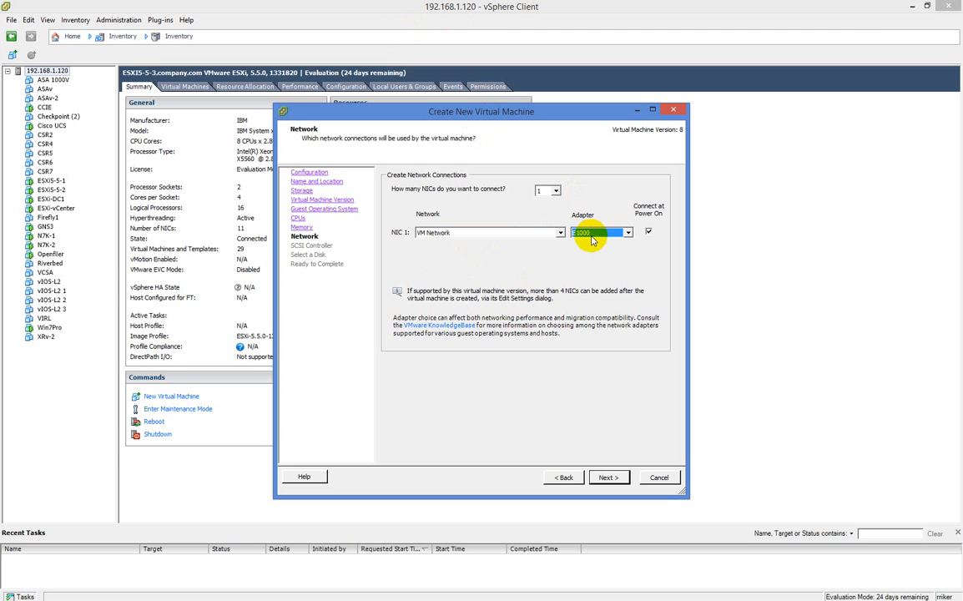
{"action": "left_click", "coordinate": [557, 191]}
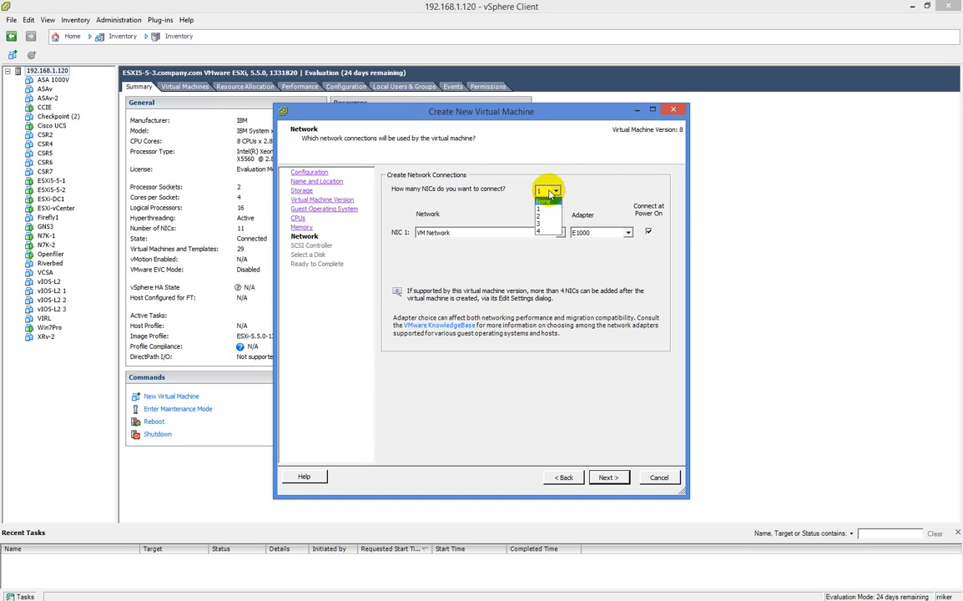
{"action": "left_click", "coordinate": [575, 189]}
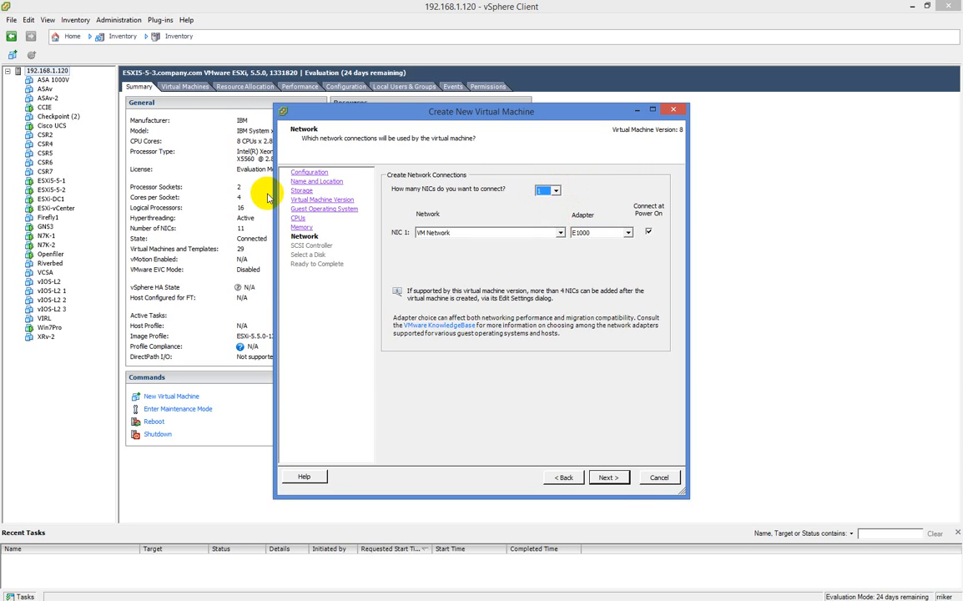
{"action": "left_click", "coordinate": [609, 477]}
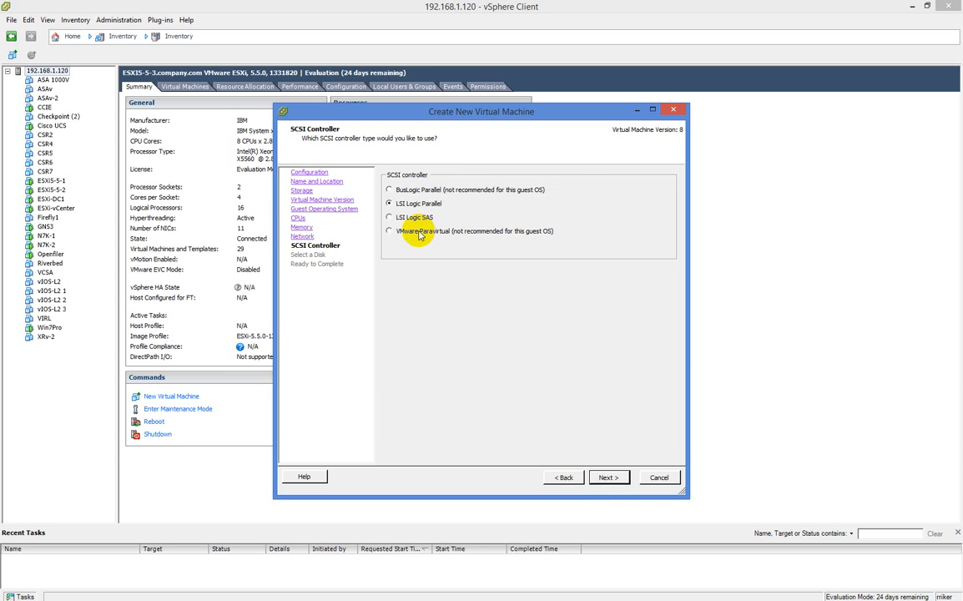
Keep the LSI Logic Parallel SCSI controller and choose to create a new virtual disk
{"action": "left_click", "coordinate": [620, 478]}
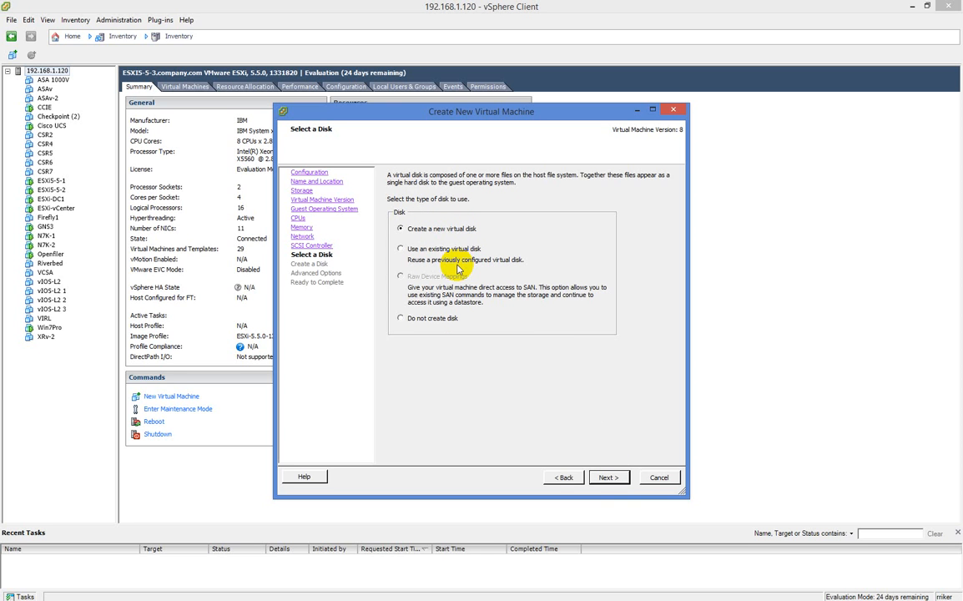
{"action": "left_click", "coordinate": [609, 478]}
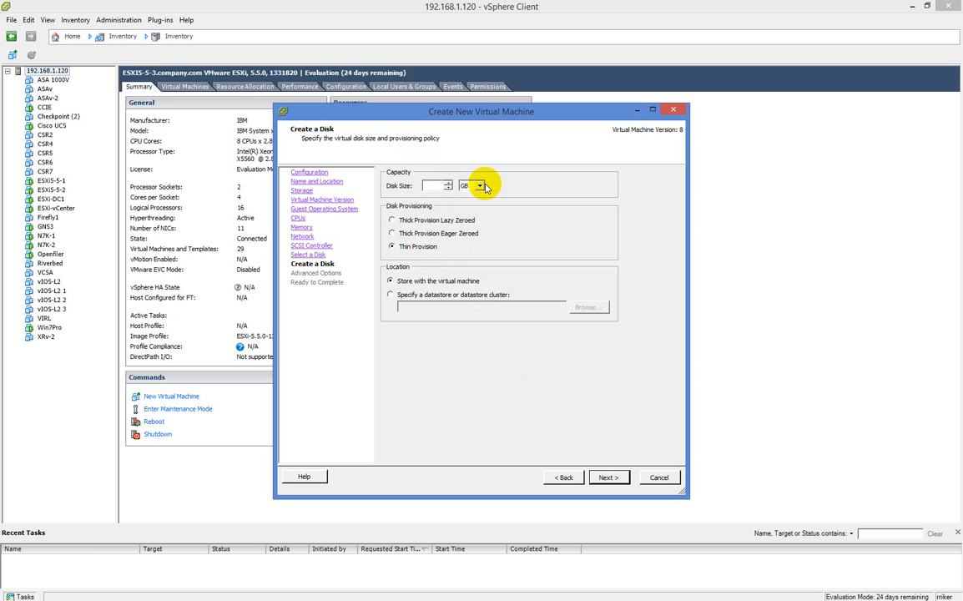
Enter a 50 GB thin-provisioned disk size and keep SCSI (0:0) as the device node
{"action": "type", "text": "50"}
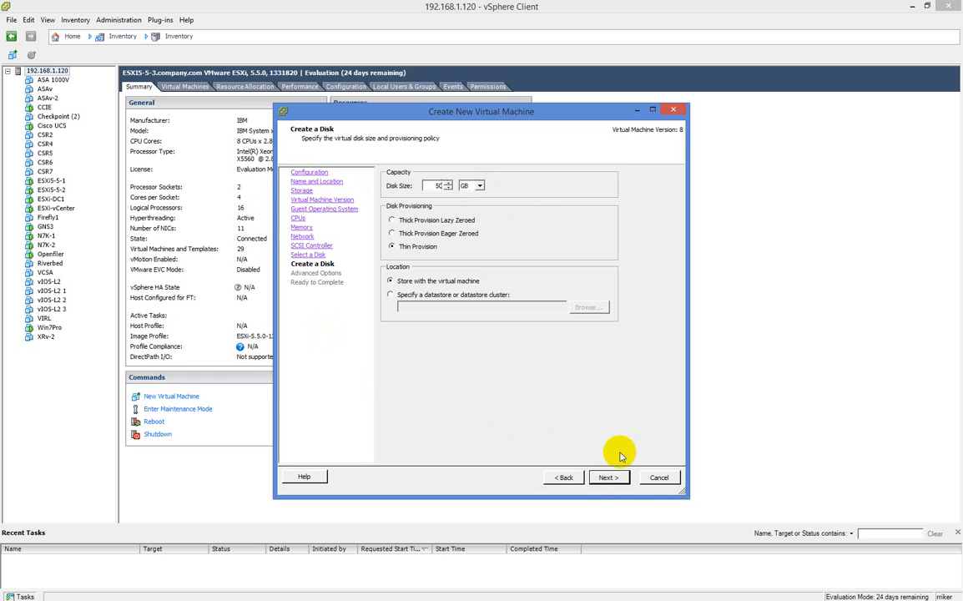
{"action": "left_click", "coordinate": [610, 476]}
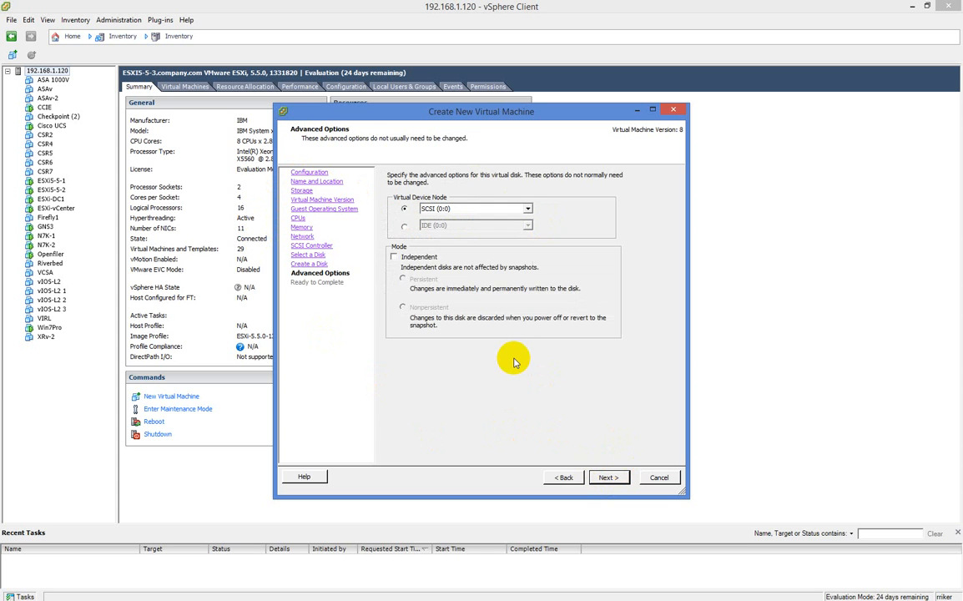
{"action": "left_click", "coordinate": [528, 209]}
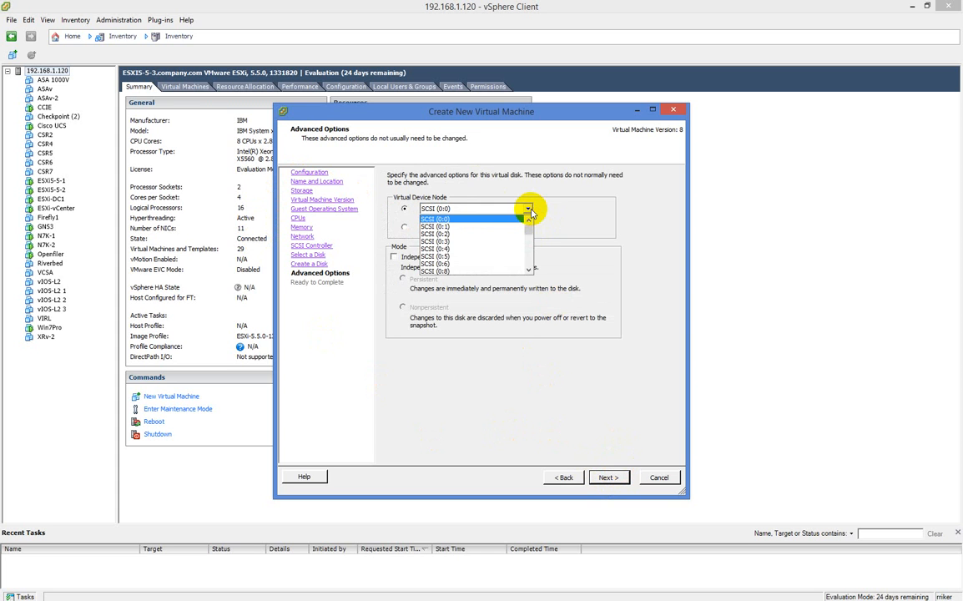
{"action": "mouse_move", "coordinate": [531, 221]}
{"action": "left_mouse_down"}
{"action": "mouse_move", "coordinate": [533, 266]}
{"action": "mouse_move", "coordinate": [533, 221]}
{"action": "left_mouse_up"}
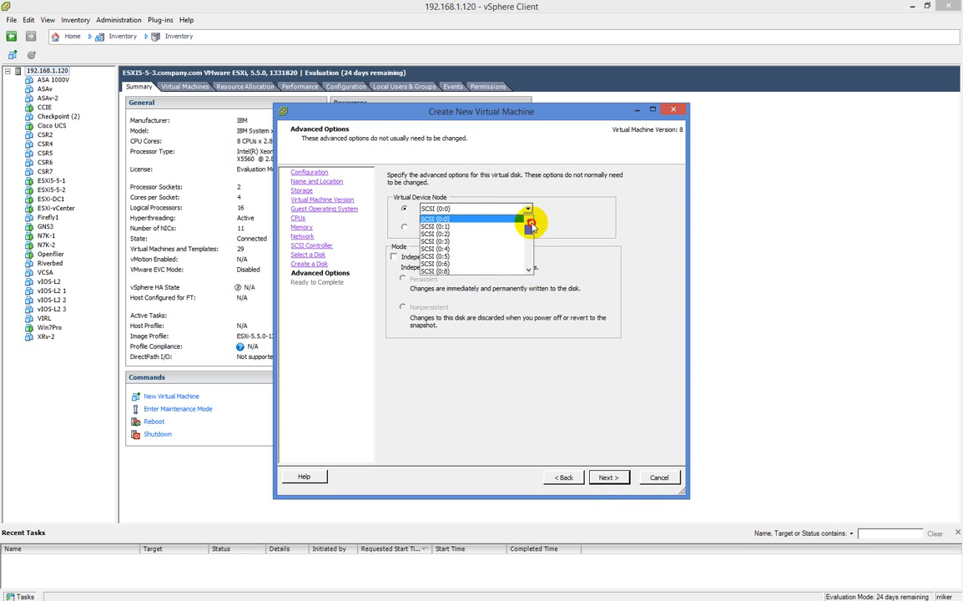
{"action": "left_click", "coordinate": [480, 219]}
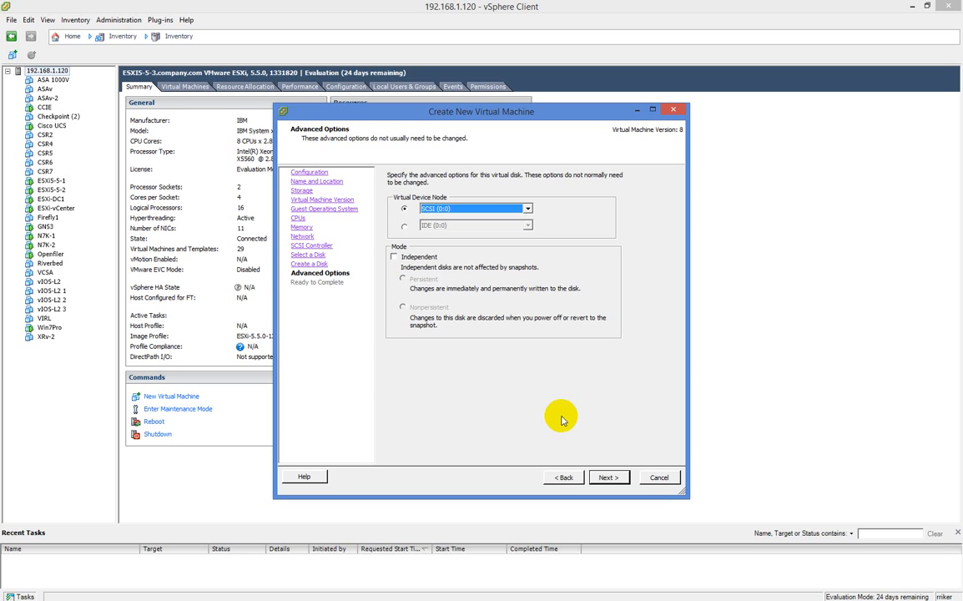
Review the Ready to Complete summary and finish creating ESXi5-5-4
{"action": "left_click", "coordinate": [613, 477]}
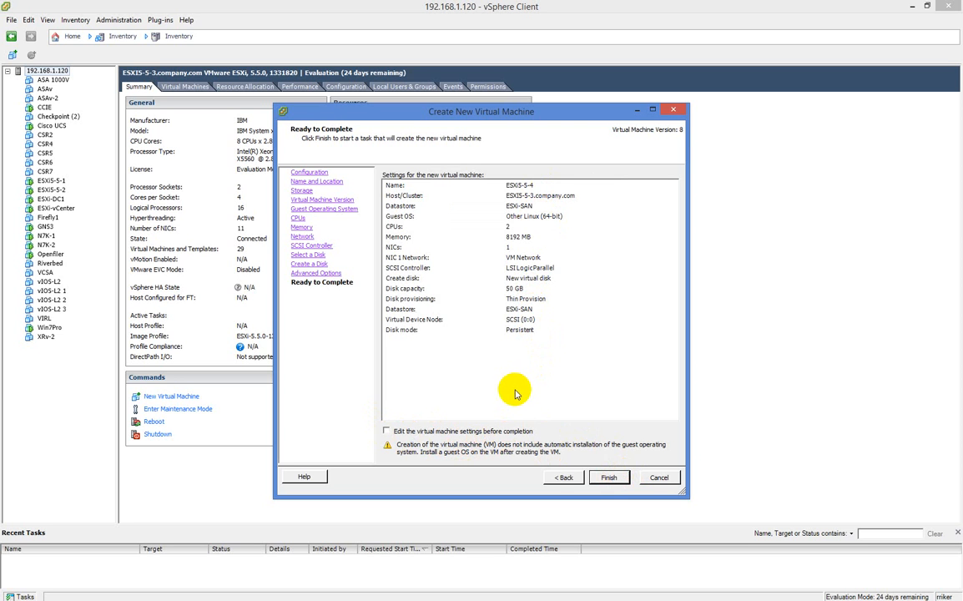
{"action": "left_click", "coordinate": [608, 478]}
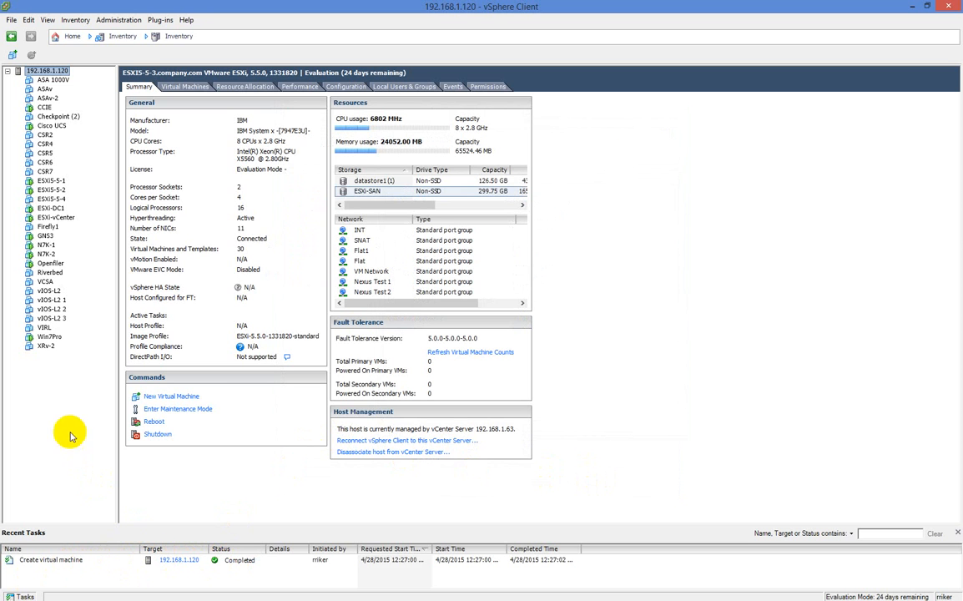
In ESXi5-5-4's hardware settings, mark the floppy drive for removal
{"action": "left_click", "coordinate": [60, 199]}
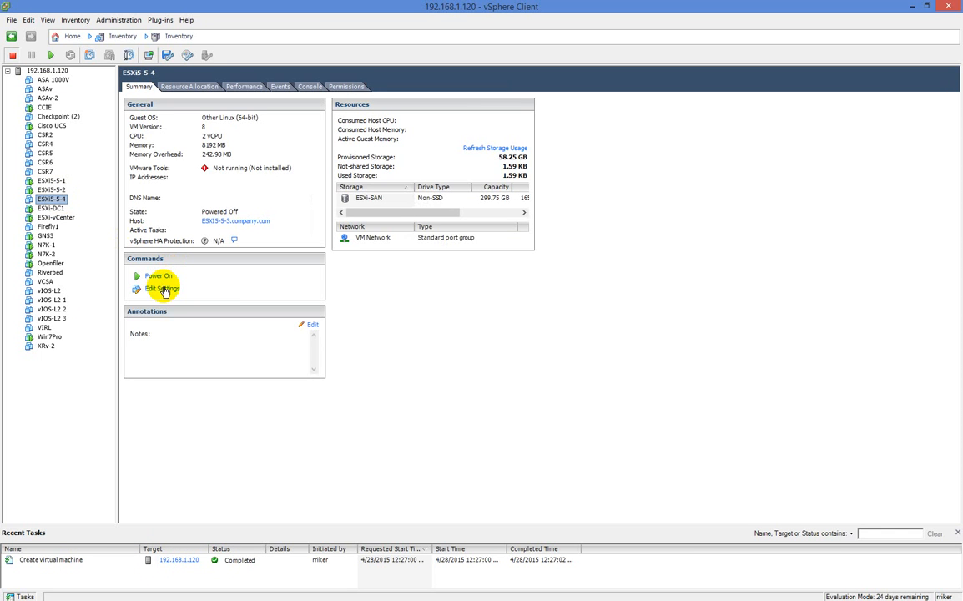
{"action": "left_click", "coordinate": [164, 288]}
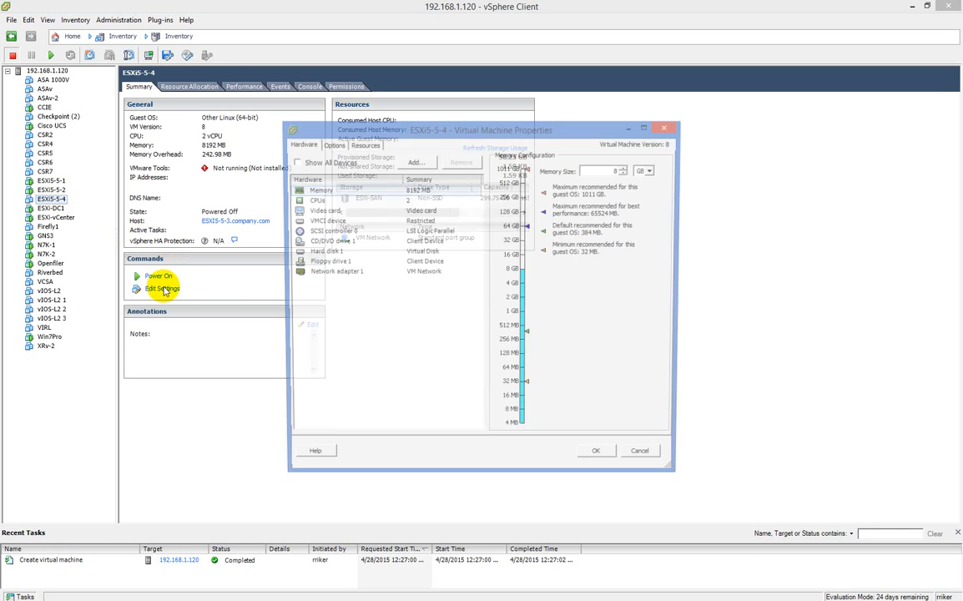
{"action": "left_click", "coordinate": [322, 264]}
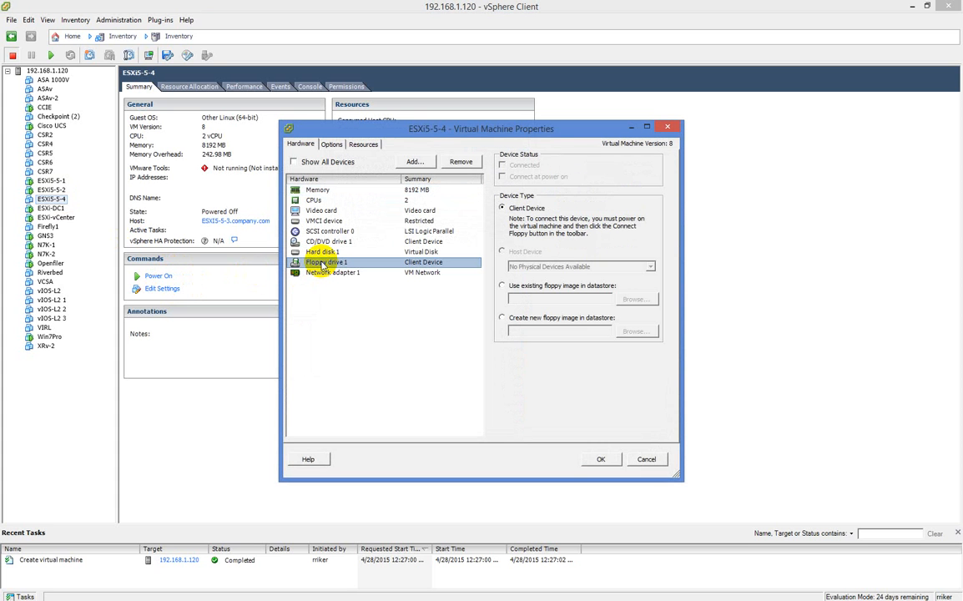
{"action": "left_click", "coordinate": [456, 162]}
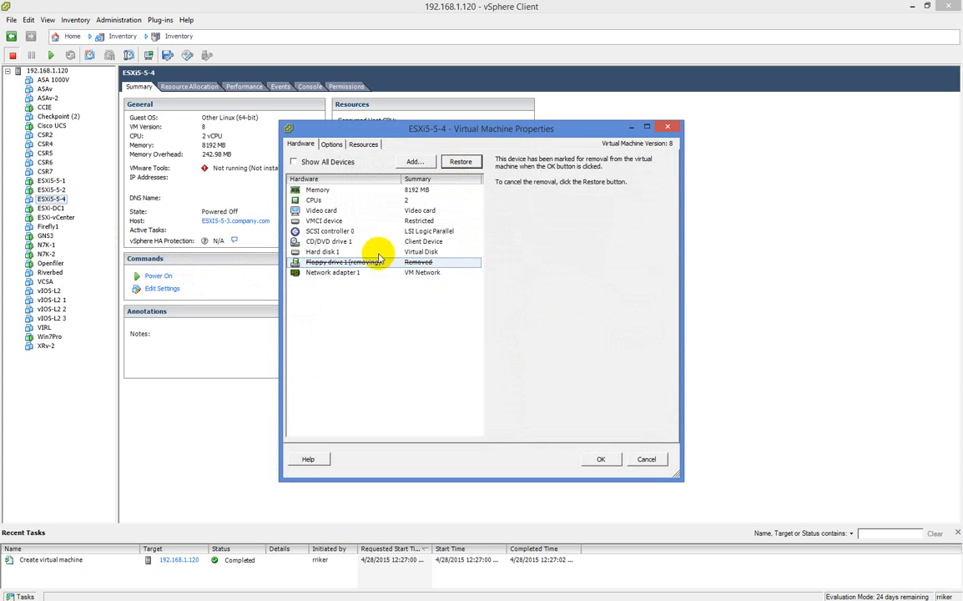
Point the CD/DVD drive at the ESXi-SAN VMware-VMvisor-Installer ISO, connected at power on, and save
{"action": "left_click", "coordinate": [334, 242]}
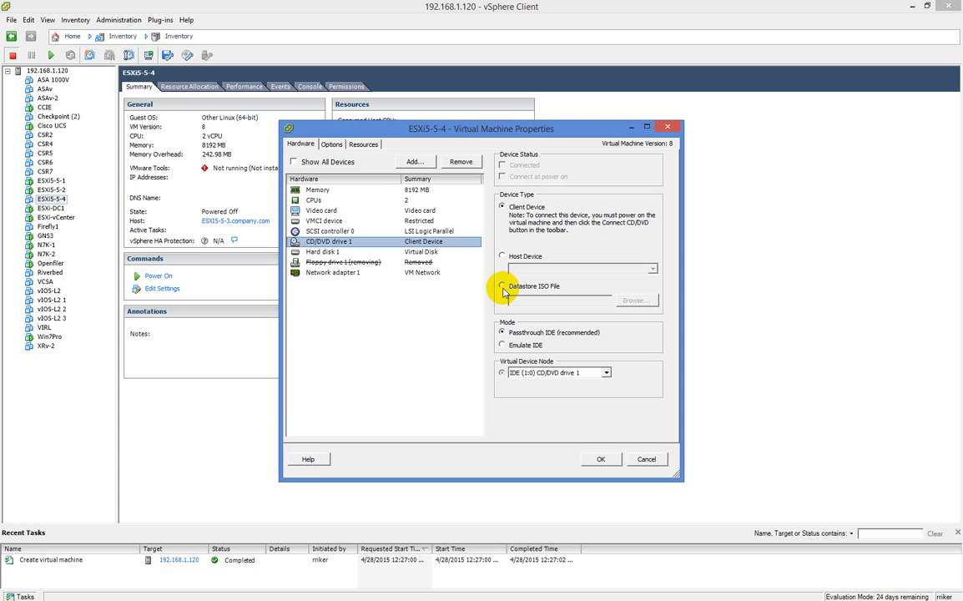
{"action": "left_click", "coordinate": [508, 288]}
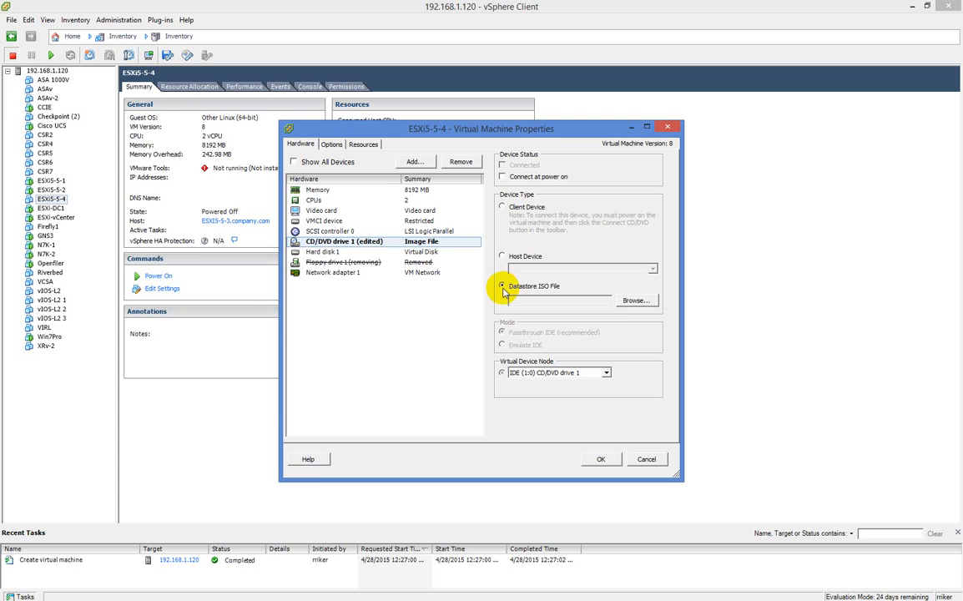
{"action": "left_click", "coordinate": [638, 301]}
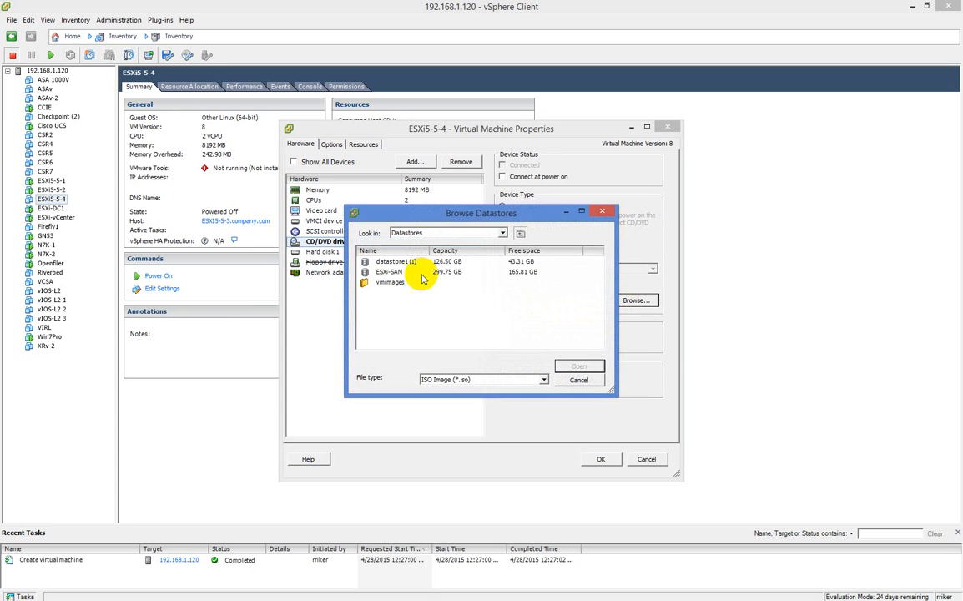
{"action": "left_click", "coordinate": [392, 272]}
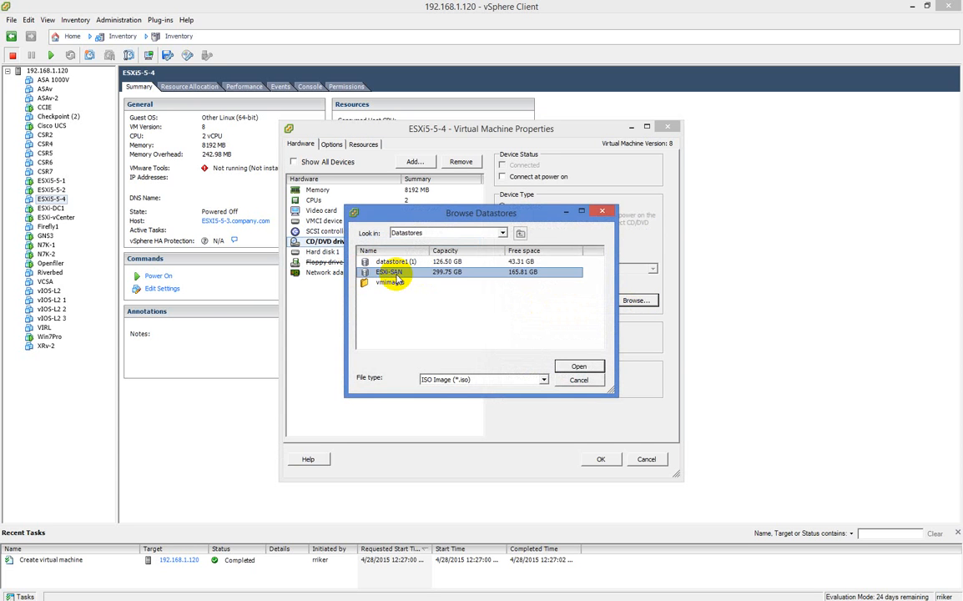
{"action": "double_click", "coordinate": [396, 276]}
{"action": "scroll", "coordinate": [449, 288], "scroll_direction": "down", "scroll_amount": 5}
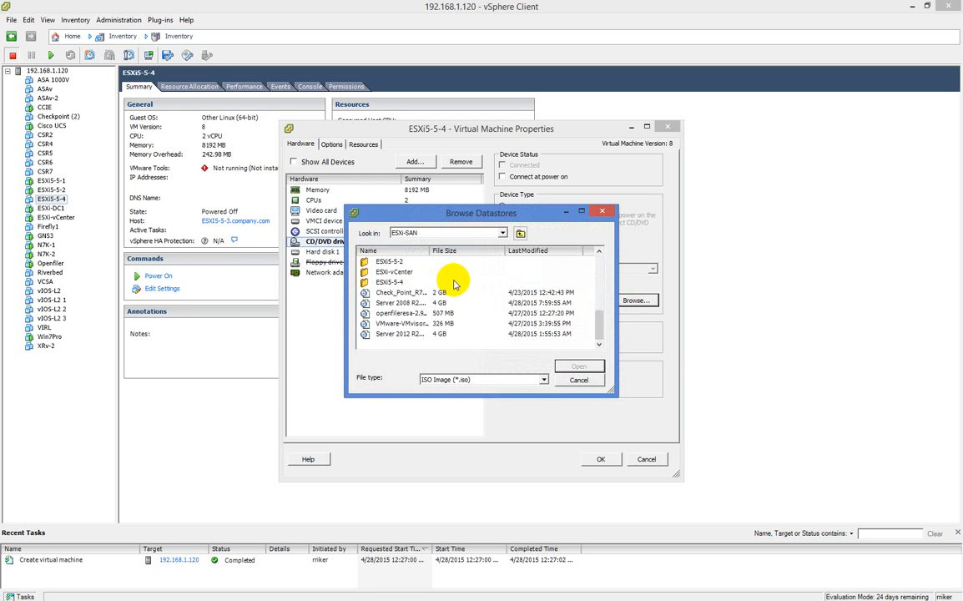
{"action": "left_click", "coordinate": [389, 324]}
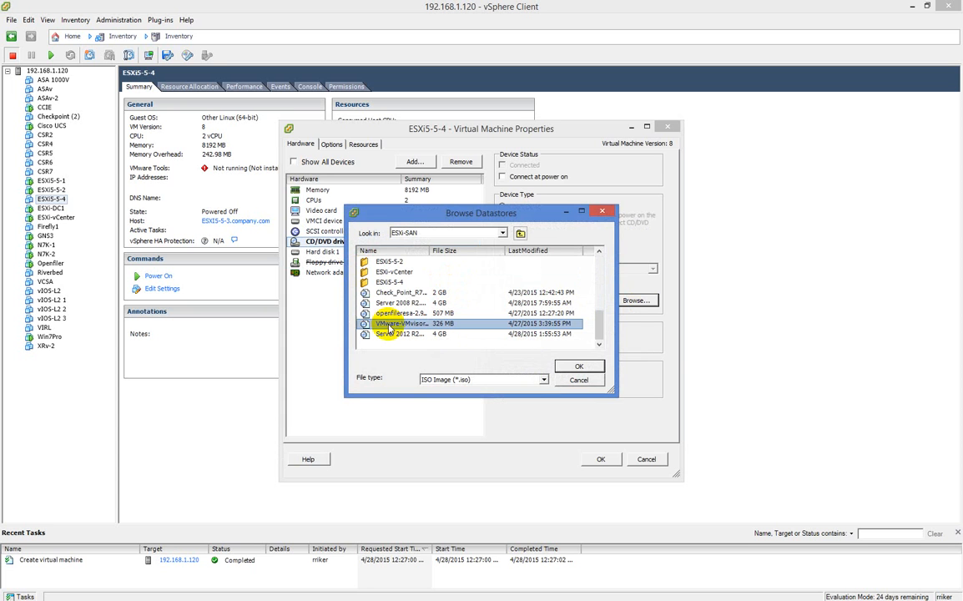
{"action": "left_click", "coordinate": [576, 367]}
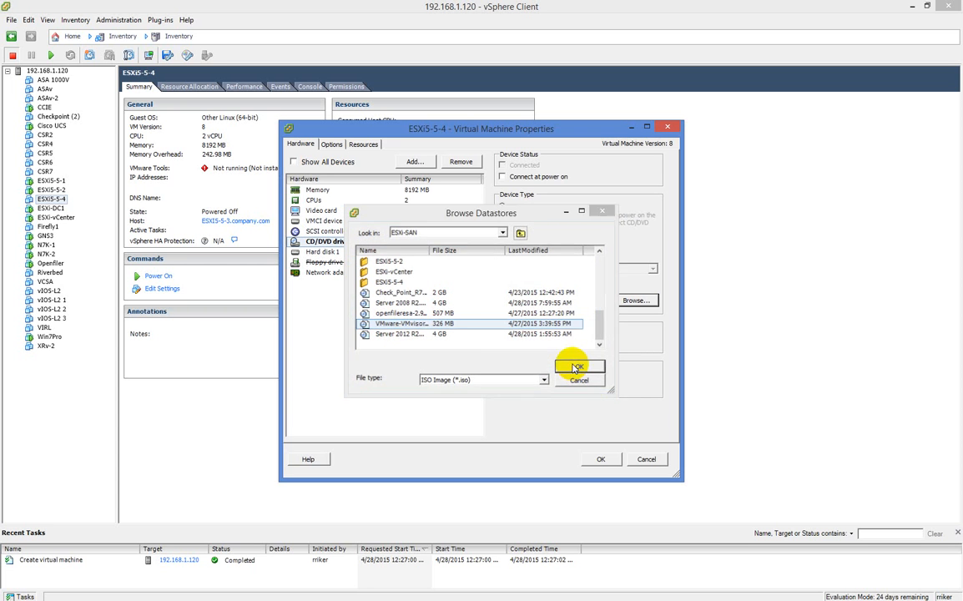
{"action": "left_click", "coordinate": [502, 178]}
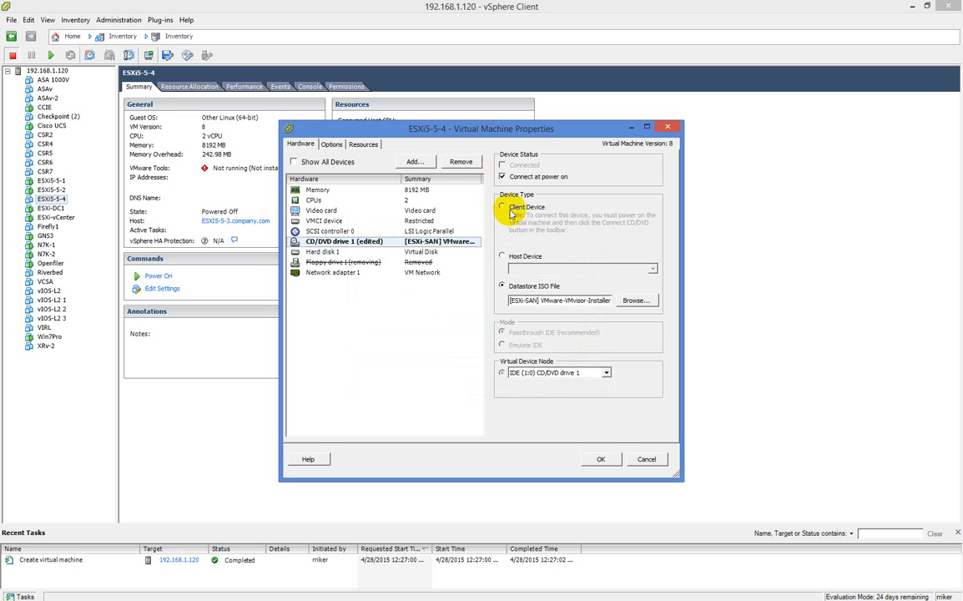
{"action": "left_click", "coordinate": [606, 460]}
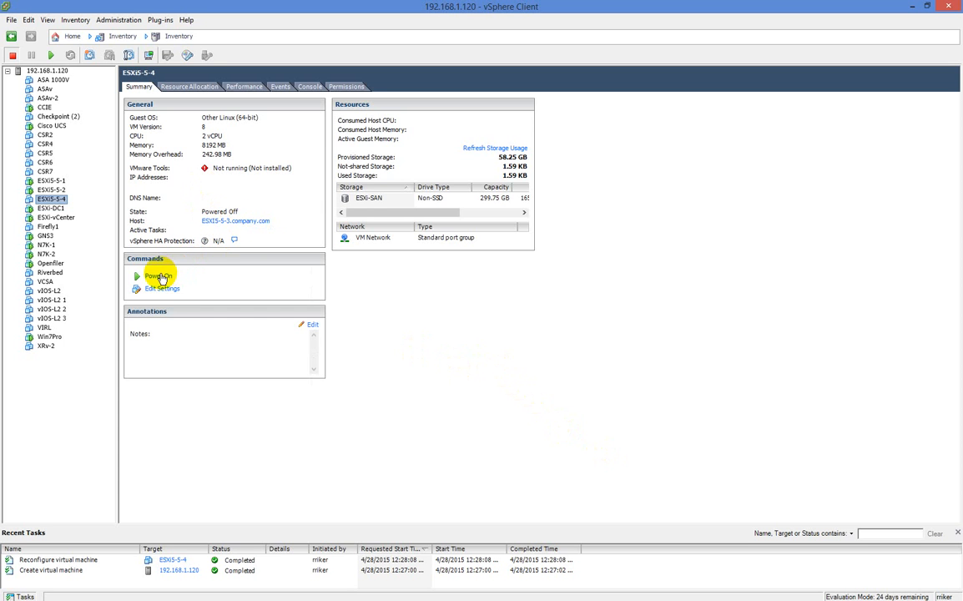
Power on ESXi5-5-4, glance at its Console tab, then return to Summary
{"action": "left_click", "coordinate": [163, 277]}
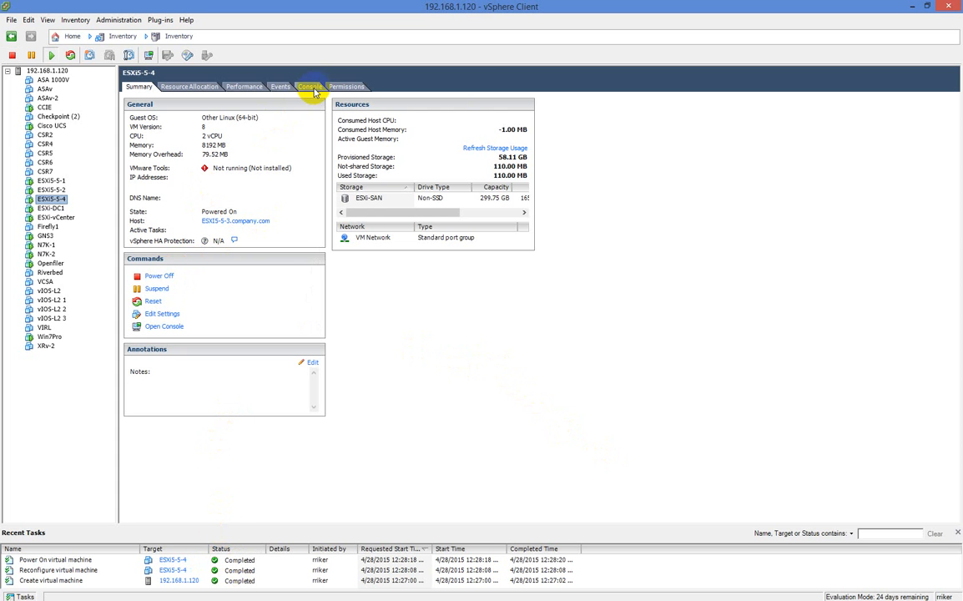
{"action": "left_click", "coordinate": [311, 89]}
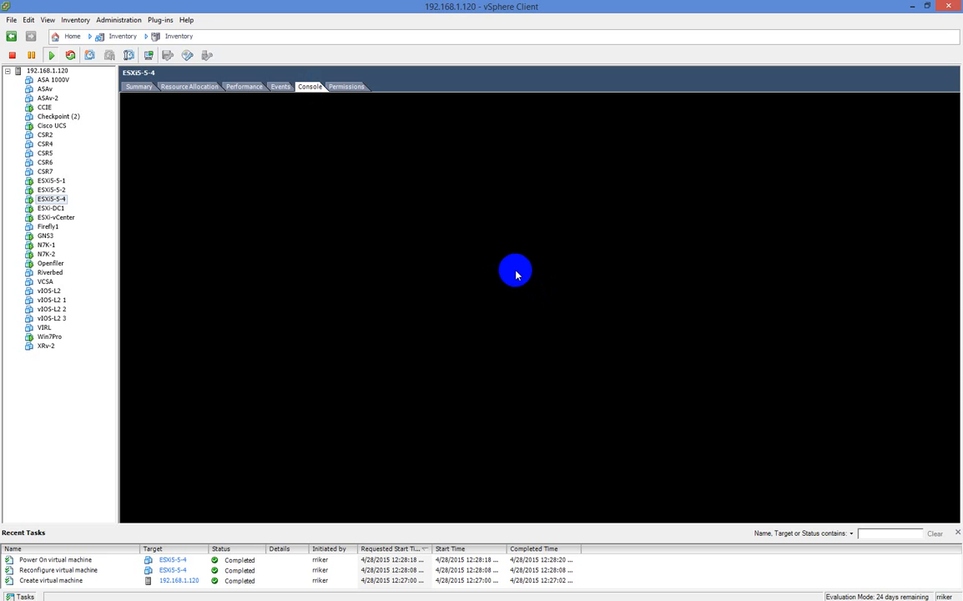
{"action": "left_click", "coordinate": [139, 86]}
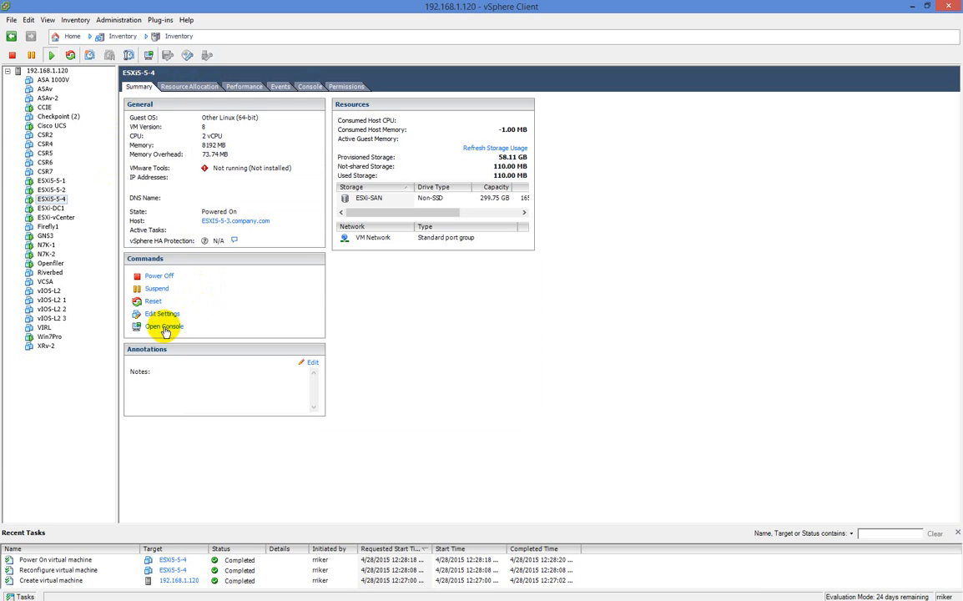
Open ESXi5-5-4's console in a separate window and move it up and right
{"action": "right_click", "coordinate": [52, 200]}
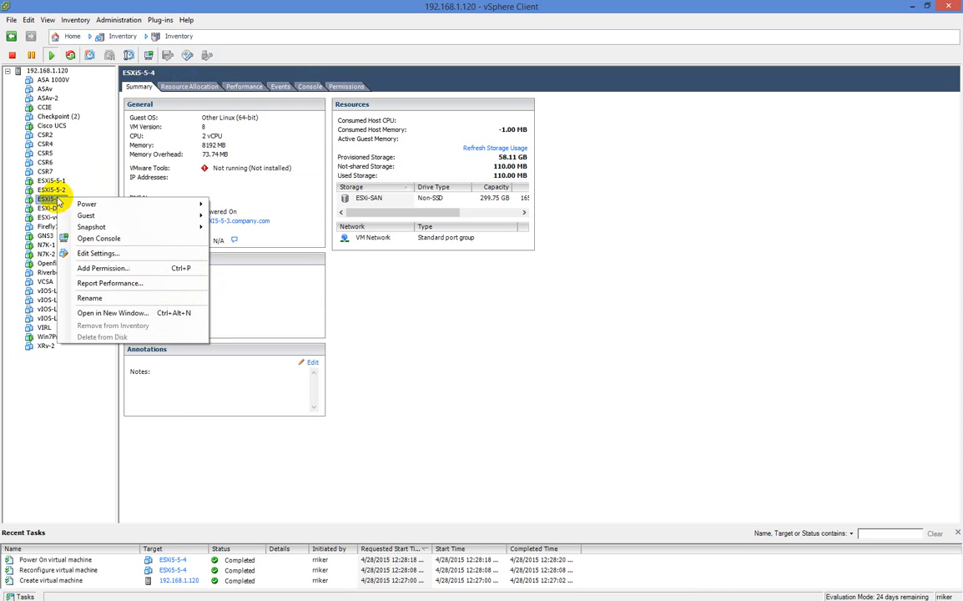
{"action": "left_click", "coordinate": [107, 240]}
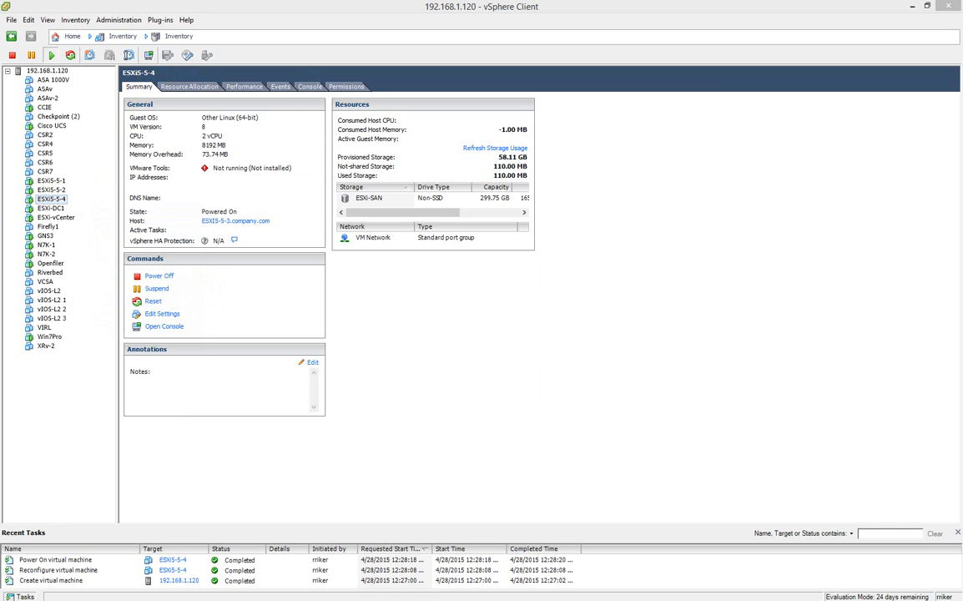
{"action": "left_click_drag", "start_coordinate": [132, 124], "coordinate": [291, 61]}
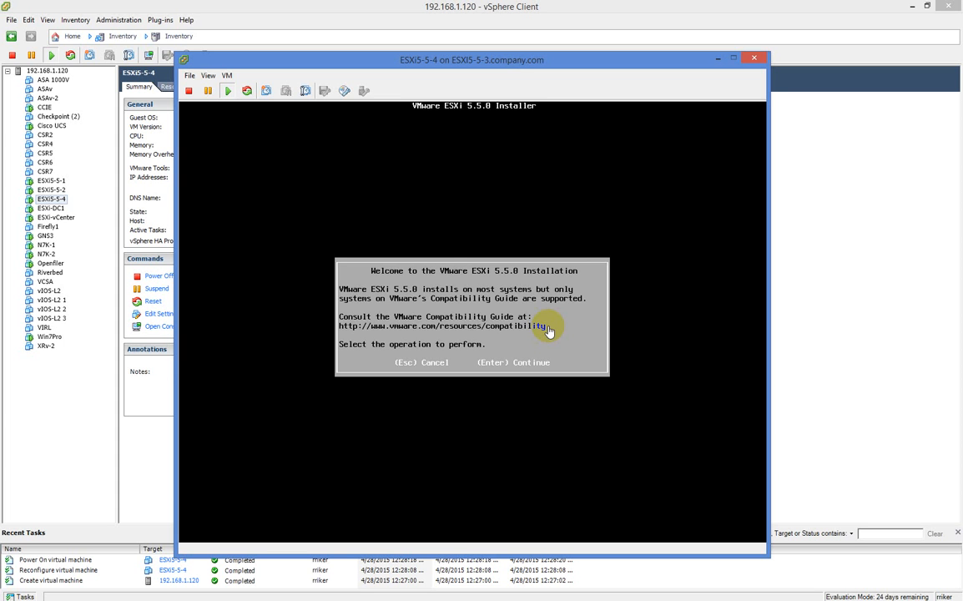
Accept the ESXi EULA, target the 50.00 GiB virtual disk, and keep US Default keyboard
{"action": "left_click", "coordinate": [522, 225]}
{"action": "left_click", "coordinate": [484, 284]}
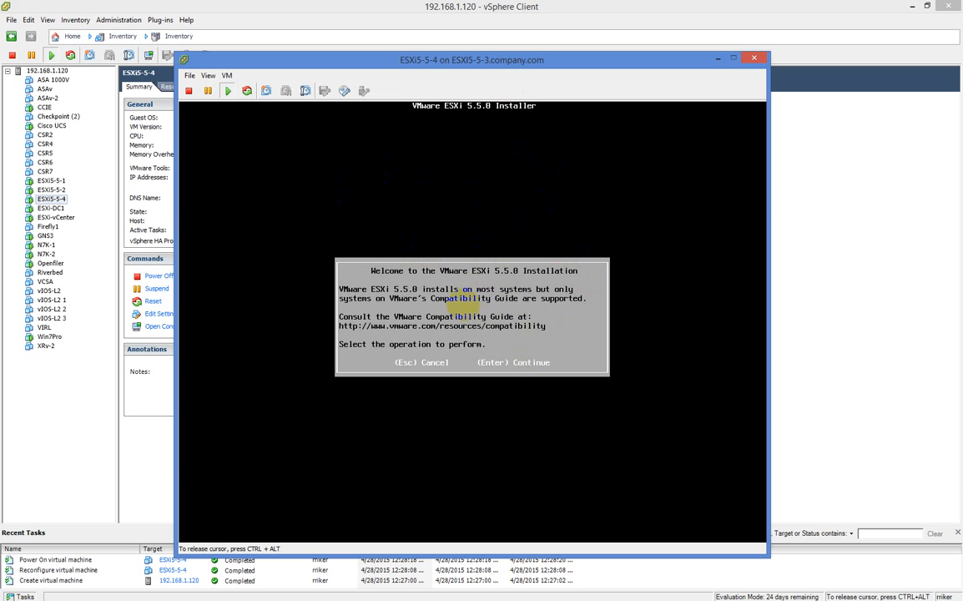
{"action": "key", "text": "Return"}
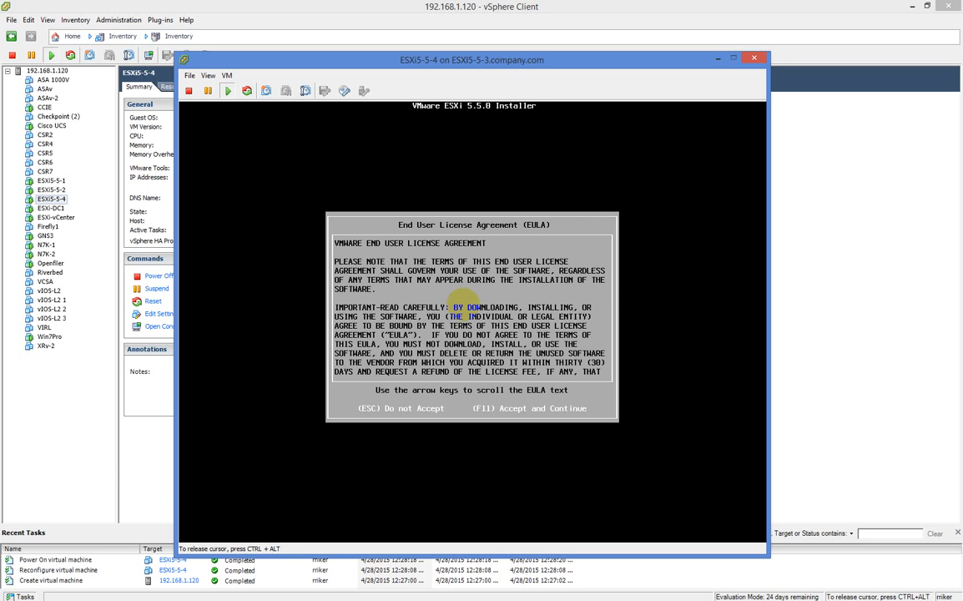
{"action": "key", "text": "F11"}
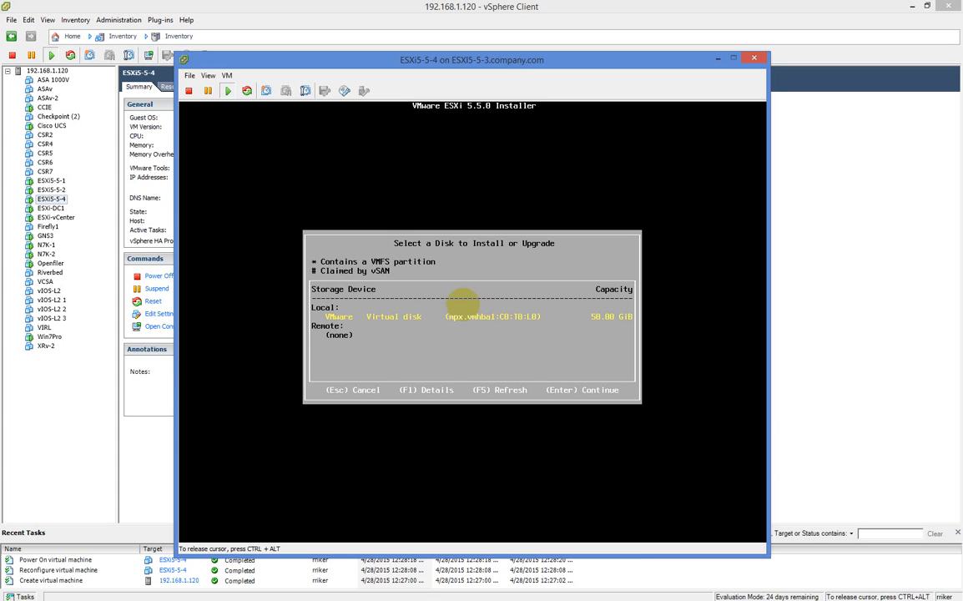
{"action": "key", "text": "Return"}
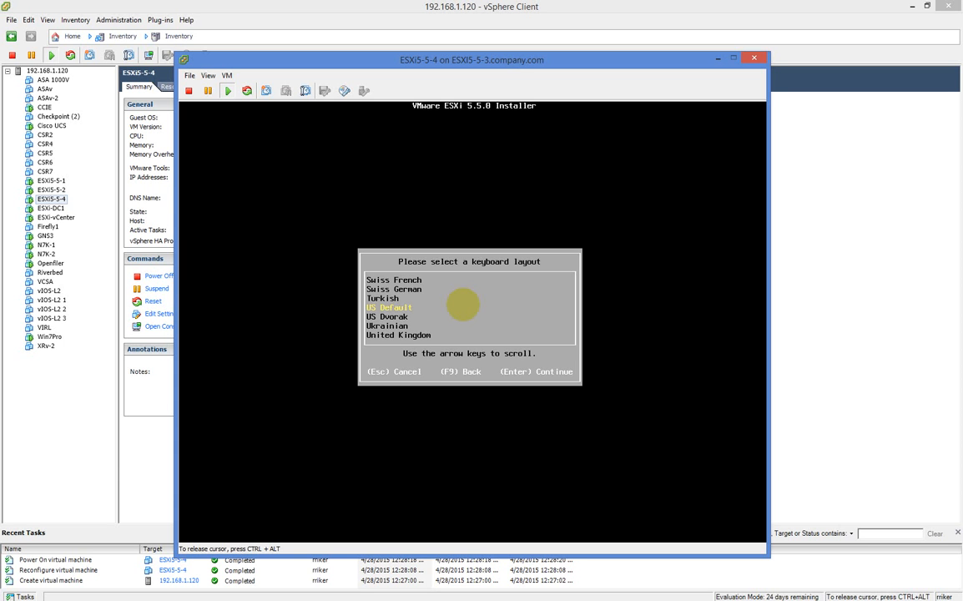
{"action": "key", "text": "Return"}
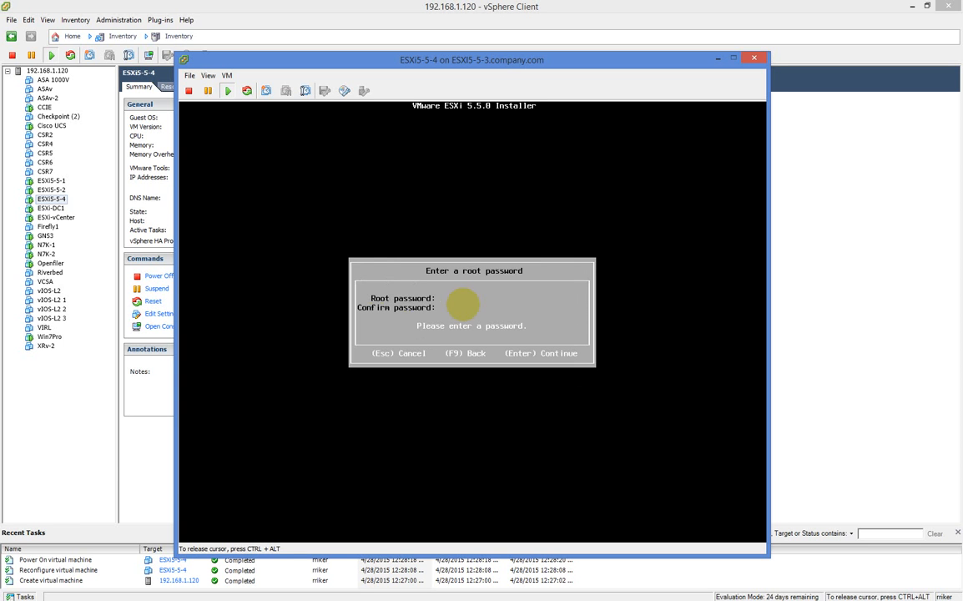
Enter the root password in both fields, correcting a mistyped character
{"action": "type", "text": "*"}
{"action": "key", "text": "BackSpace"}
{"action": "type", "text": "*************"}
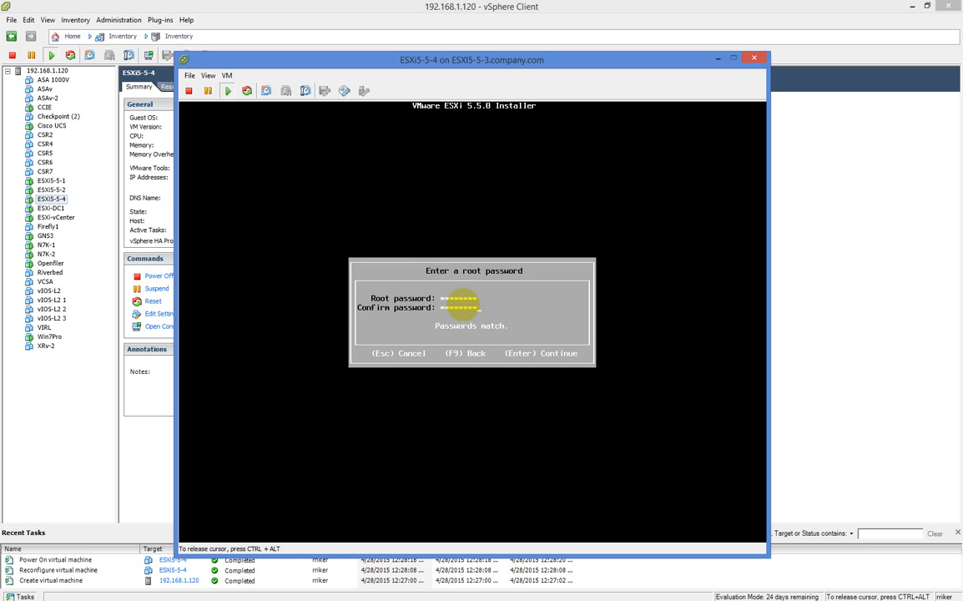
Confirm the matching root password so the installer scans the system
{"action": "key", "text": "Return"}
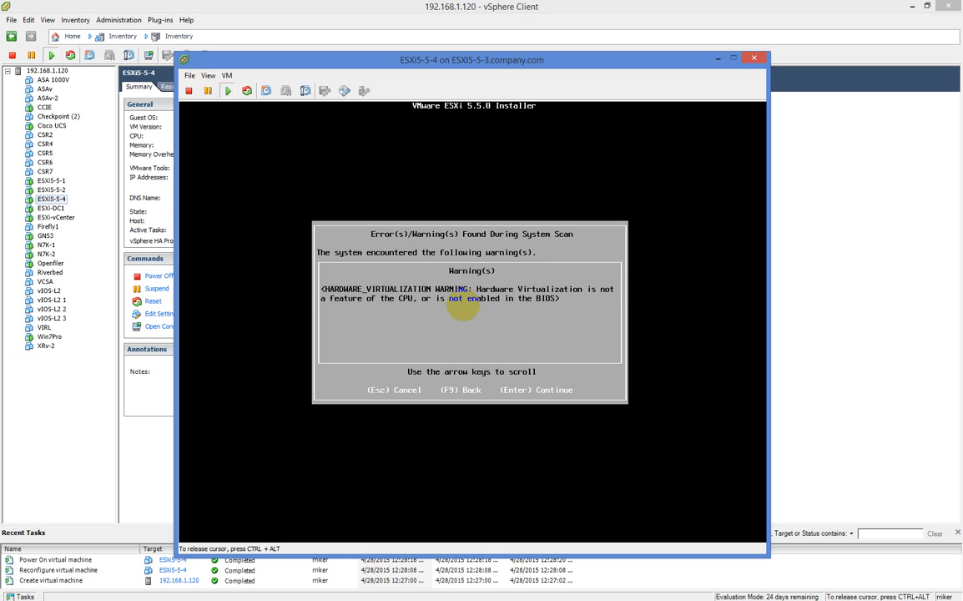
Dismiss the hardware virtualization warning and confirm the install with F11
{"action": "key", "text": "Return"}
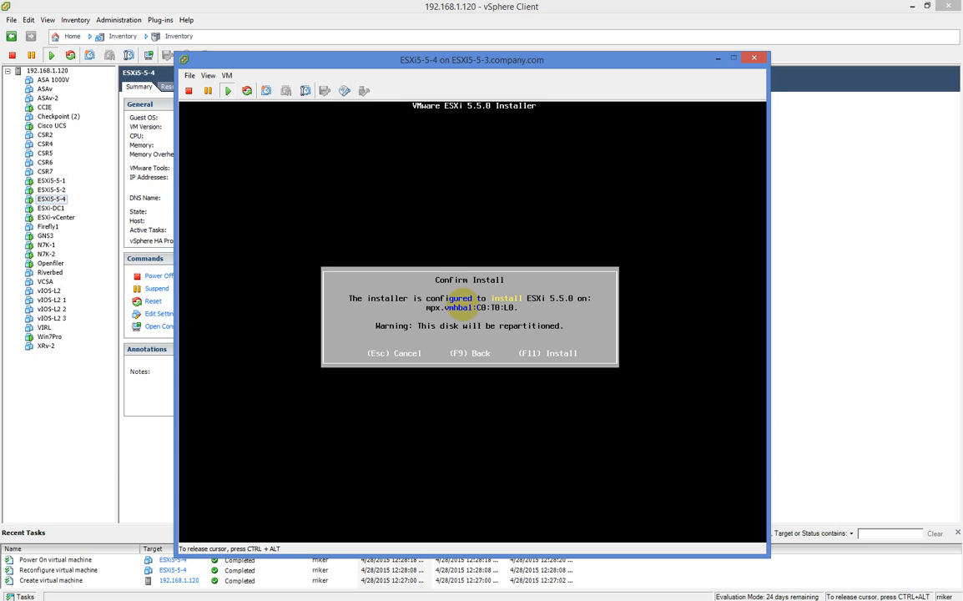
{"action": "key", "text": "F11"}
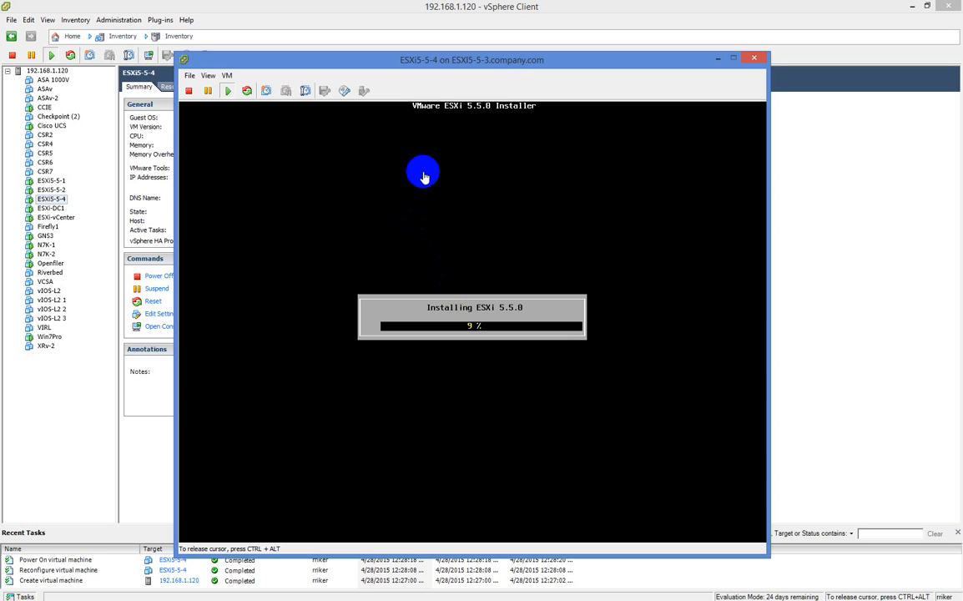
Release and minimize the installer console, then show host 192.168.1.120's summary
{"action": "key", "text": "ctrl+alt"}
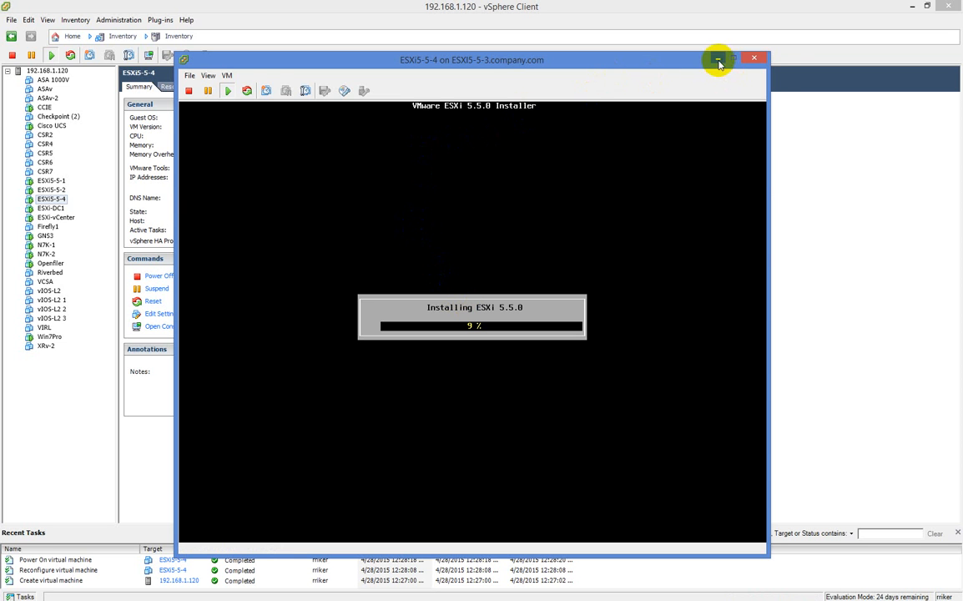
{"action": "left_click", "coordinate": [719, 59]}
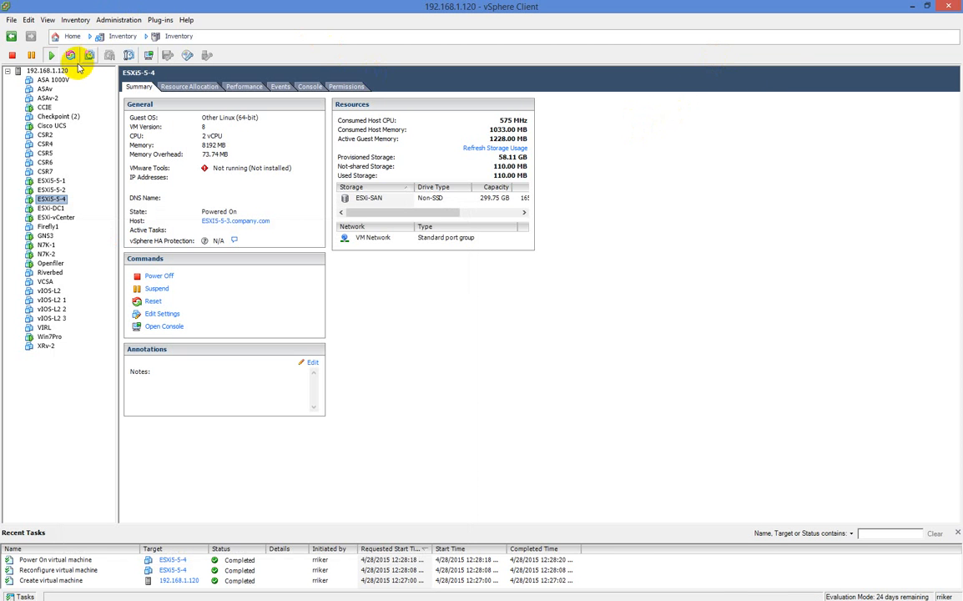
{"action": "left_click", "coordinate": [52, 71]}
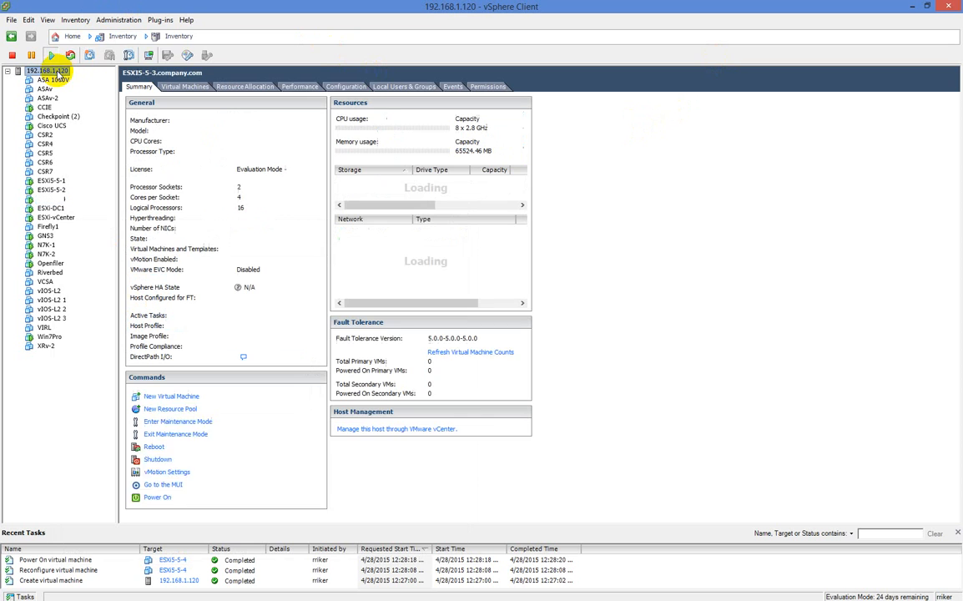
Review the host's vSwitch0 port groups, then view the ASAv-2 summary (powered off, 1 vCPU, 2048 MB)
{"action": "left_click", "coordinate": [347, 89]}
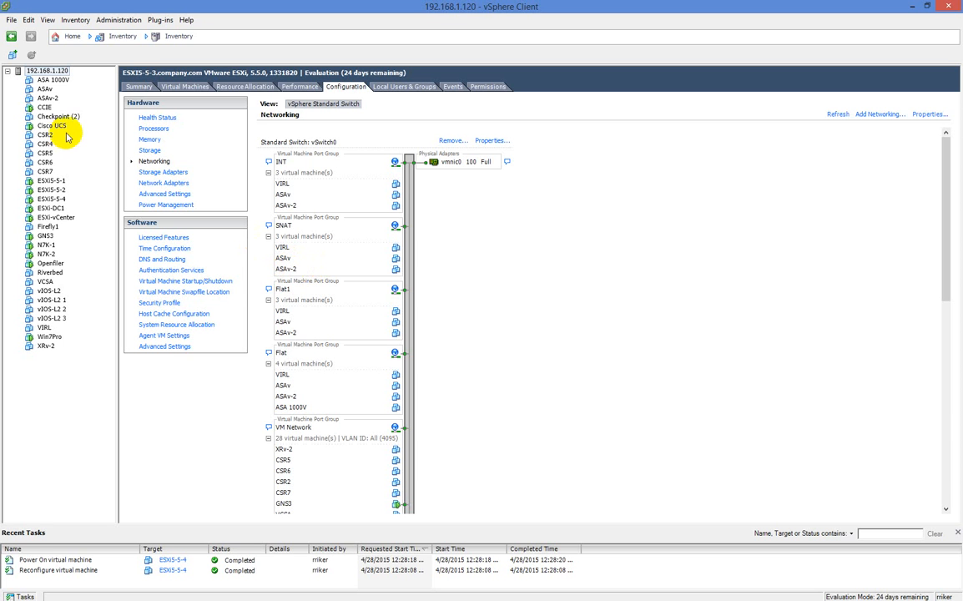
{"action": "left_click", "coordinate": [48, 98]}
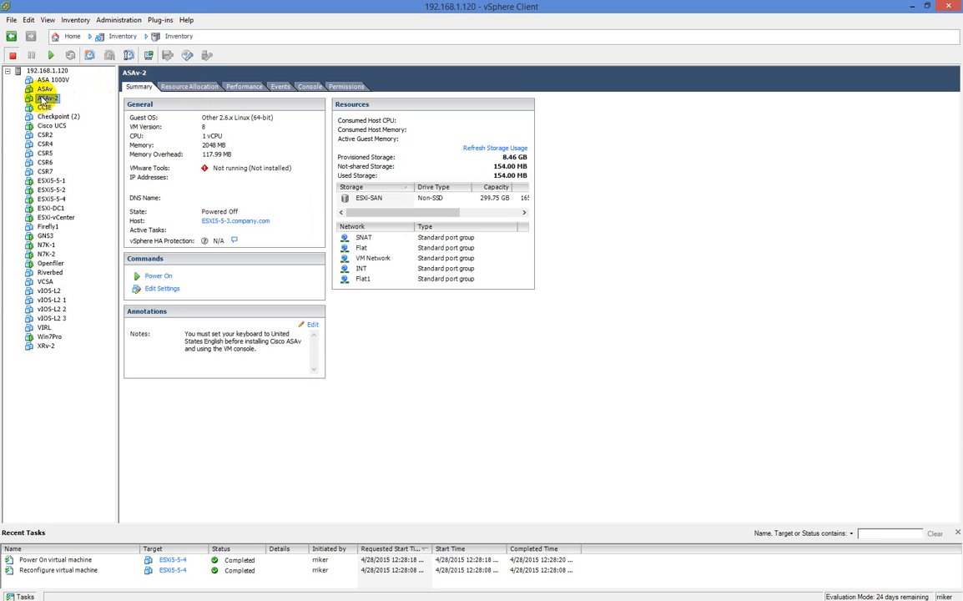
Review ASAv-2's hardware and network adapters without saving changes, then go back to host 192.168.1.120
{"action": "right_click", "coordinate": [44, 99]}
{"action": "left_click", "coordinate": [89, 151]}
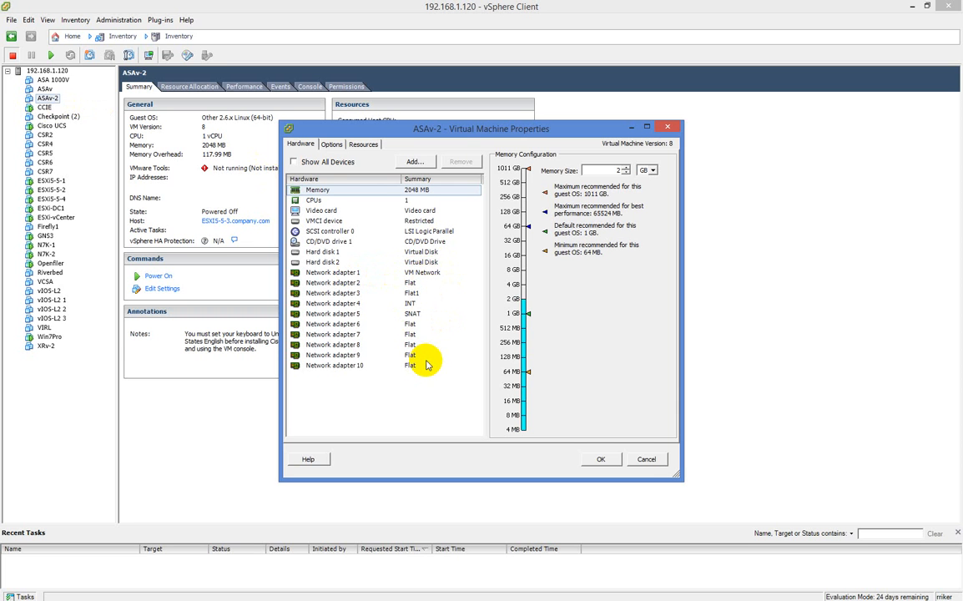
{"action": "left_click", "coordinate": [645, 457]}
{"action": "left_click", "coordinate": [46, 71]}
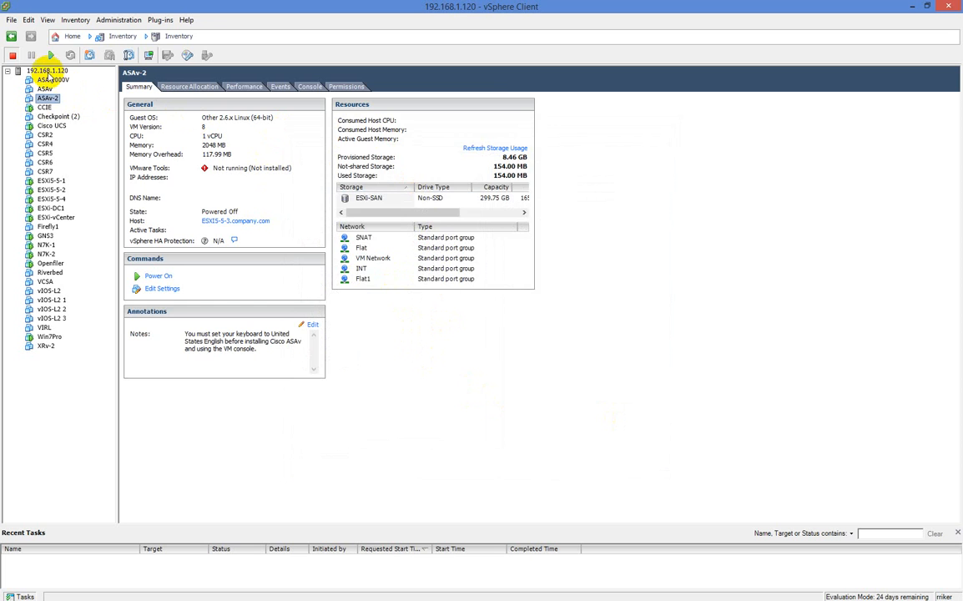
{"action": "scroll", "coordinate": [524, 277], "scroll_direction": "down", "scroll_amount": 5}
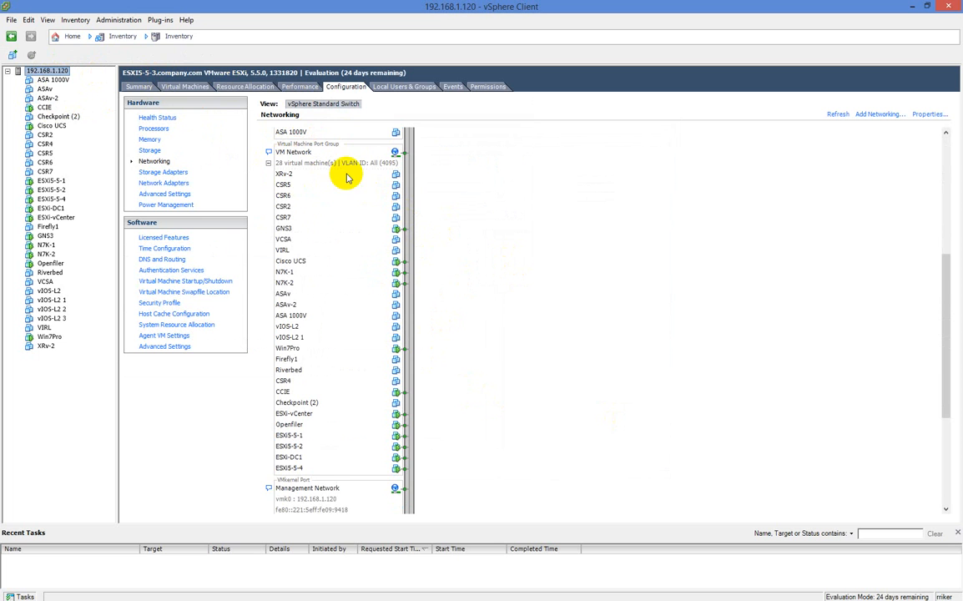
{"action": "scroll", "coordinate": [363, 271], "scroll_direction": "up", "scroll_amount": 2}
{"action": "scroll", "coordinate": [364, 281], "scroll_direction": "down", "scroll_amount": 2}
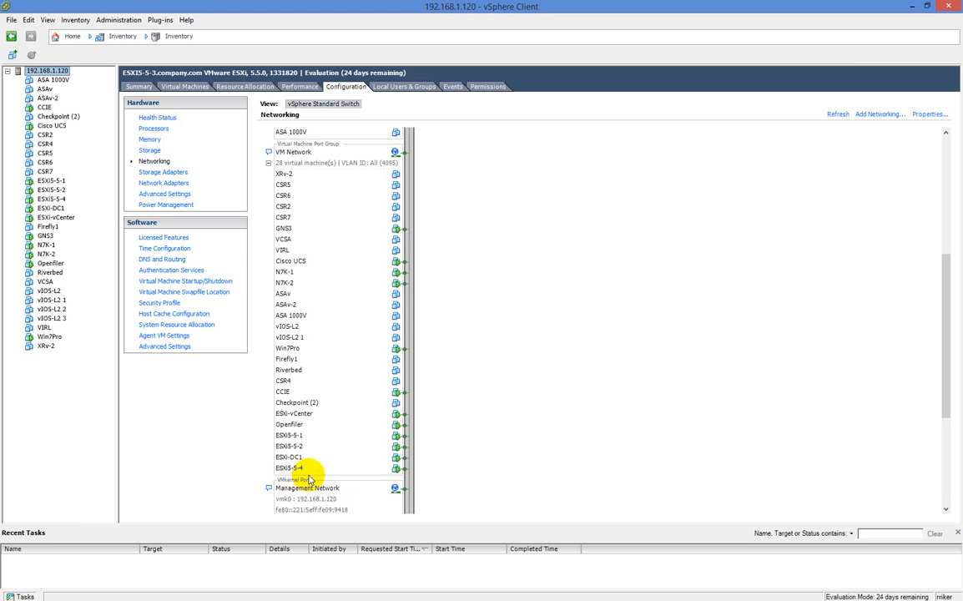
{"action": "scroll", "coordinate": [312, 472], "scroll_direction": "down", "scroll_amount": 6}
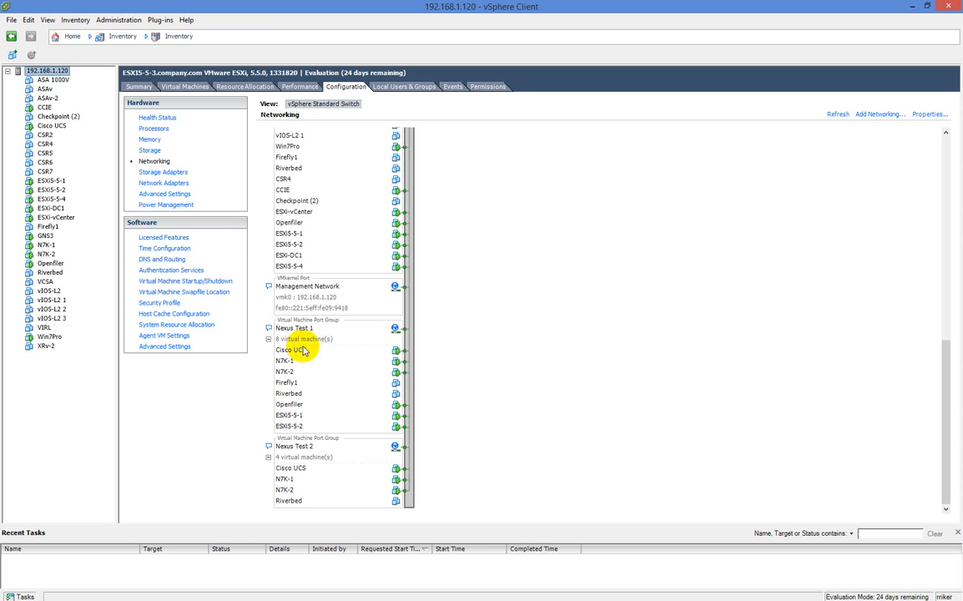
{"action": "scroll", "coordinate": [304, 349], "scroll_direction": "up", "scroll_amount": 6}
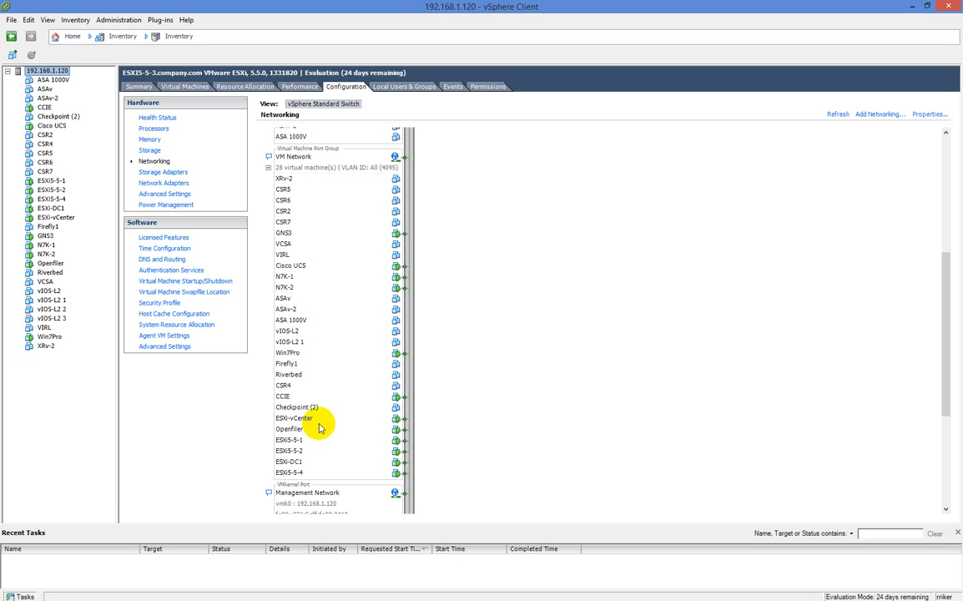
{"action": "scroll", "coordinate": [319, 427], "scroll_direction": "up", "scroll_amount": 6}
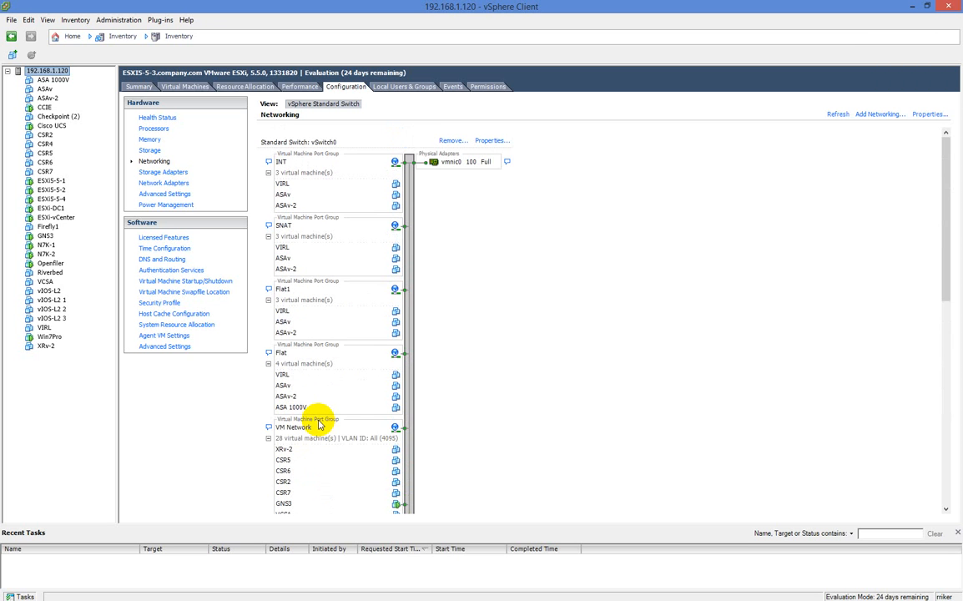
{"action": "scroll", "coordinate": [318, 424], "scroll_direction": "down", "scroll_amount": 2}
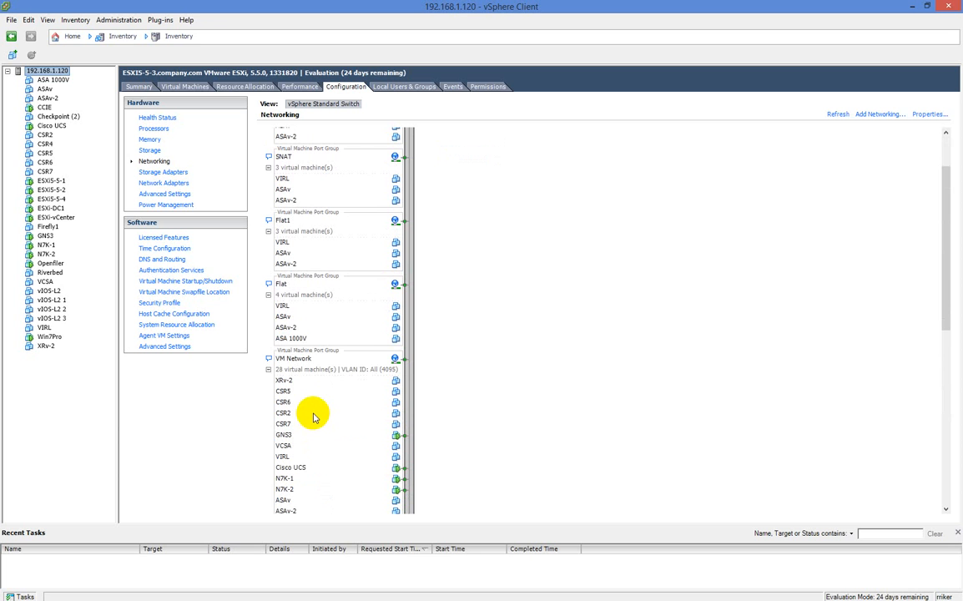
{"action": "scroll", "coordinate": [313, 415], "scroll_direction": "down", "scroll_amount": 12}
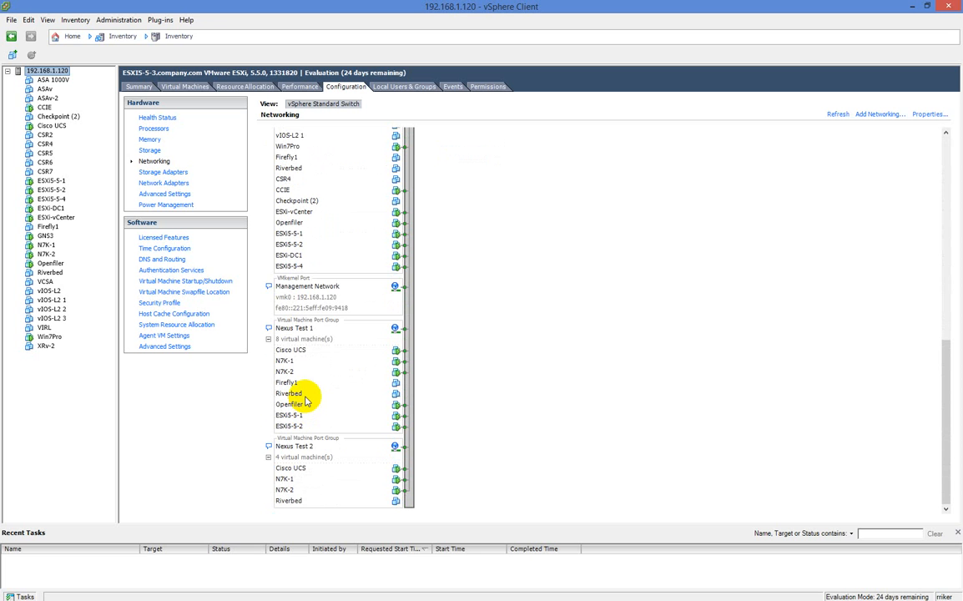
{"action": "scroll", "coordinate": [337, 378], "scroll_direction": "up", "scroll_amount": 8}
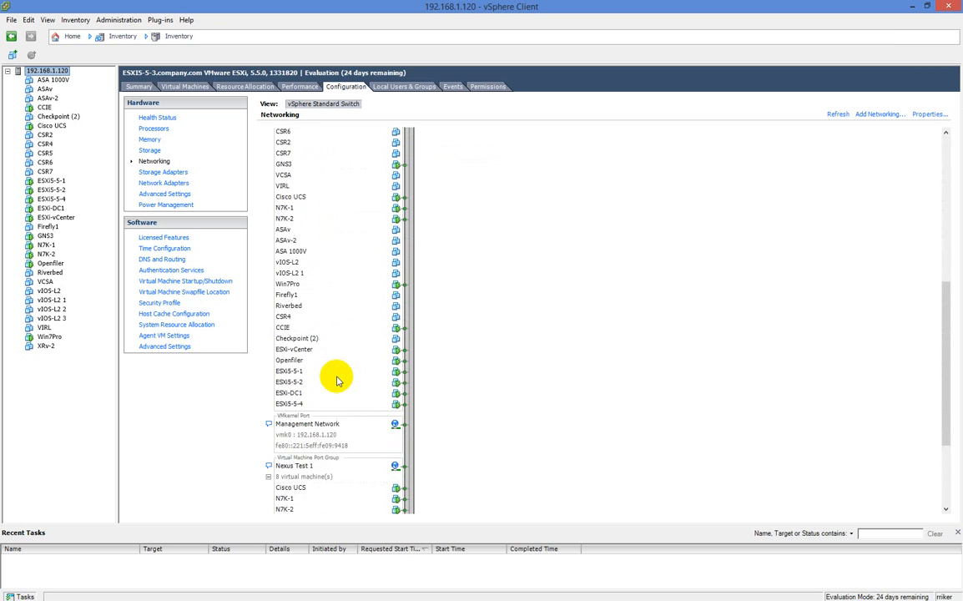
{"action": "scroll", "coordinate": [337, 380], "scroll_direction": "up", "scroll_amount": 6}
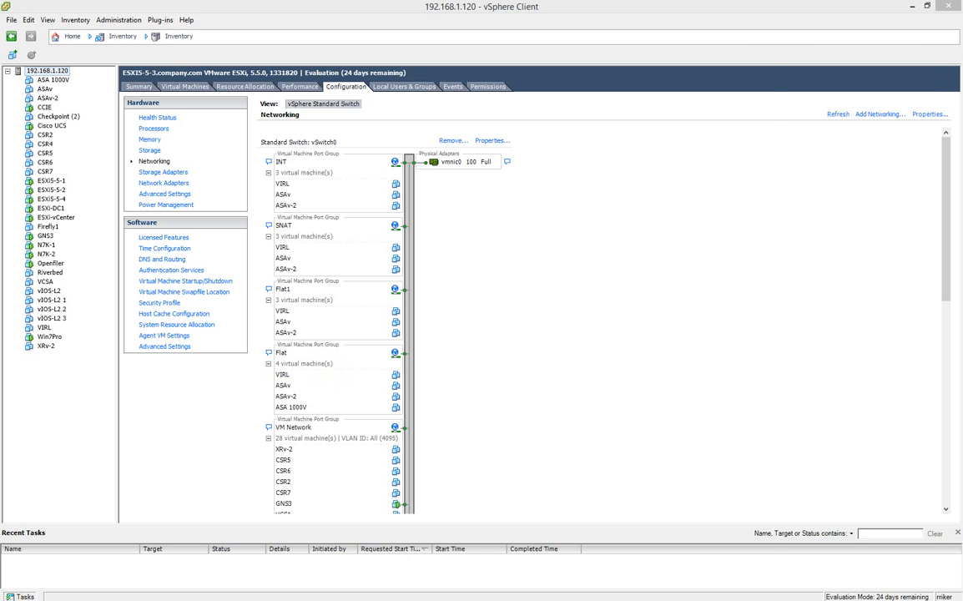
Check the ESXi5-5-4 installer's progress, minimize its console, and show the ESXi5-5-3 host summary
{"action": "key", "text": "alt+Tab"}
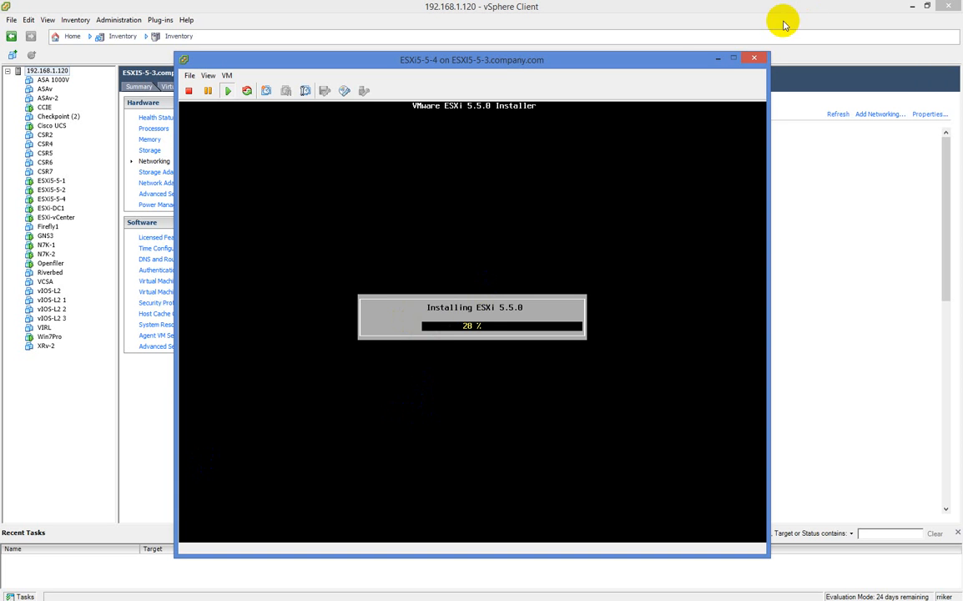
{"action": "left_click", "coordinate": [718, 59]}
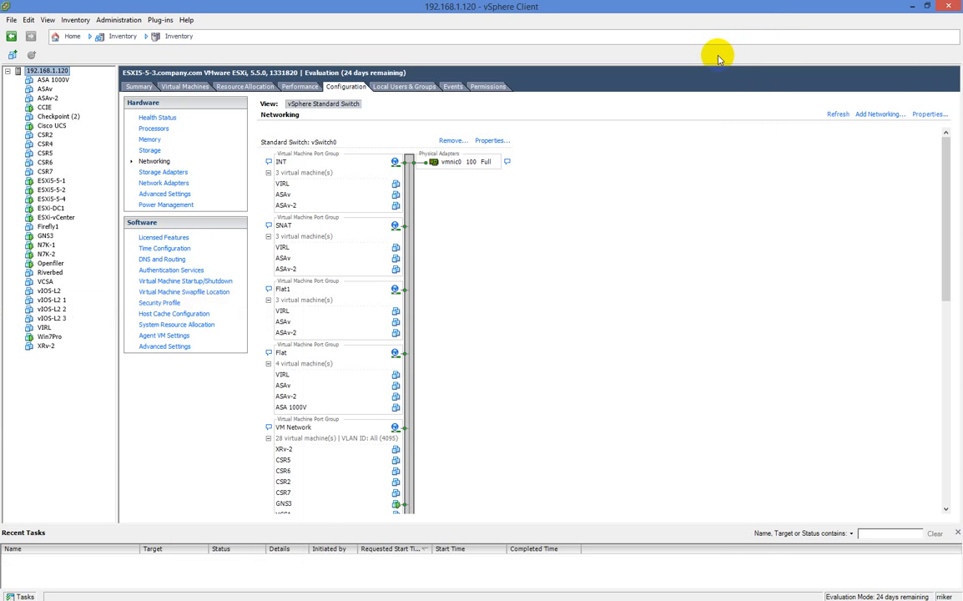
{"action": "left_click", "coordinate": [132, 88]}
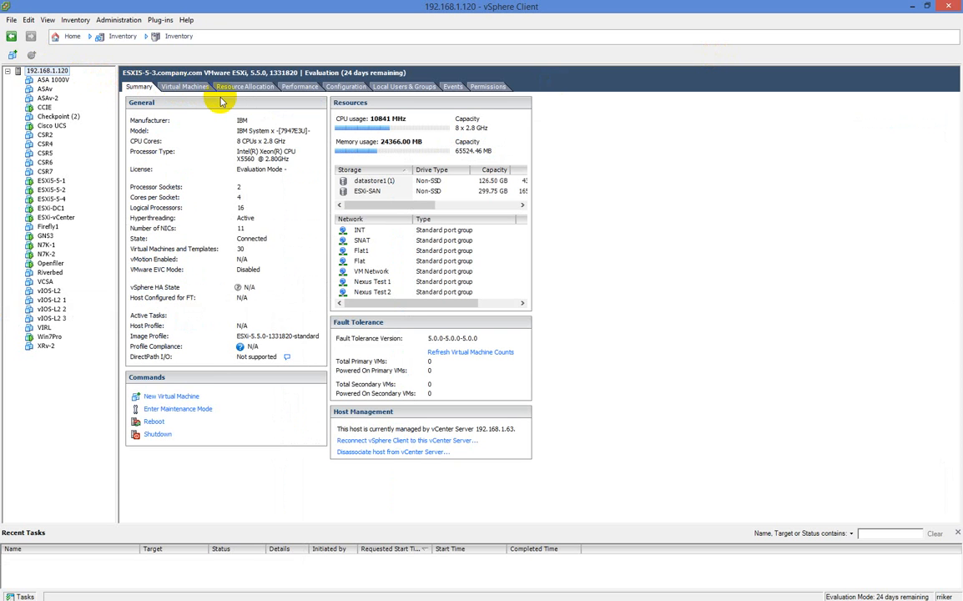
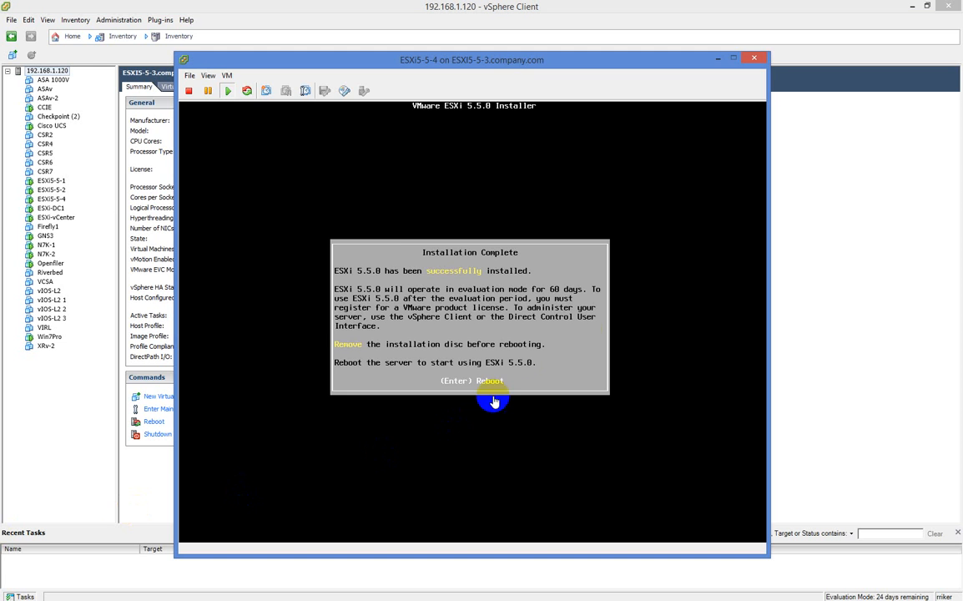
Reboot the freshly installed ESXi5-5-4 VM from its console and return to the inventory window
{"action": "left_click", "coordinate": [622, 299]}
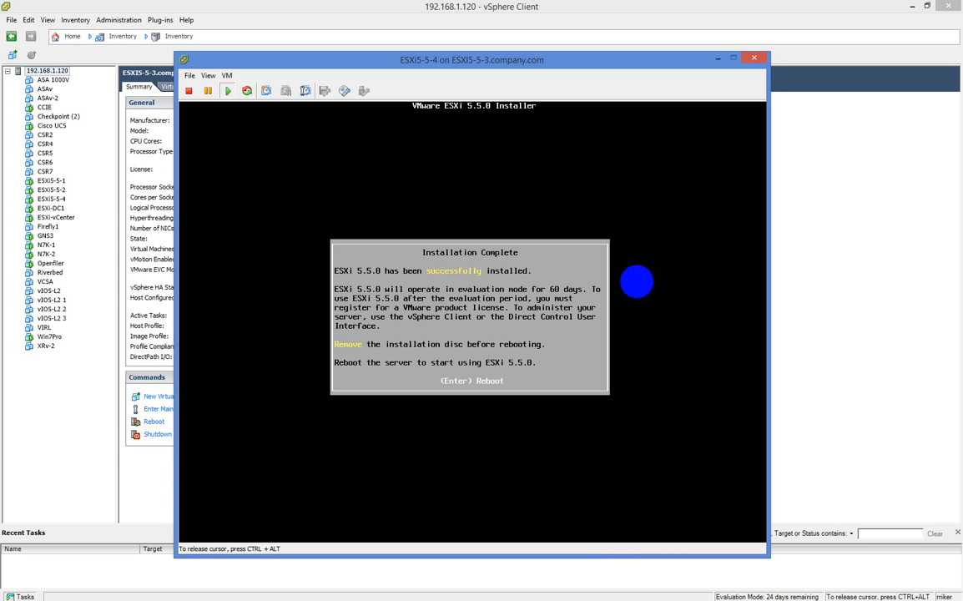
{"action": "key", "text": "Return"}
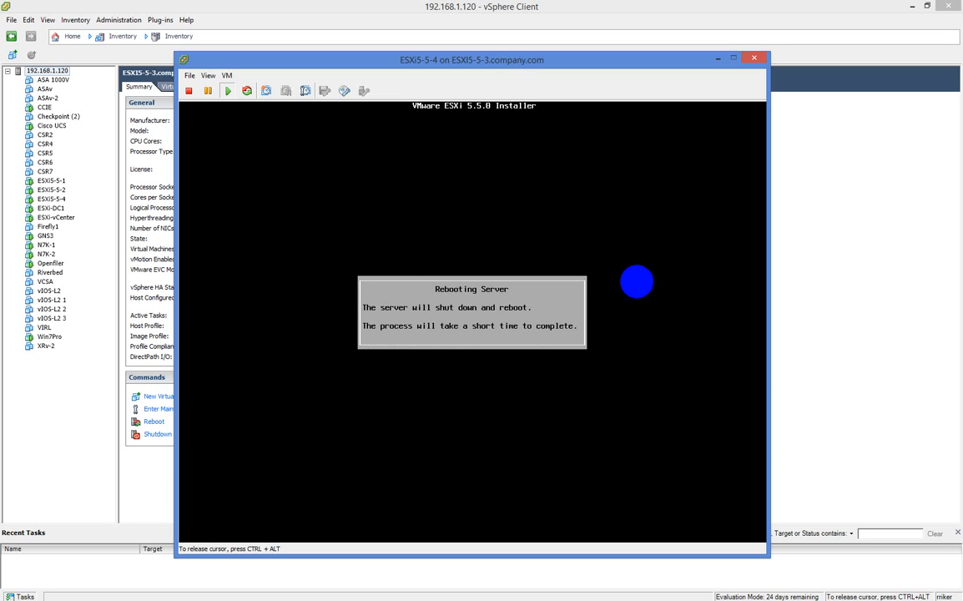
{"action": "key", "text": "ctrl+alt"}
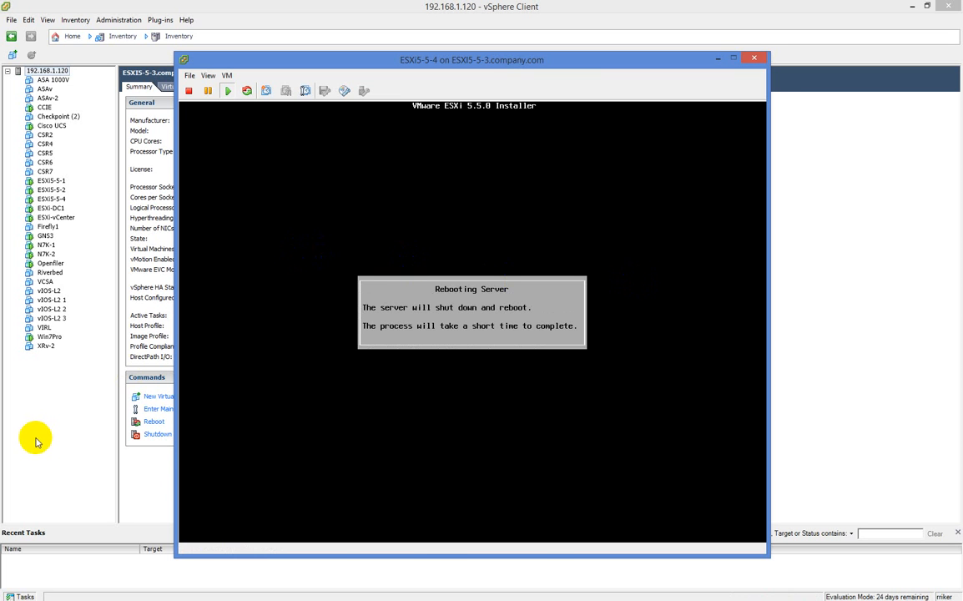
{"action": "left_click", "coordinate": [40, 436]}
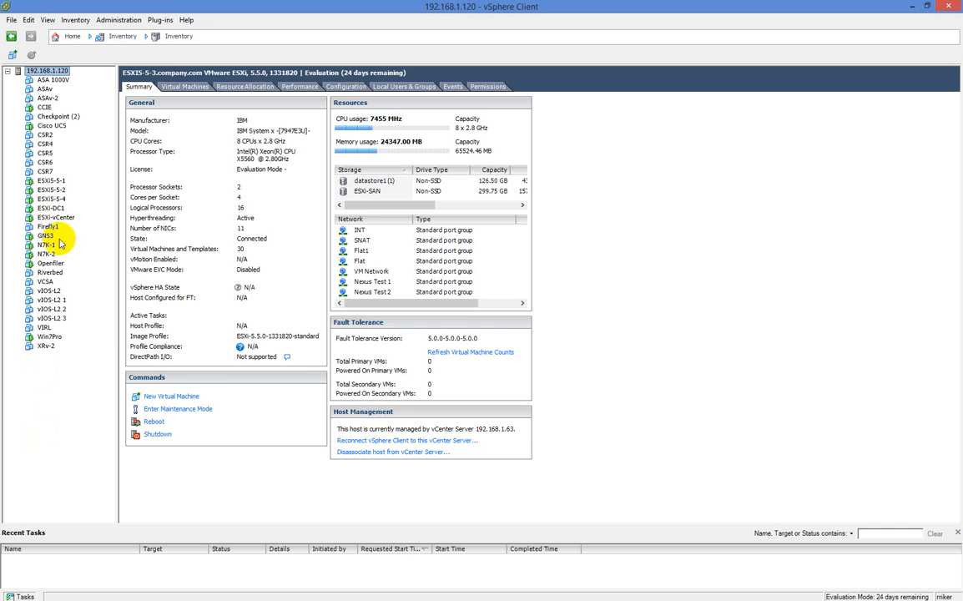
Turn off Connect at power on for ESXi5-5-4's CD/DVD drive 1 and apply the change
{"action": "right_click", "coordinate": [51, 199]}
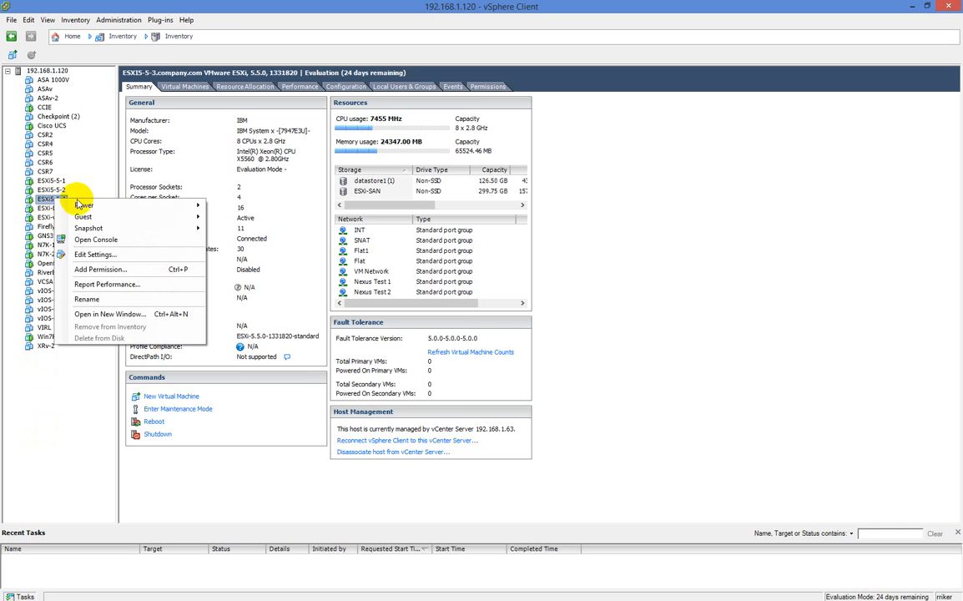
{"action": "left_click", "coordinate": [103, 255]}
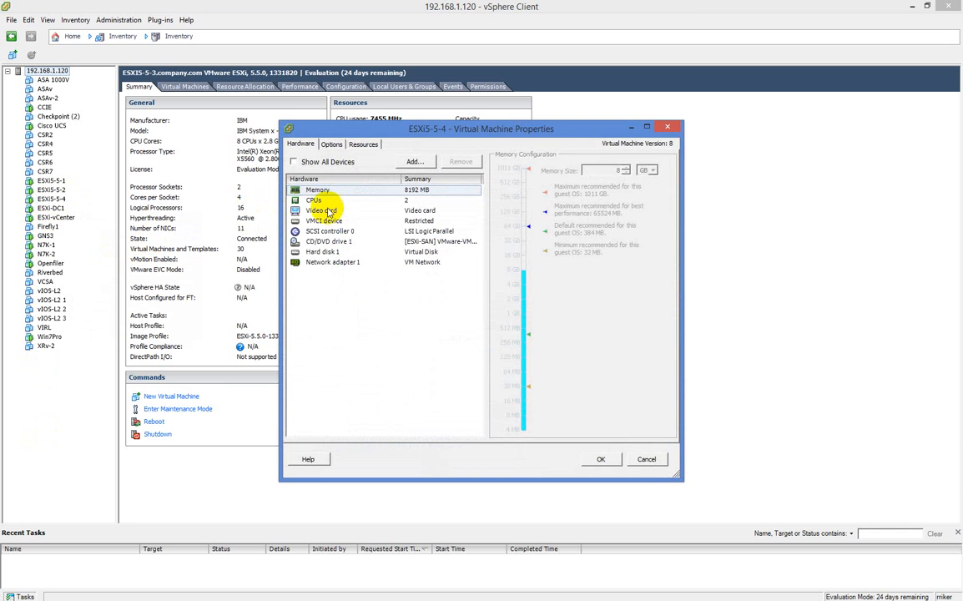
{"action": "left_click", "coordinate": [338, 241]}
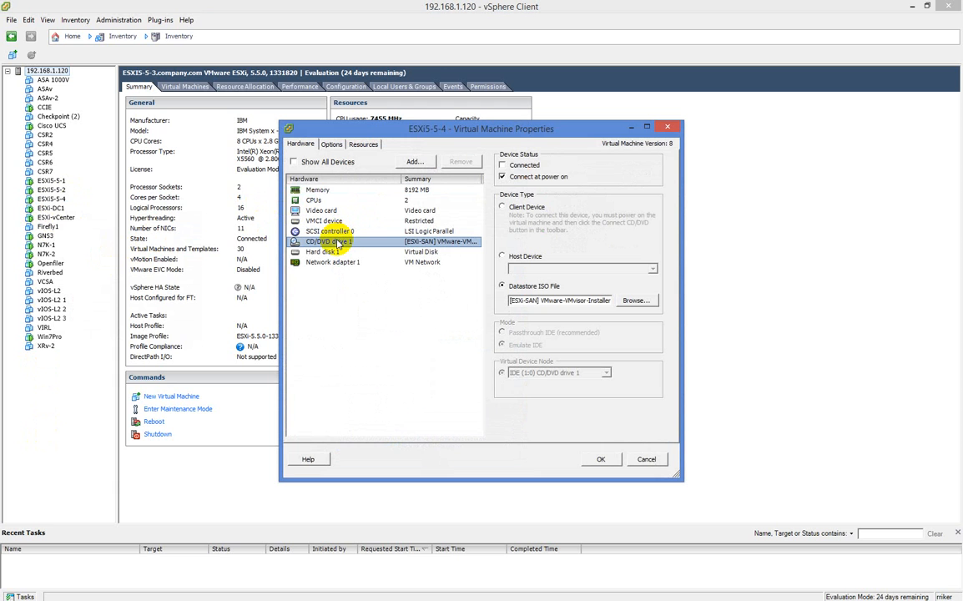
{"action": "left_click", "coordinate": [503, 177]}
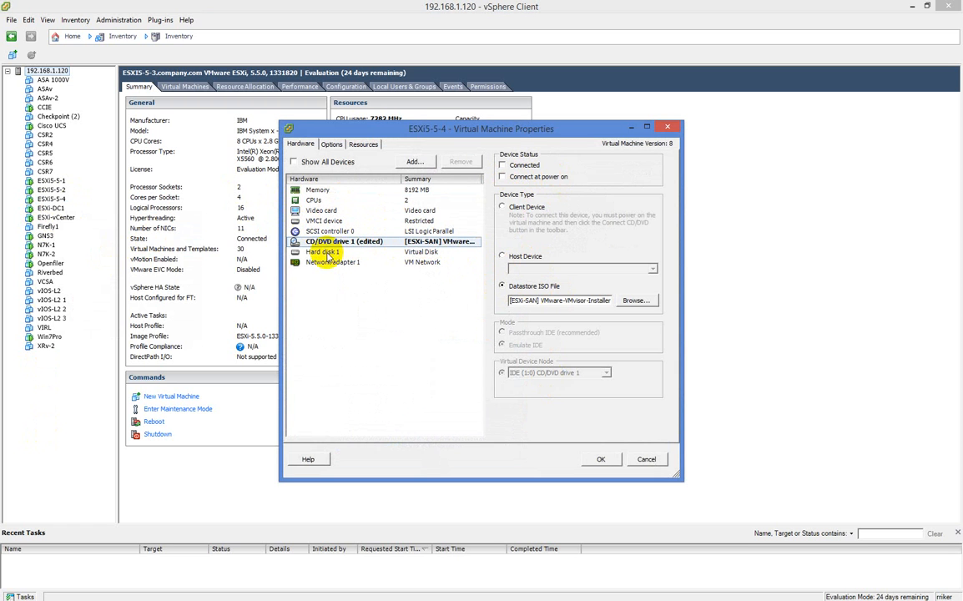
{"action": "left_click", "coordinate": [602, 459]}
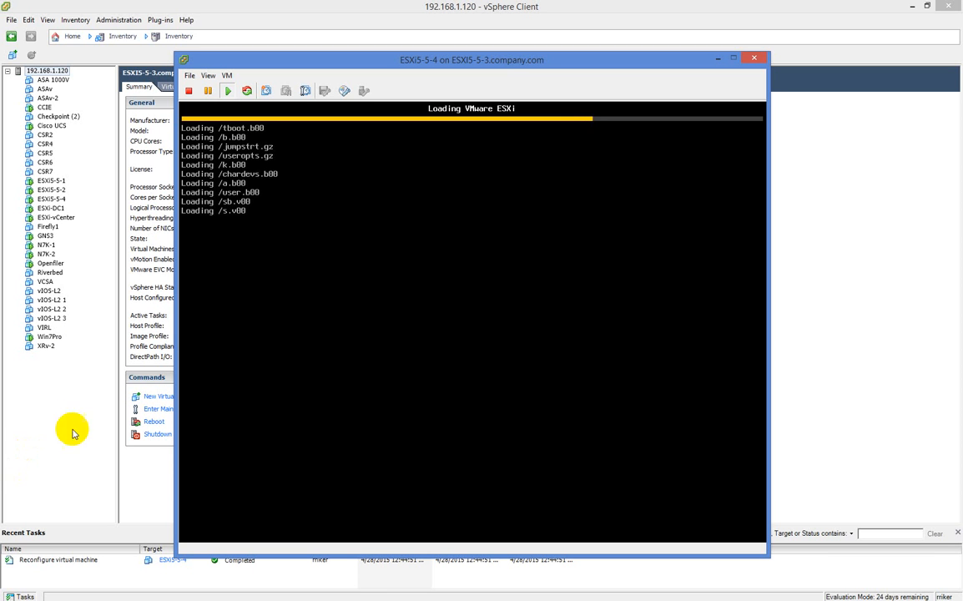
Let ESXi5-5-4 finish booting until its console shows the DHCP address 192.168.1.125
{"action": "left_click", "coordinate": [528, 258]}
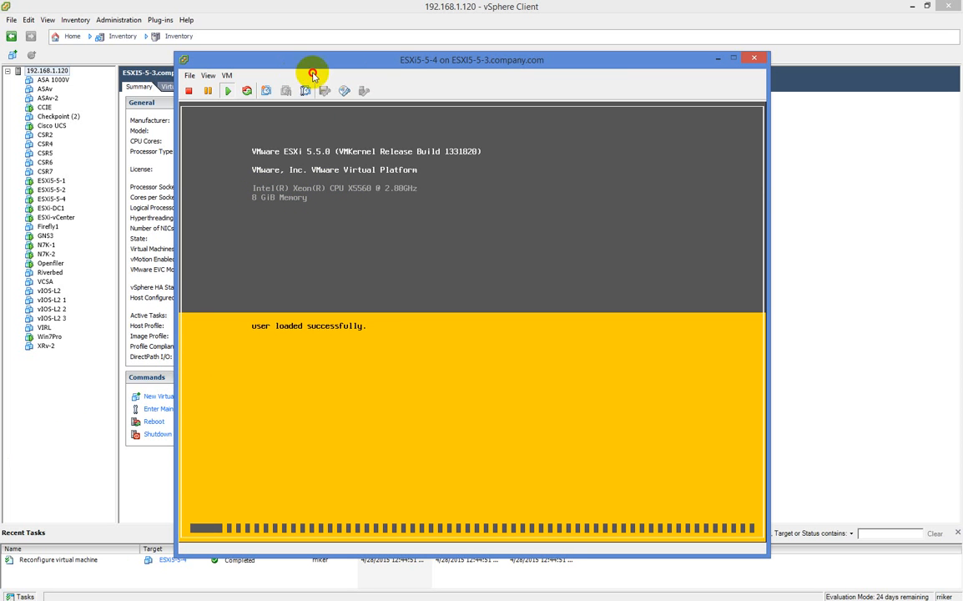
{"action": "left_click_drag", "start_coordinate": [391, 70], "coordinate": [534, 65]}
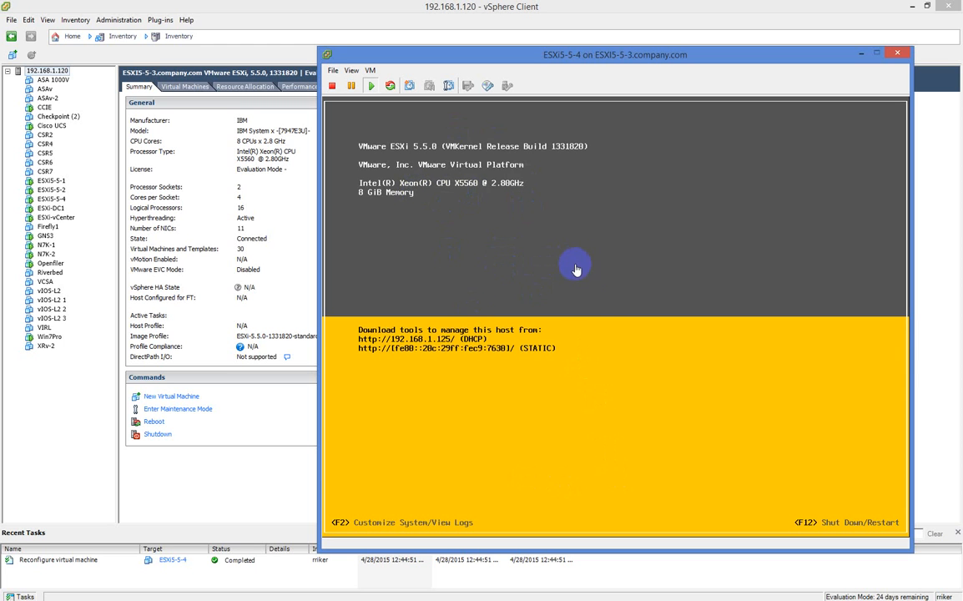
Log in to the ESXi console's System Customization as root
{"action": "left_click", "coordinate": [605, 331]}
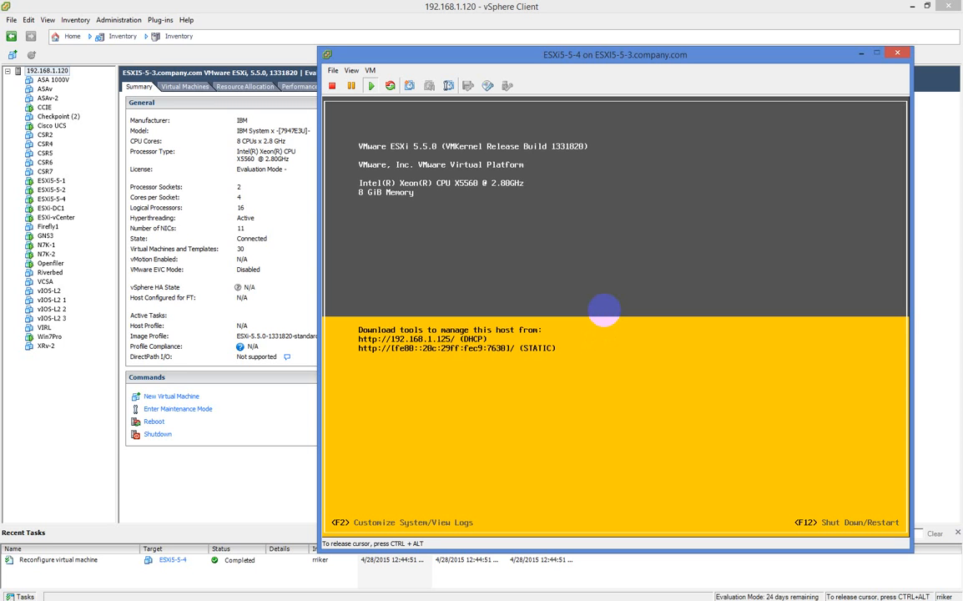
{"action": "key", "text": "F2"}
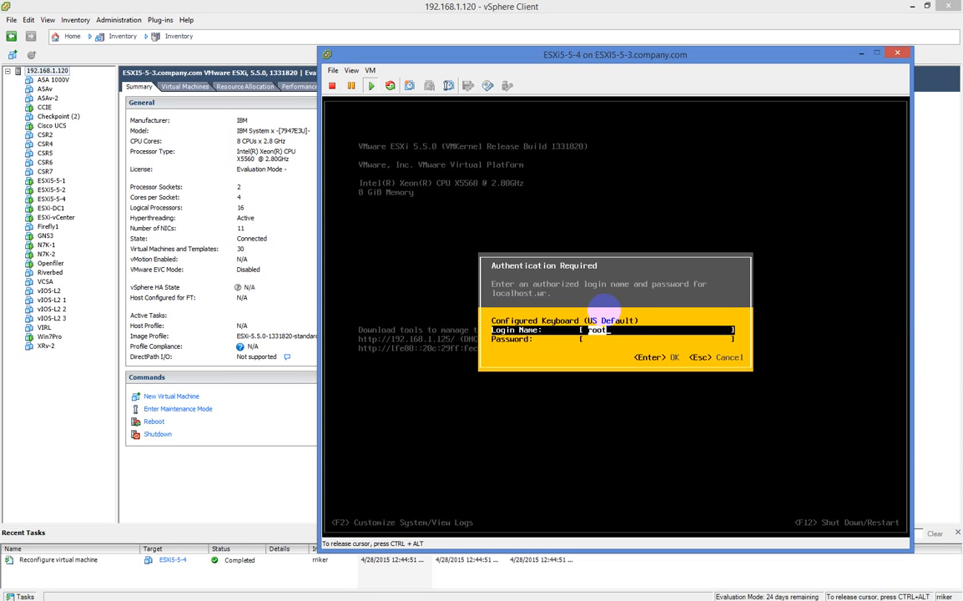
{"action": "key", "text": "Tab"}
{"action": "type", "text": "********"}
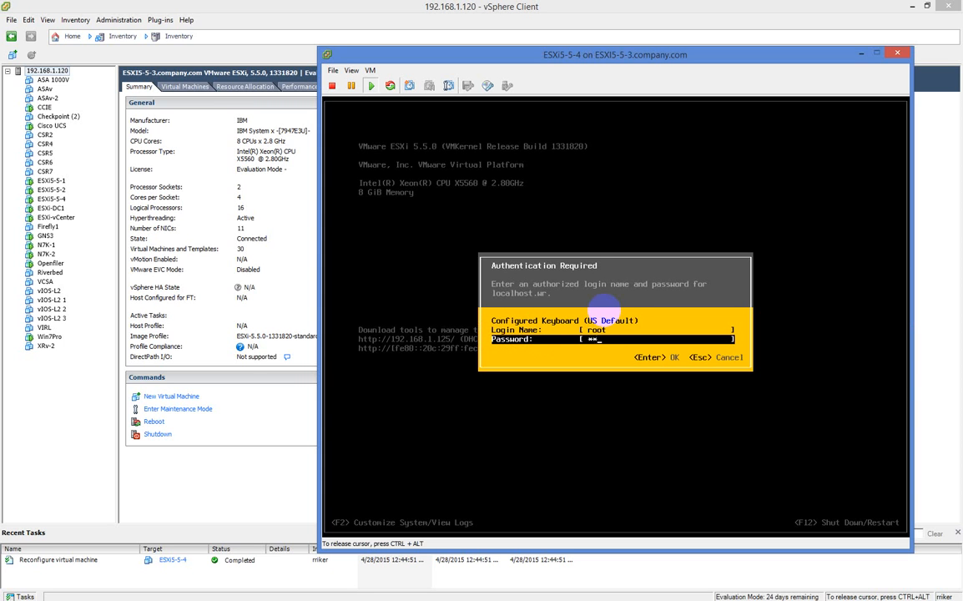
{"action": "key", "text": "Return"}
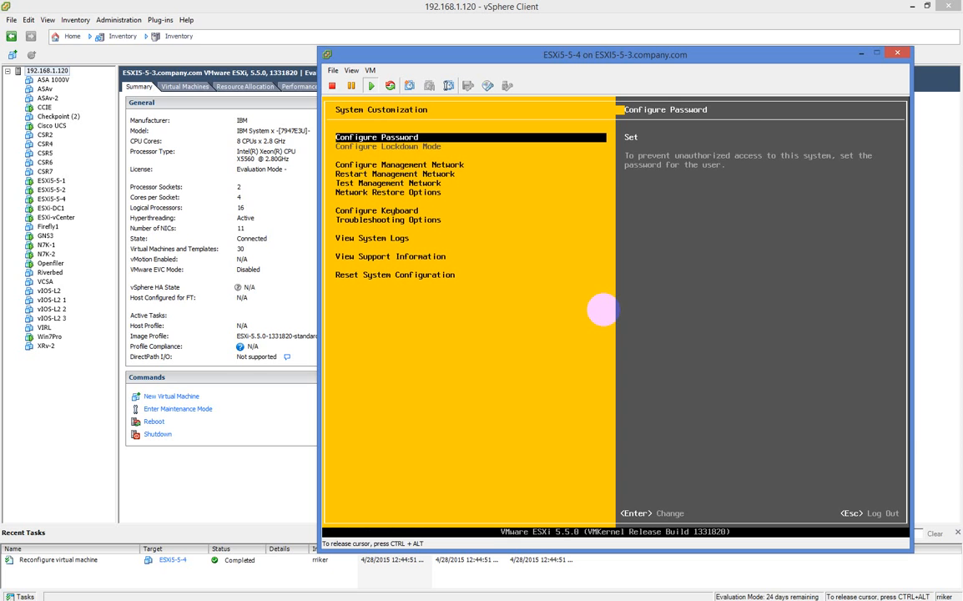
In Configure Management Network, keep vmnic0 as the adapter and open IP Configuration
{"action": "key", "text": "Down"}
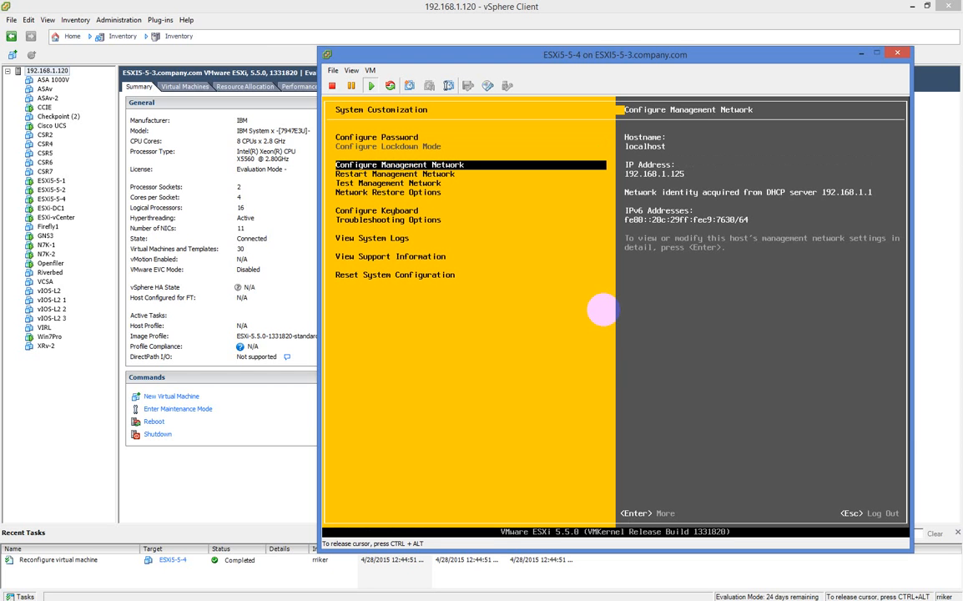
{"action": "key", "text": "Return"}
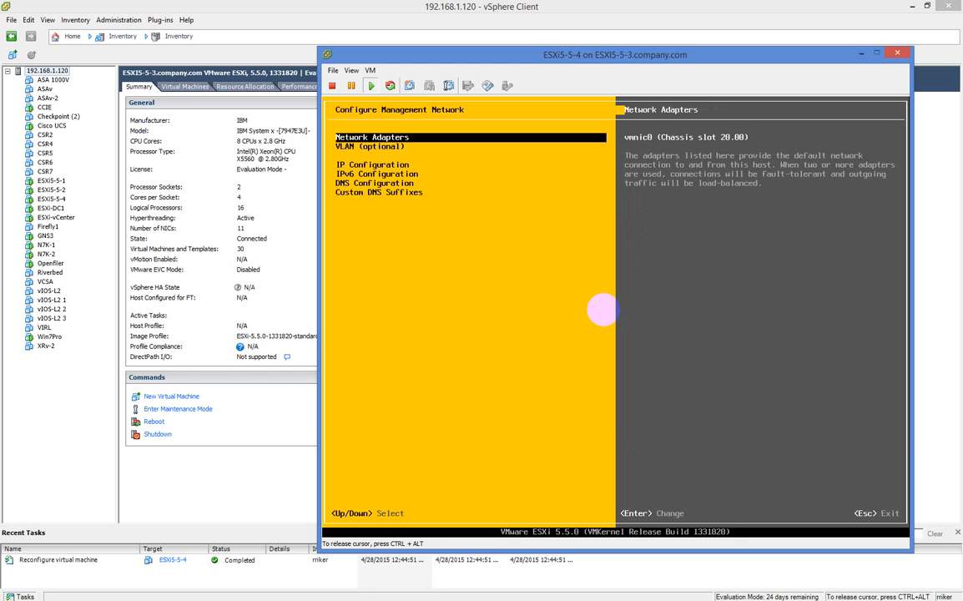
{"action": "key", "text": "Down"}
{"action": "key", "text": "Down"}
{"action": "key", "text": "Up"}
{"action": "key", "text": "Up"}
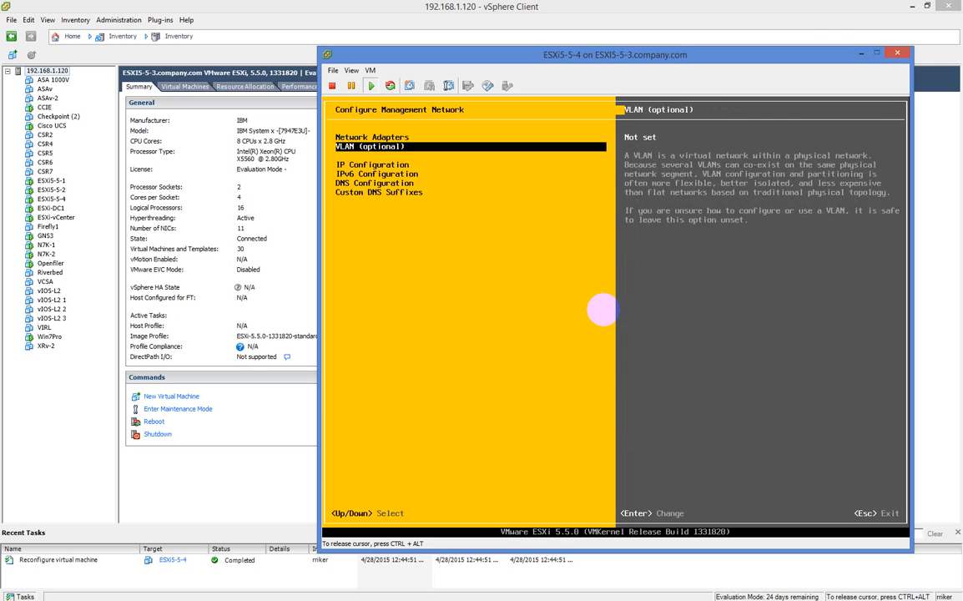
{"action": "key", "text": "Return"}
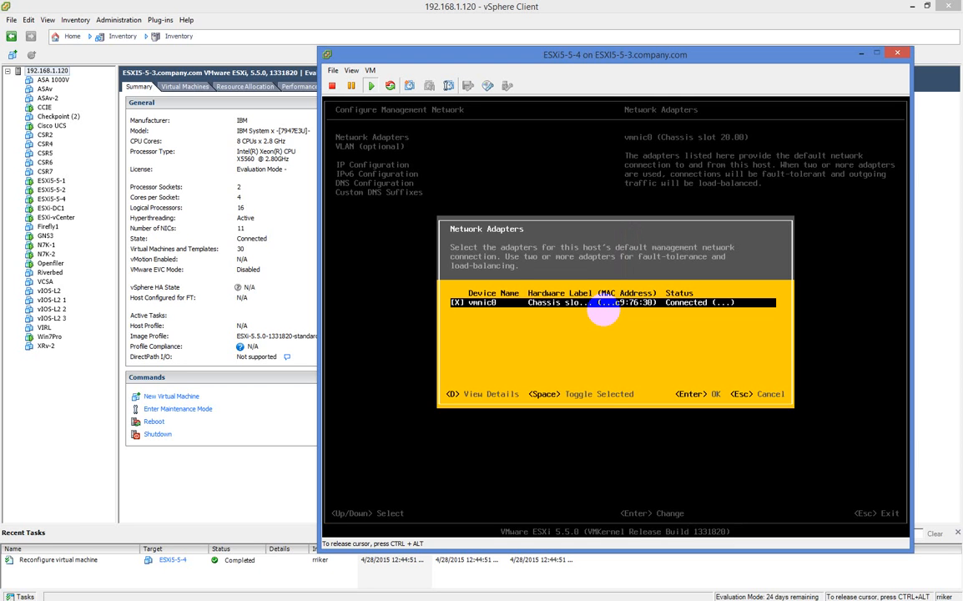
{"action": "key", "text": "Return"}
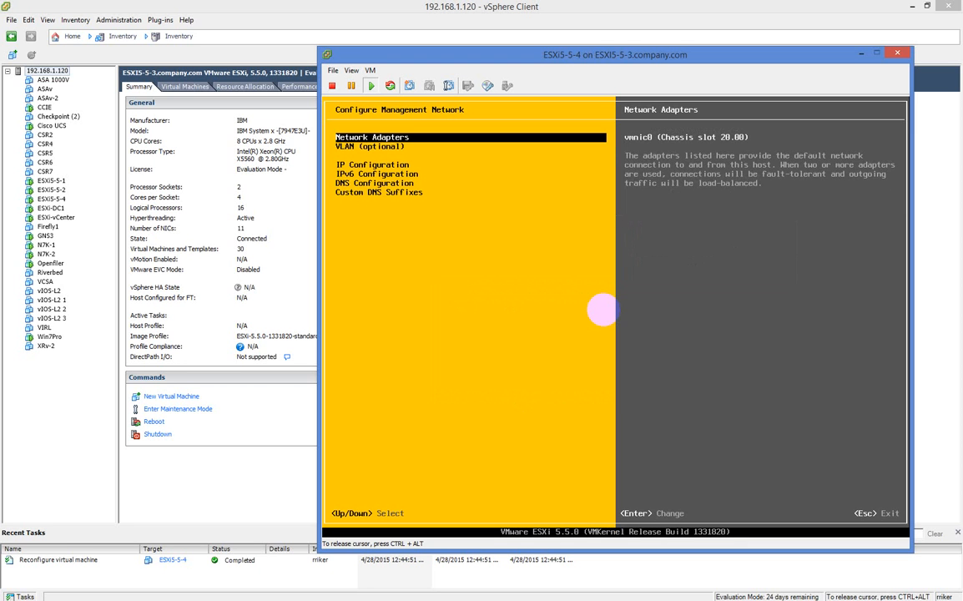
{"action": "key", "text": "Down"}
{"action": "key", "text": "Down"}
{"action": "key", "text": "Return"}
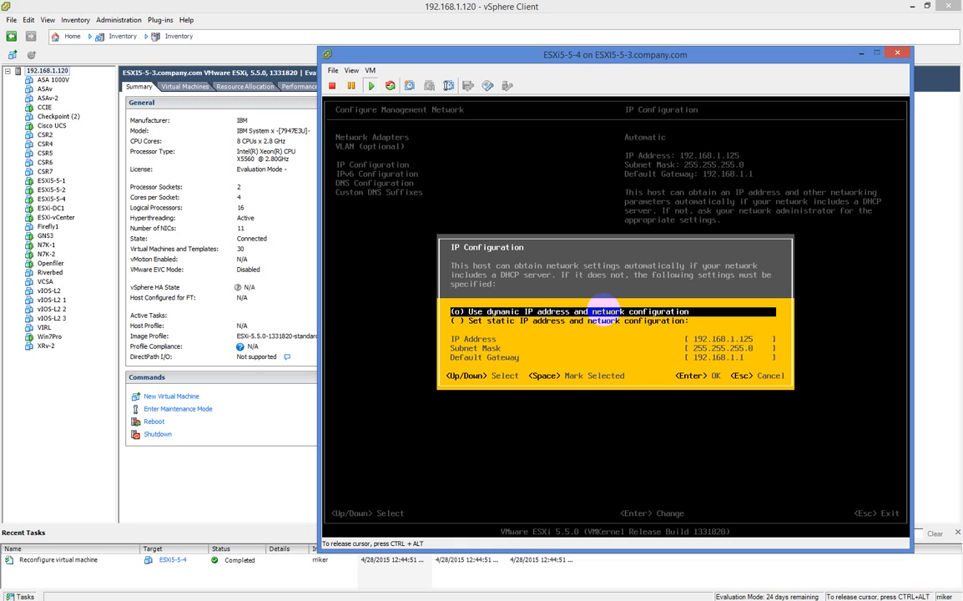
Switch to static IP 192.168.1.125, mask 255.255.255.0, gateway 192.168.1.1
{"action": "key", "text": "Down"}
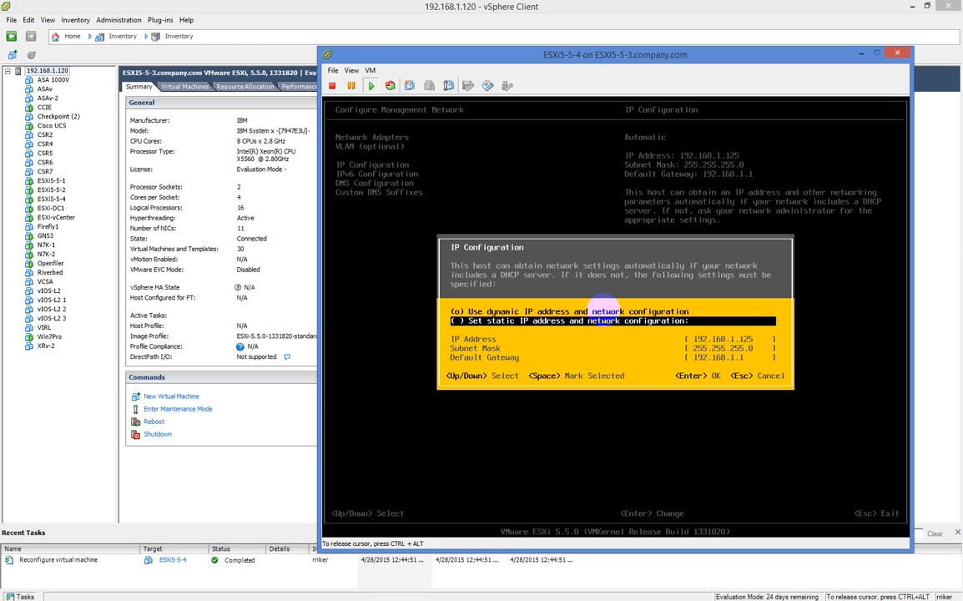
{"action": "key", "text": "space"}
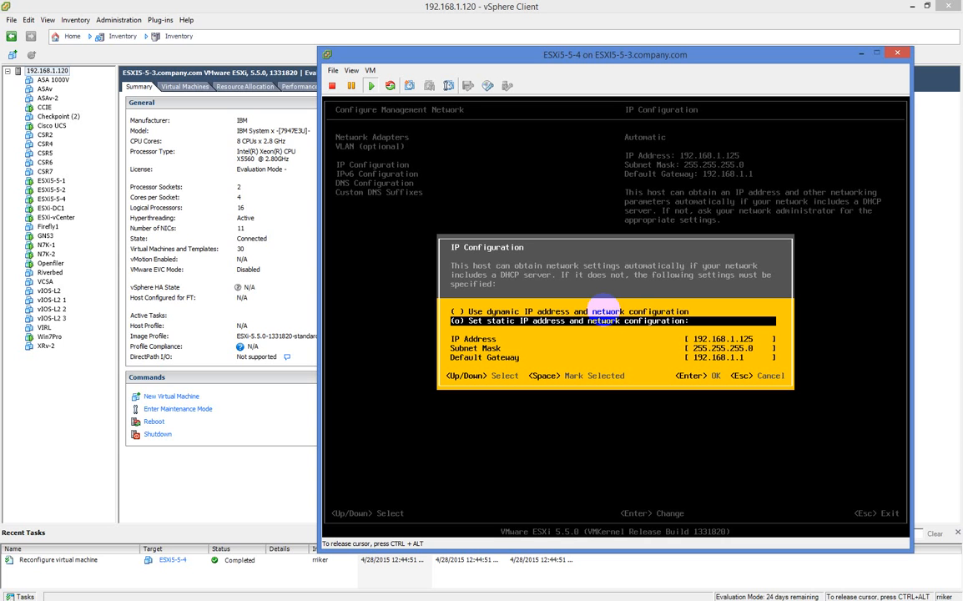
{"action": "key", "text": "Return"}
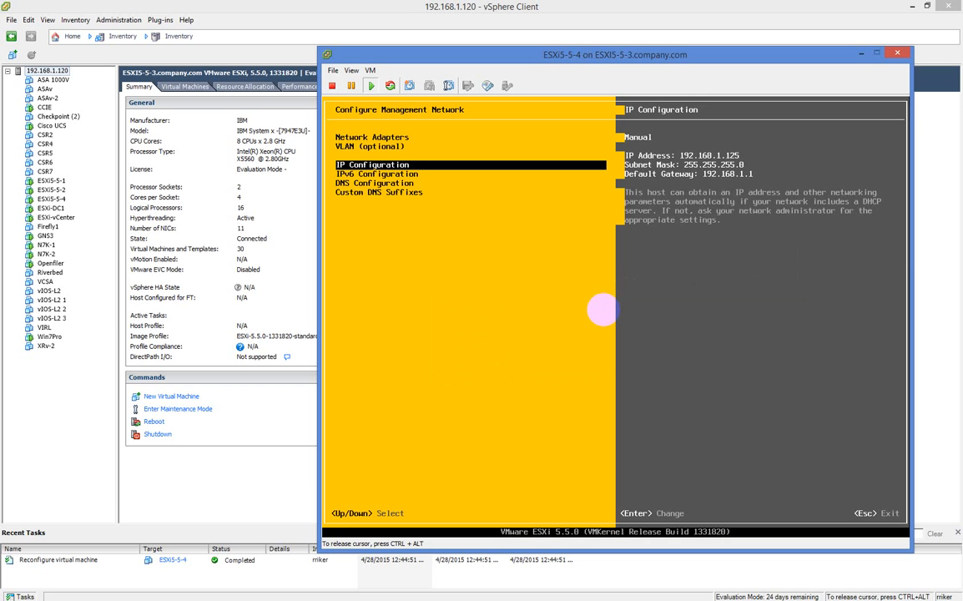
Set DNS servers 192.168.1.160 and 192.168.1.1 and the hostname esxi5-5-4
{"action": "key", "text": "Down"}
{"action": "key", "text": "Down"}
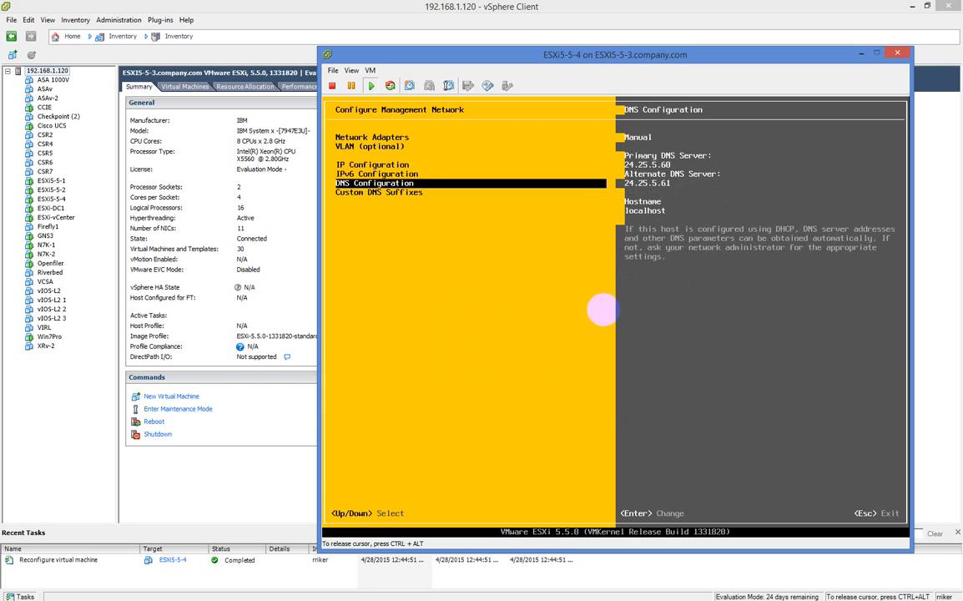
{"action": "key", "text": "Return"}
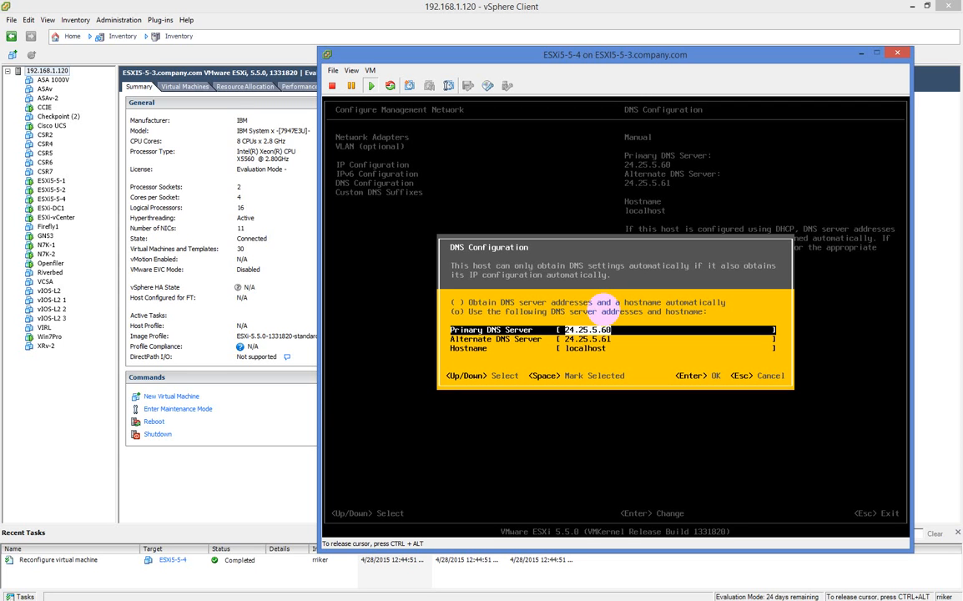
{"action": "key", "text": "BackSpace"}
{"action": "key", "text": "BackSpace"}
{"action": "key", "text": "BackSpace"}
{"action": "key", "text": "BackSpace"}
{"action": "key", "text": "BackSpace"}
{"action": "key", "text": "BackSpace"}
{"action": "key", "text": "BackSpace"}
{"action": "key", "text": "BackSpace"}
{"action": "key", "text": "BackSpace"}
{"action": "key", "text": "BackSpace"}
{"action": "type", "text": "19"}
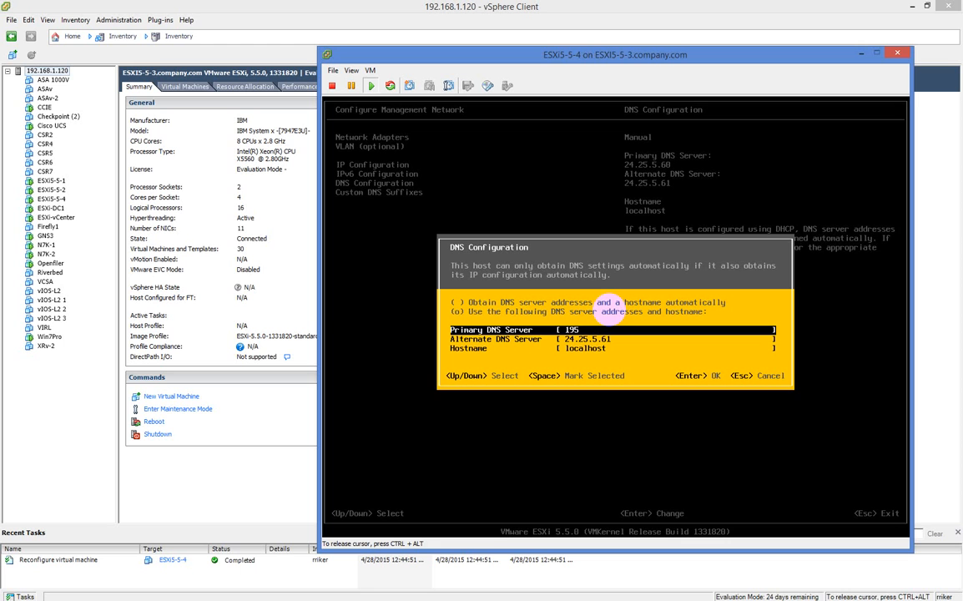
{"action": "type", "text": "2.168"}
{"action": "key", "text": "Down"}
{"action": "key", "text": "BackSpace"}
{"action": "key", "text": "BackSpace"}
{"action": "key", "text": "BackSpace"}
{"action": "key", "text": "BackSpace"}
{"action": "key", "text": "BackSpace"}
{"action": "key", "text": "BackSpace"}
{"action": "key", "text": "BackSpace"}
{"action": "key", "text": "BackSpace"}
{"action": "key", "text": "BackSpace"}
{"action": "key", "text": "BackSpace"}
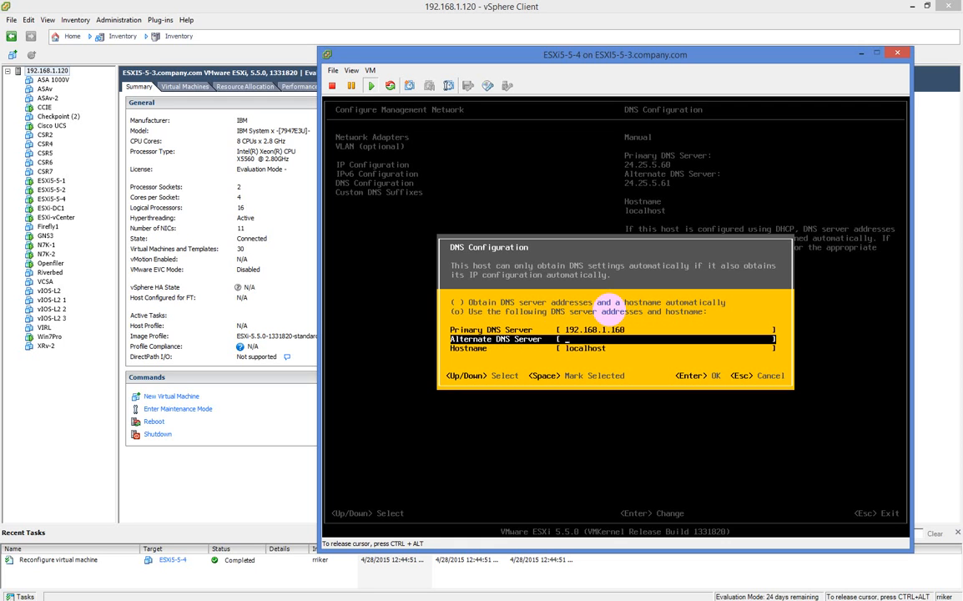
{"action": "type", "text": "192.168.1.1"}
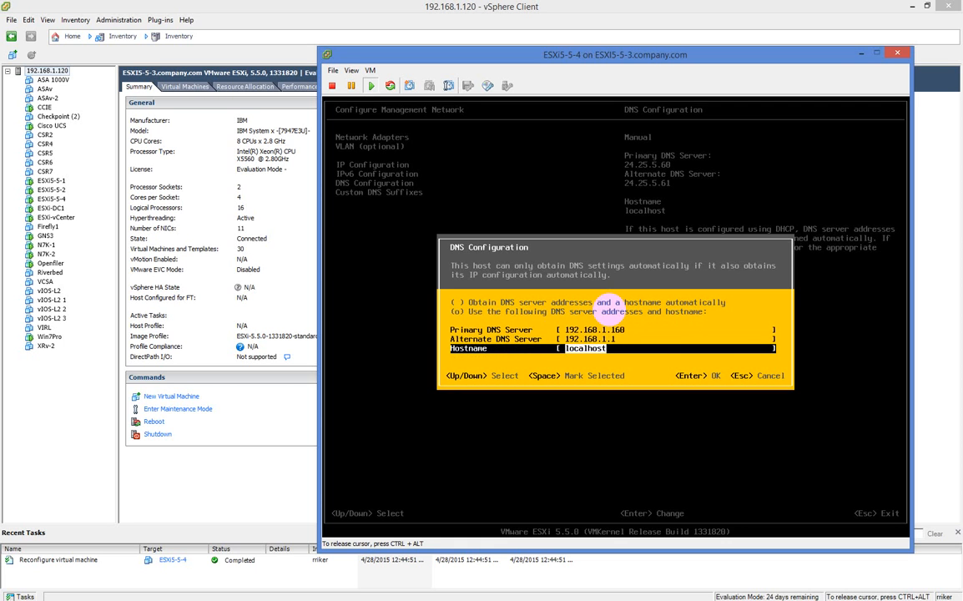
{"action": "type", "text": "esxi5-5-4"}
{"action": "key", "text": "Return"}
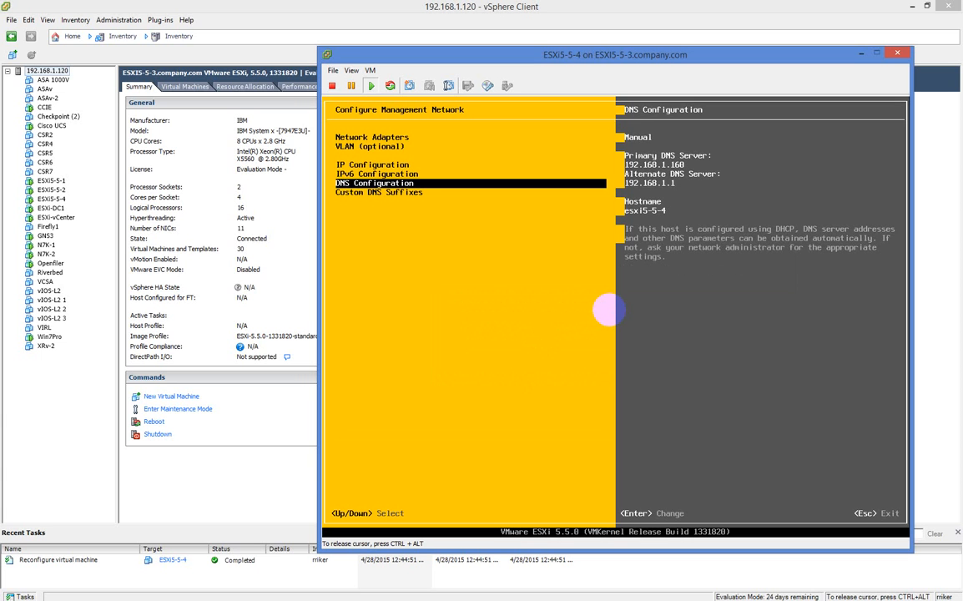
Apply the management network changes, restarting the network, and bring up Test Management Network
{"action": "key", "text": "Escape"}
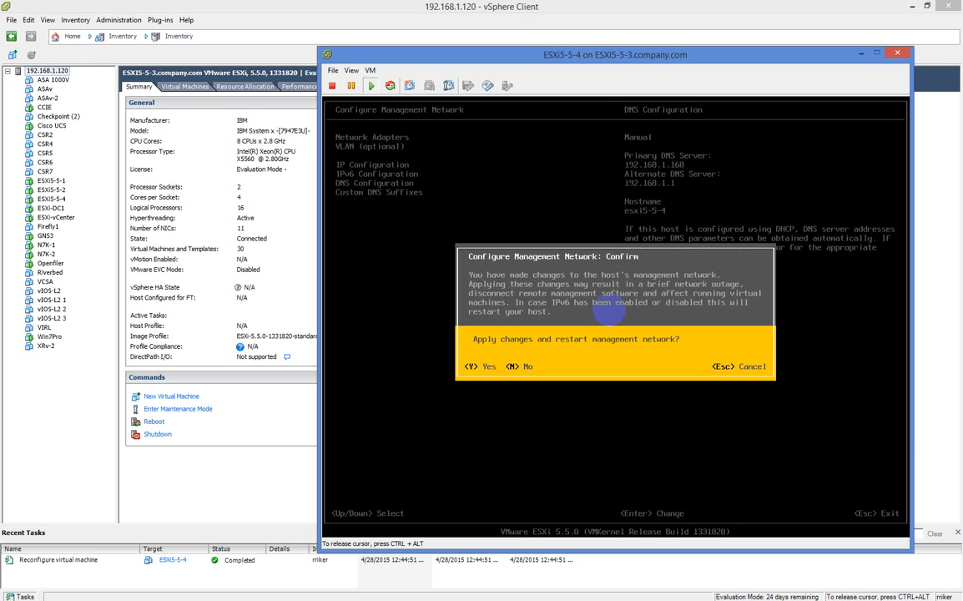
{"action": "key", "text": "Escape"}
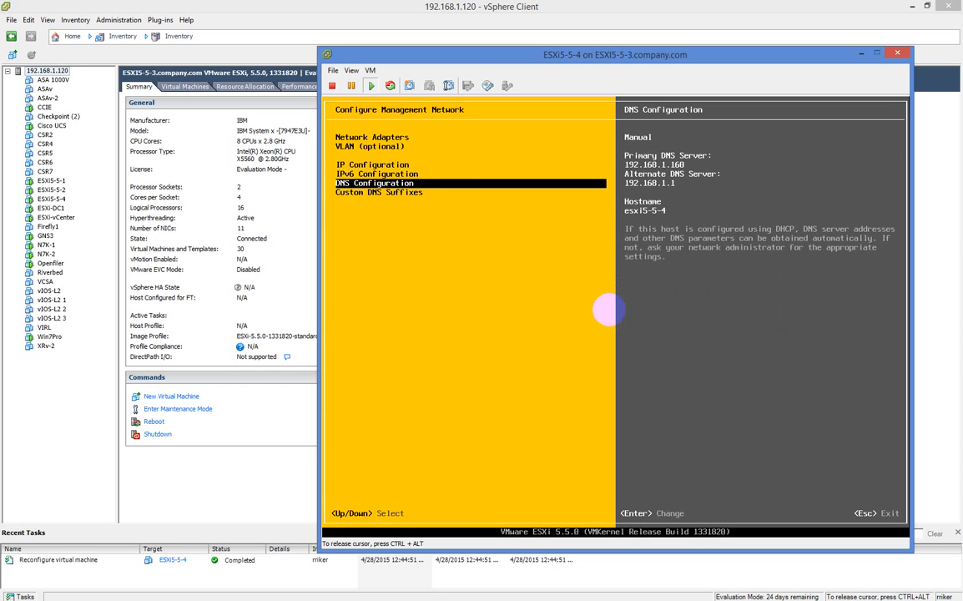
{"action": "key", "text": "Escape"}
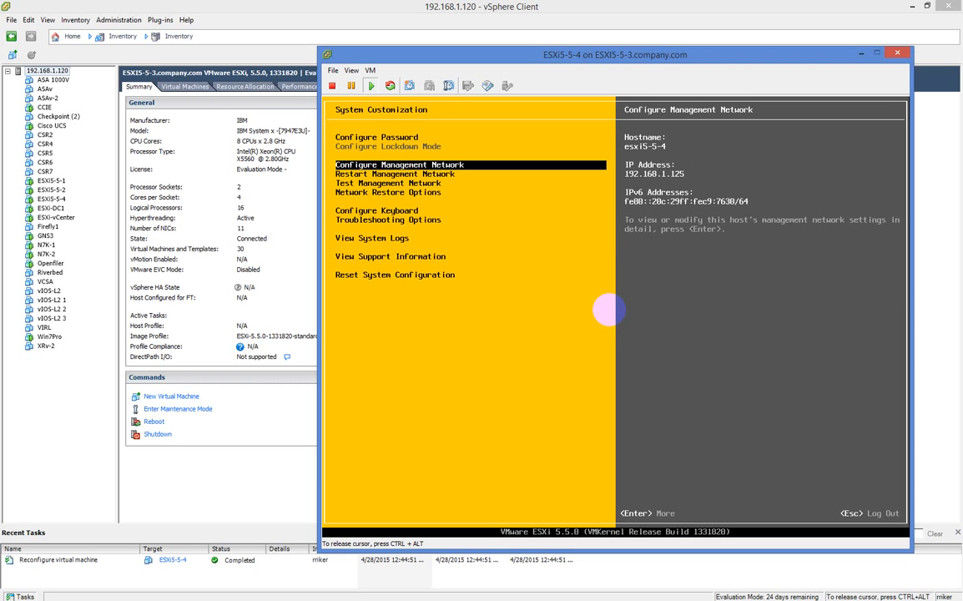
{"action": "key", "text": "Down"}
{"action": "key", "text": "Down"}
{"action": "key", "text": "Return"}
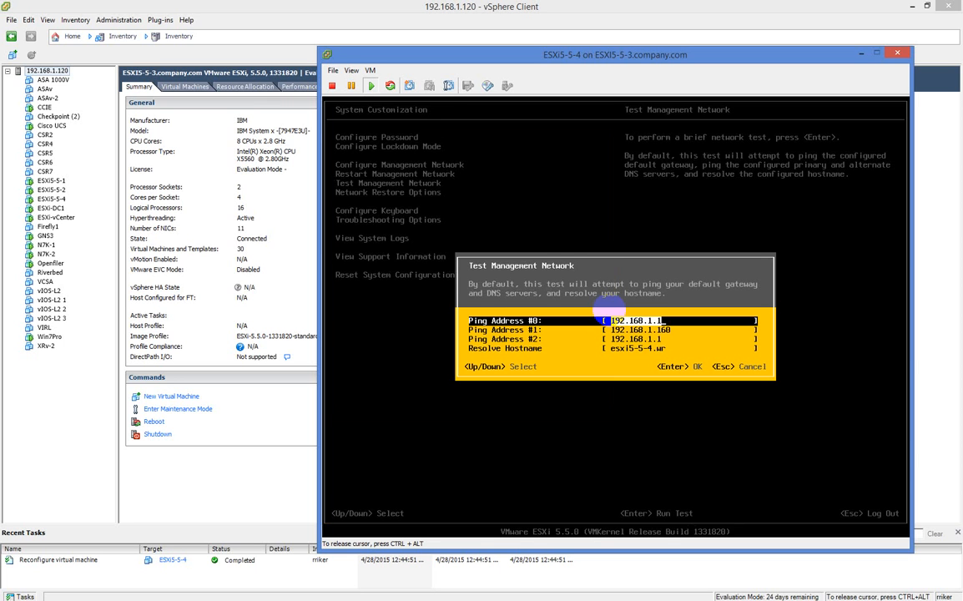
Run the network test and confirm the pings to 192.168.1.1 and 192.168.1.160 and the hostname resolution pass
{"action": "key", "text": "Return"}
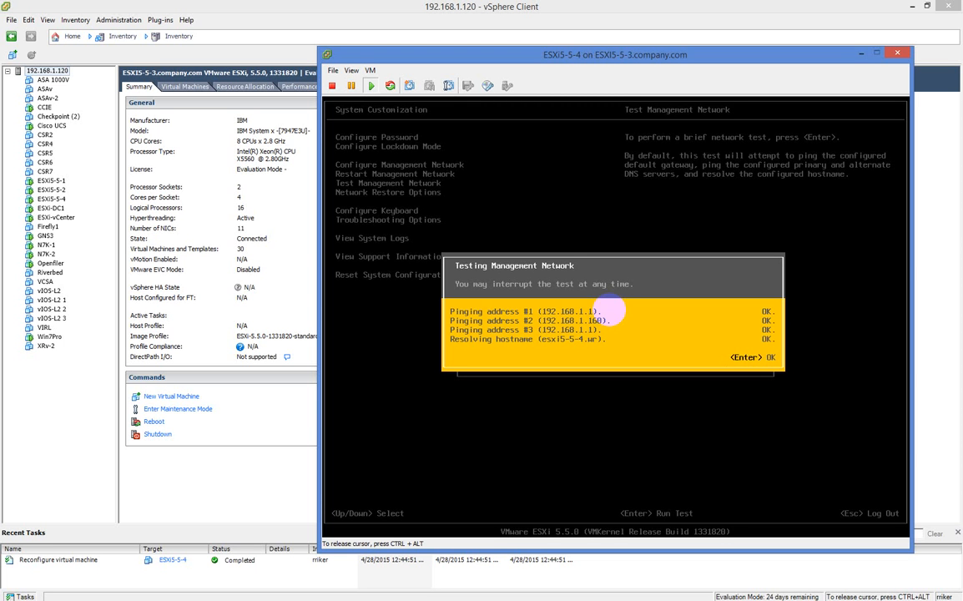
{"action": "key", "text": "Return"}
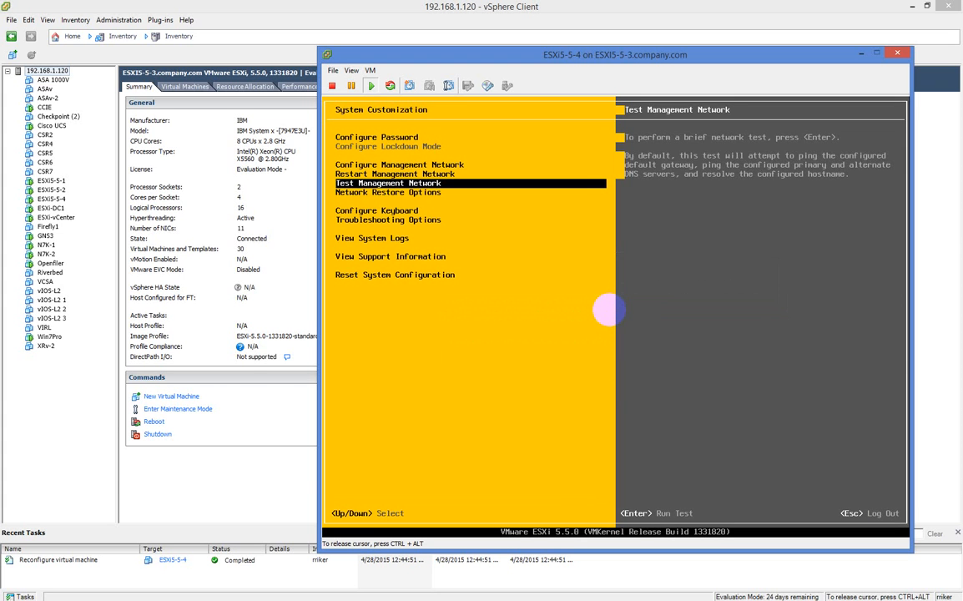
Change the DNS hostname to esxi5-5-4.company.com
{"action": "key", "text": "Up"}
{"action": "key", "text": "Up"}
{"action": "key", "text": "Return"}
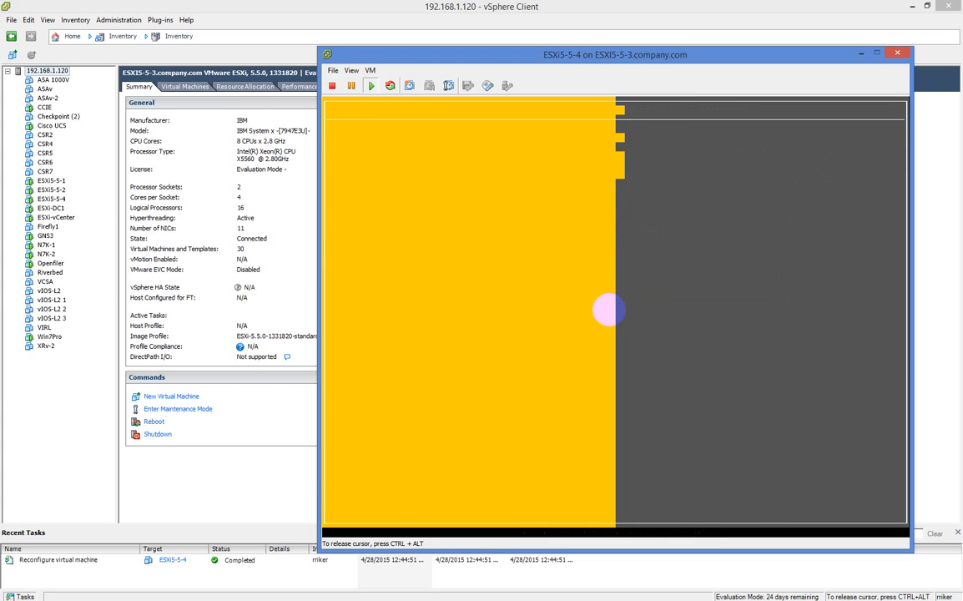
{"action": "key", "text": "Down"}
{"action": "key", "text": "Down"}
{"action": "key", "text": "Down"}
{"action": "key", "text": "Down"}
{"action": "key", "text": "Return"}
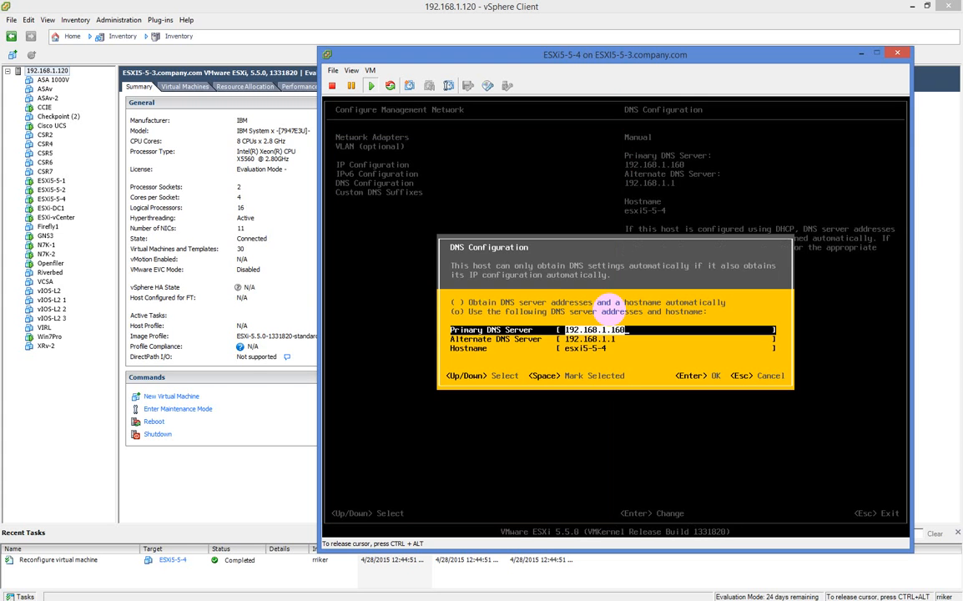
{"action": "key", "text": "Down"}
{"action": "key", "text": "Down"}
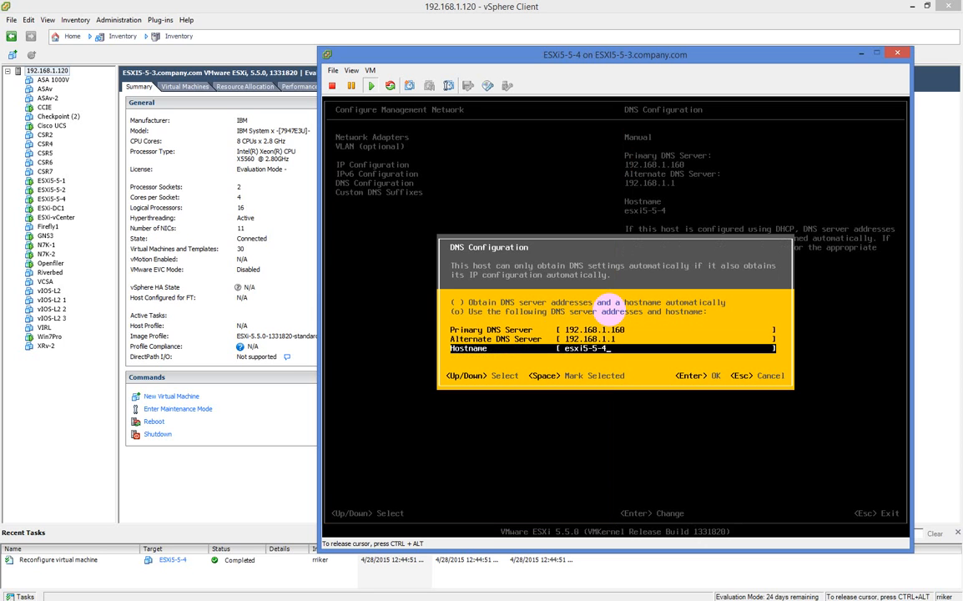
{"action": "type", "text": ".company.com"}
{"action": "key", "text": "Return"}
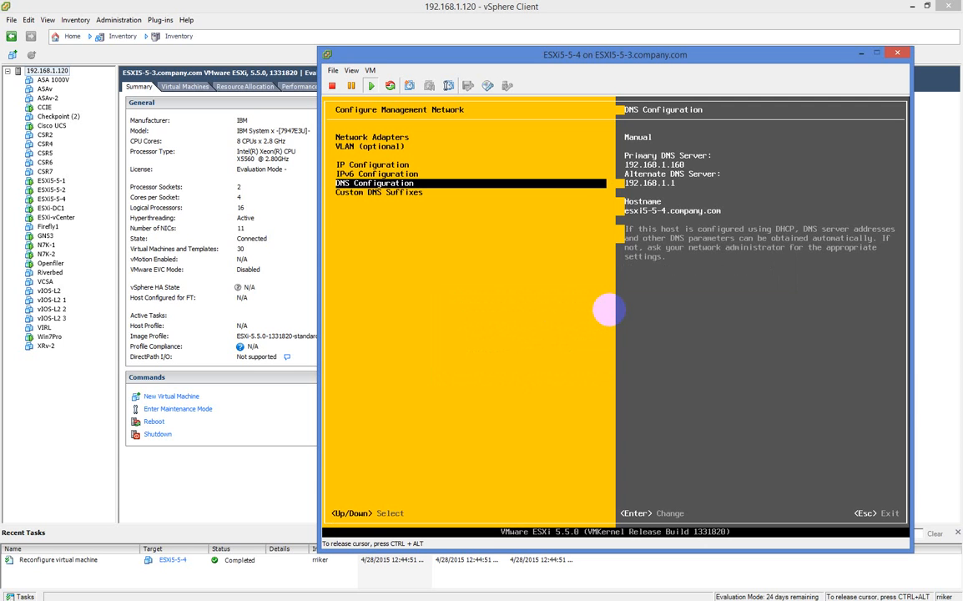
Apply the updated hostname and bring up Test Management Network again
{"action": "key", "text": "Escape"}
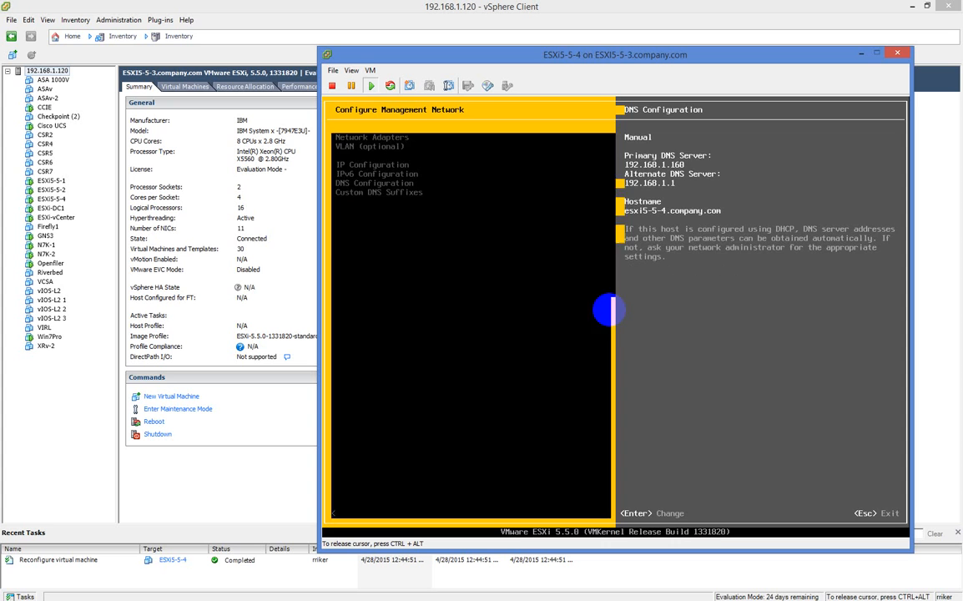
{"action": "key", "text": "Escape"}
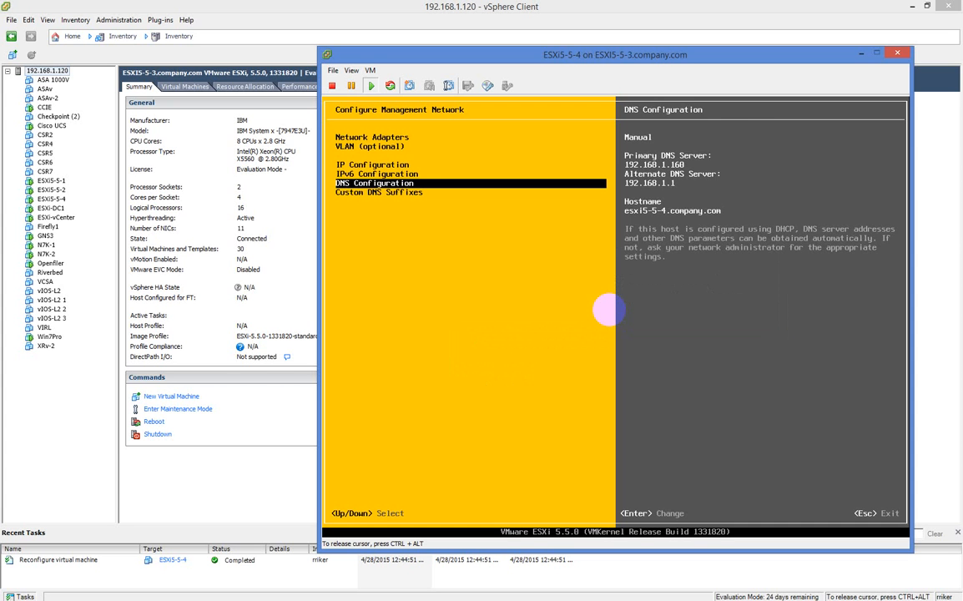
{"action": "key", "text": "Escape"}
{"action": "key", "text": "Down"}
{"action": "key", "text": "Down"}
{"action": "key", "text": "Return"}
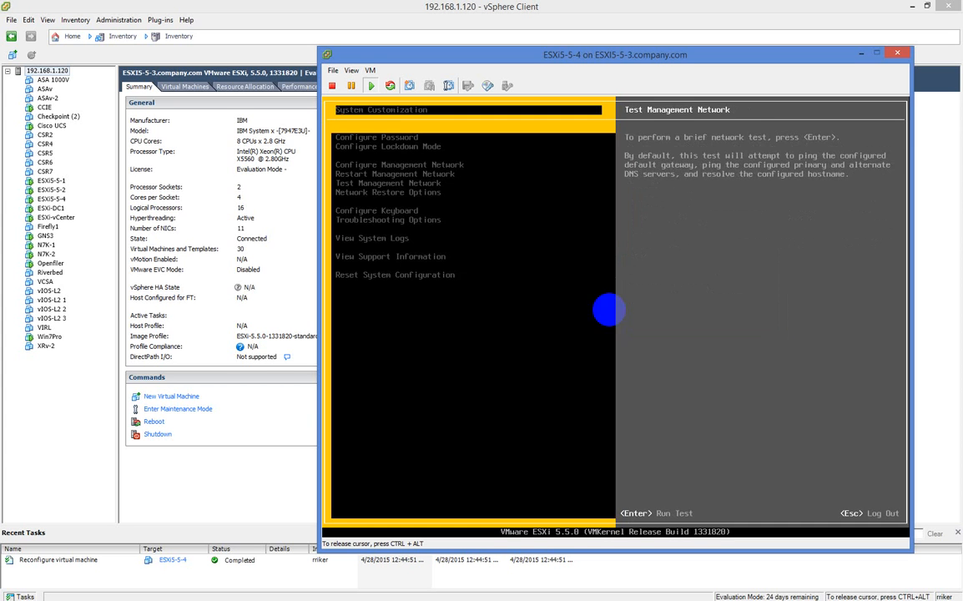
Rerun the network test, then leave the console for the full-screen Windows Server 2012 R2 remote desktop
{"action": "key", "text": "Return"}
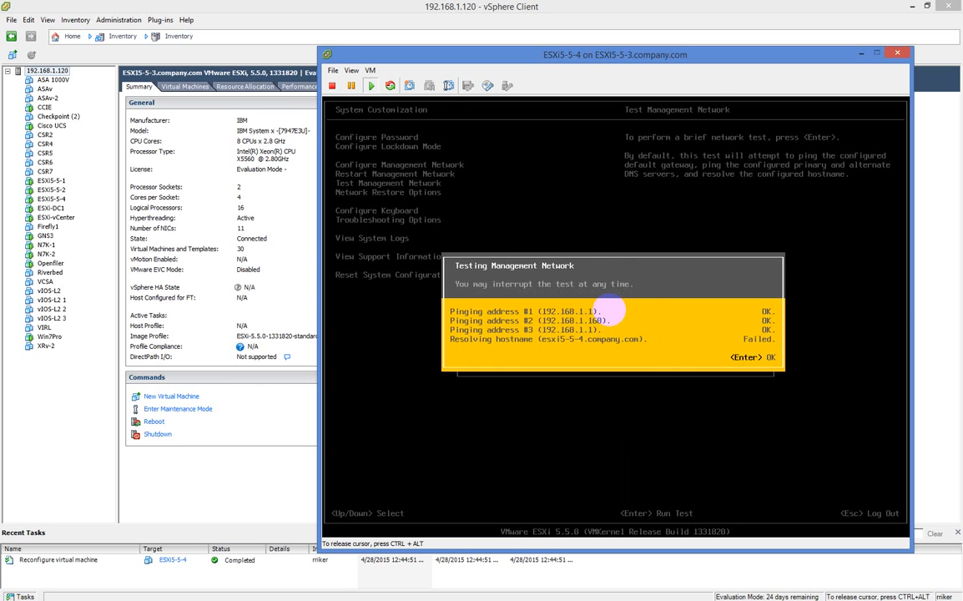
{"action": "key", "text": "Return"}
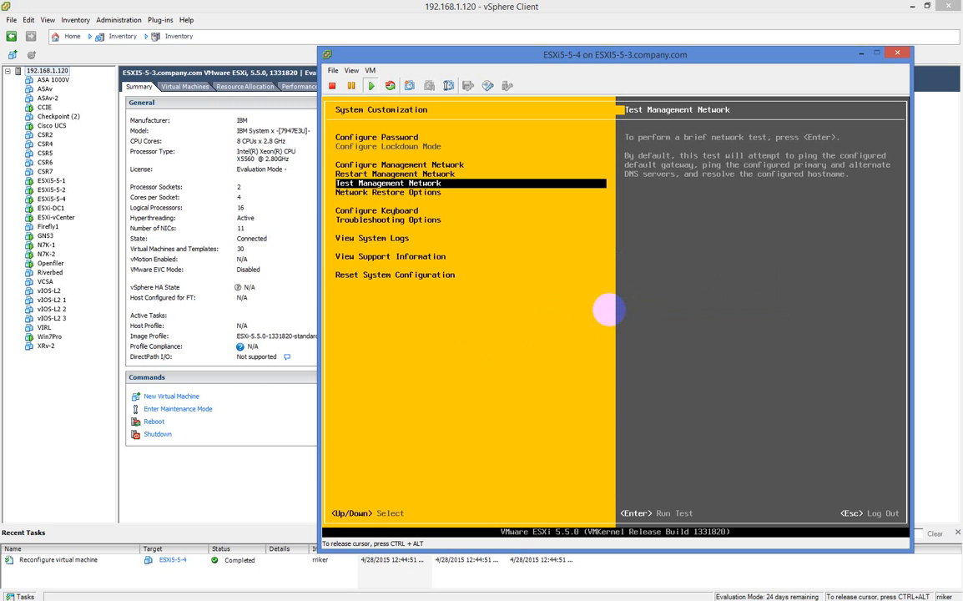
{"action": "key", "text": "ctrl+alt"}
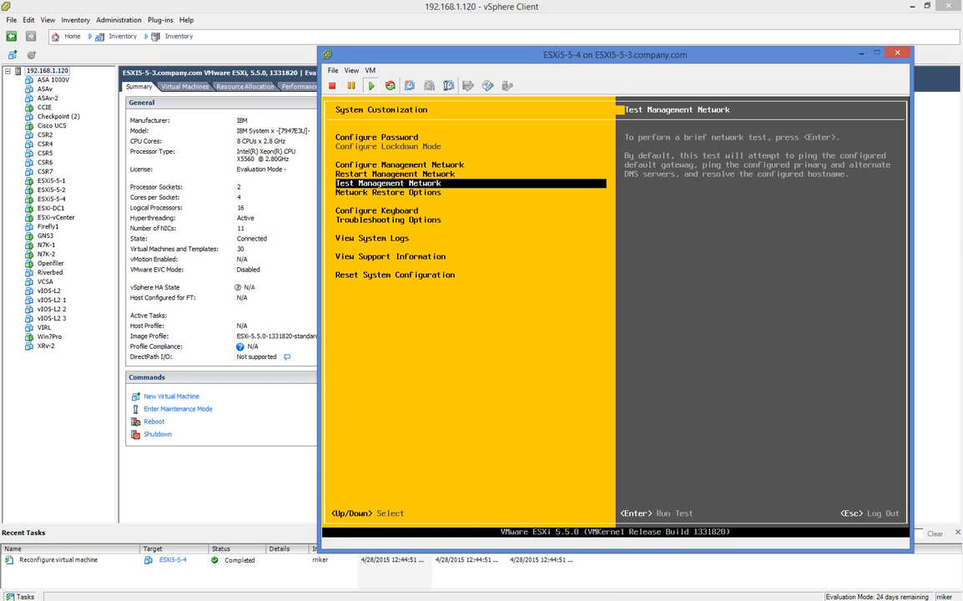
{"action": "key", "text": "alt+Tab"}
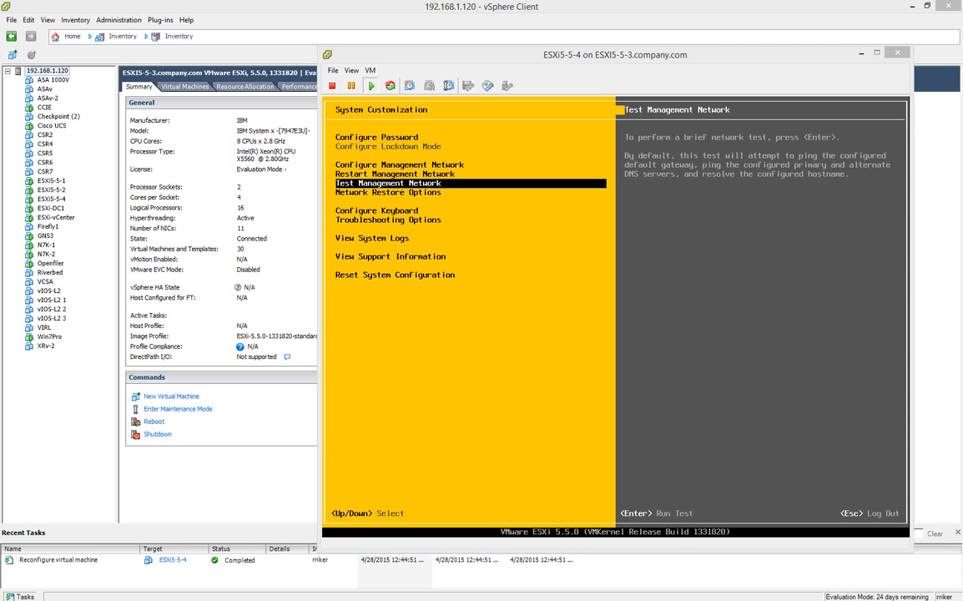
{"action": "left_click_drag", "start_coordinate": [0, 157], "coordinate": [376, 0]}
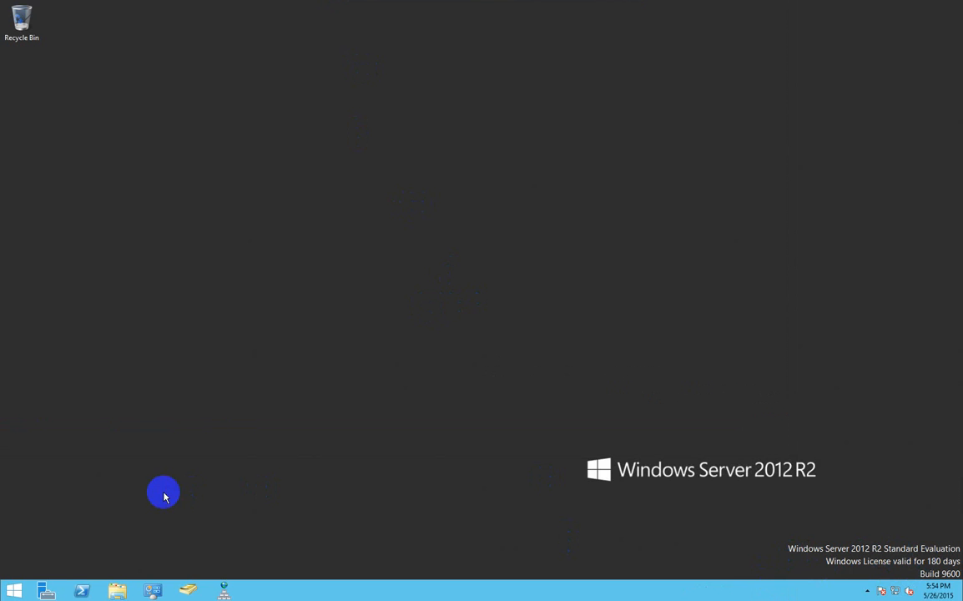
Open DNS Manager to ESXI-DC1's company.com forward lookup zone and widen the window
{"action": "left_click", "coordinate": [152, 591]}
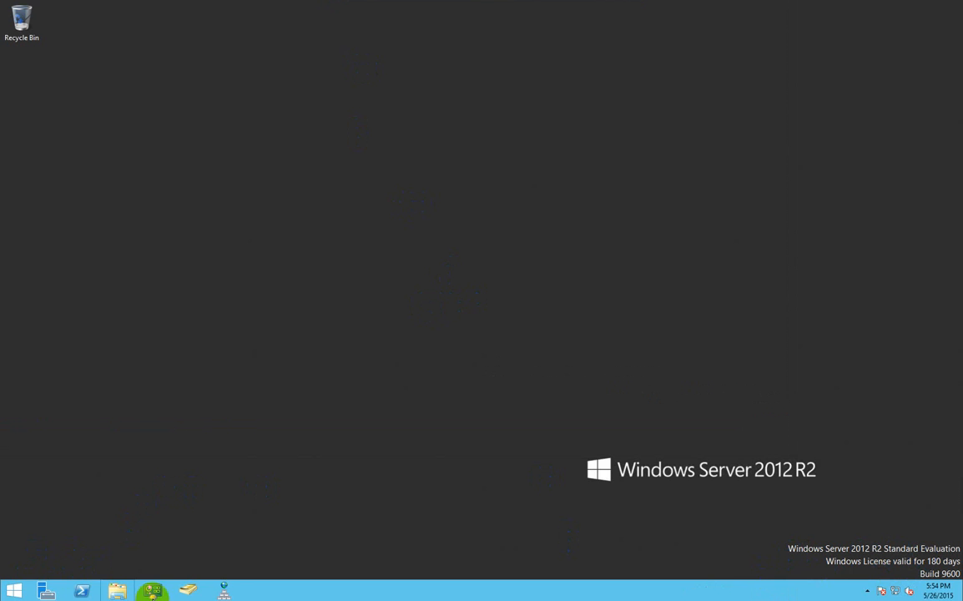
{"action": "left_click", "coordinate": [224, 591]}
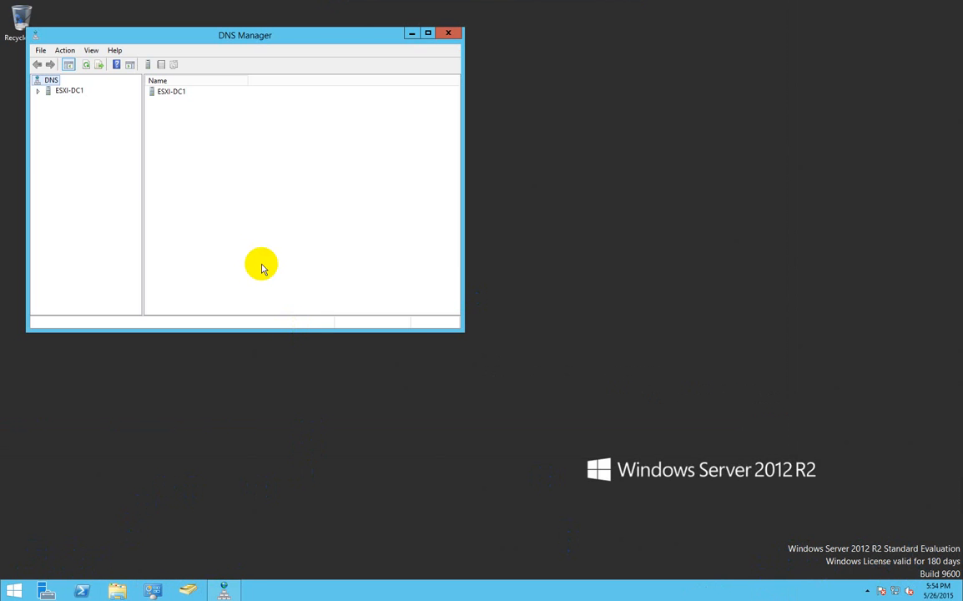
{"action": "left_click", "coordinate": [38, 90]}
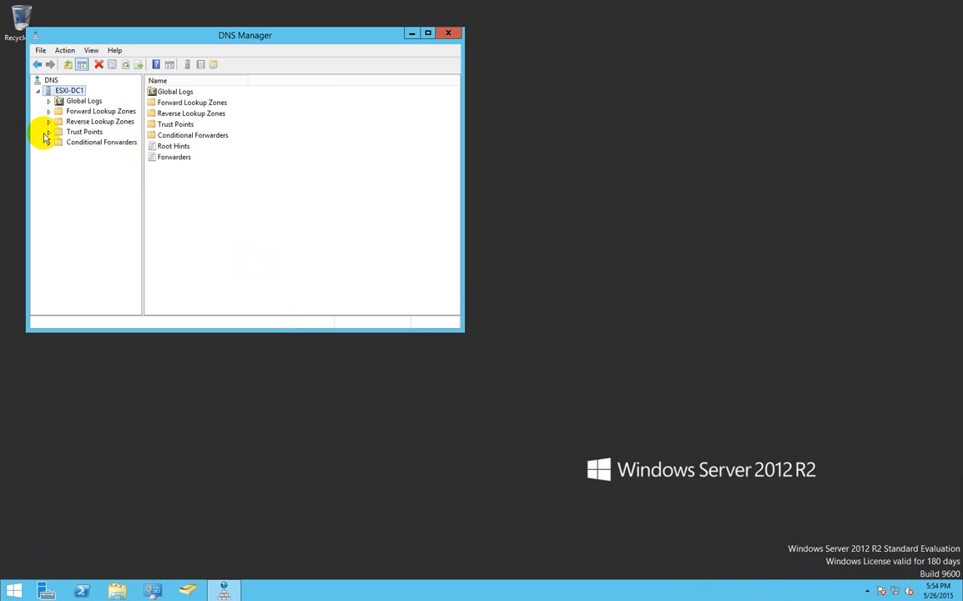
{"action": "left_click", "coordinate": [48, 111]}
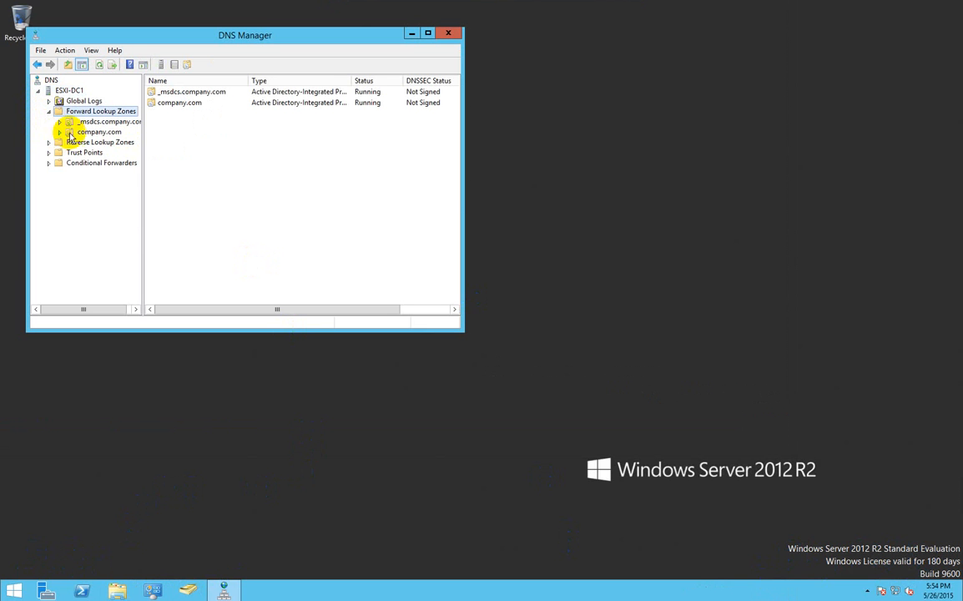
{"action": "left_click", "coordinate": [59, 132]}
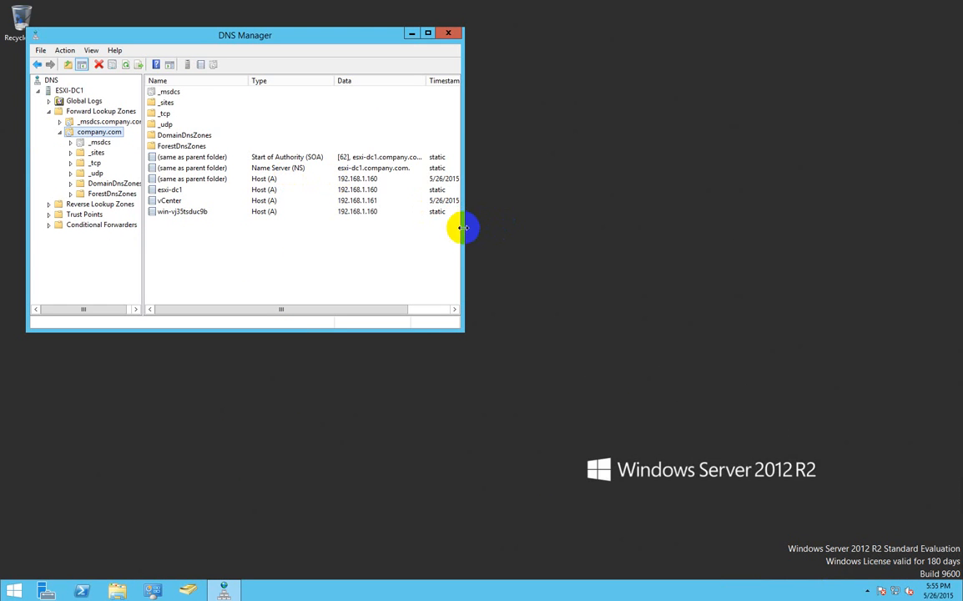
{"action": "left_click_drag", "start_coordinate": [461, 227], "coordinate": [555, 226]}
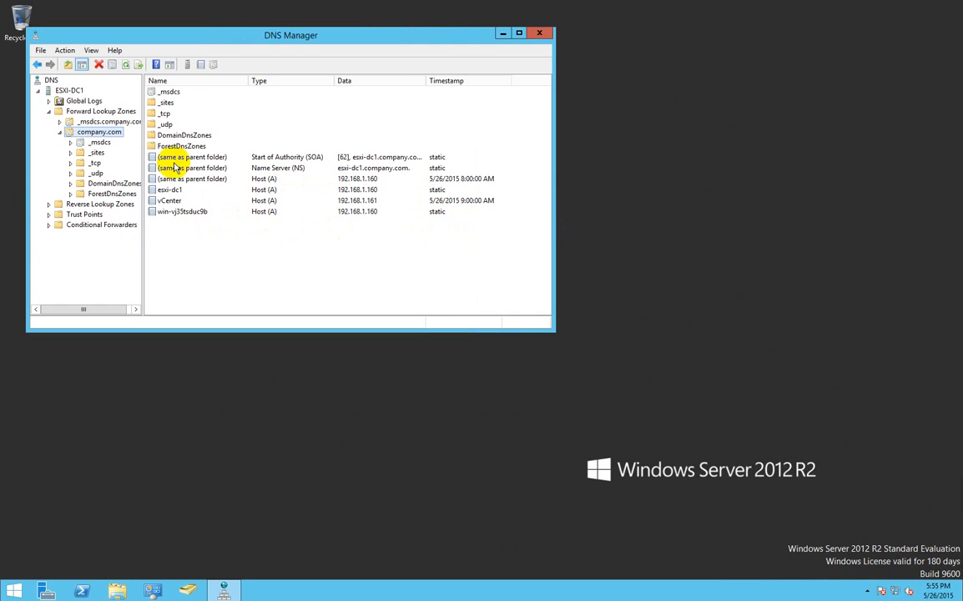
Add a host (A) record named ESXi5-5-4 at 192.168.1.125 in the company.com zone
{"action": "right_click", "coordinate": [179, 241]}
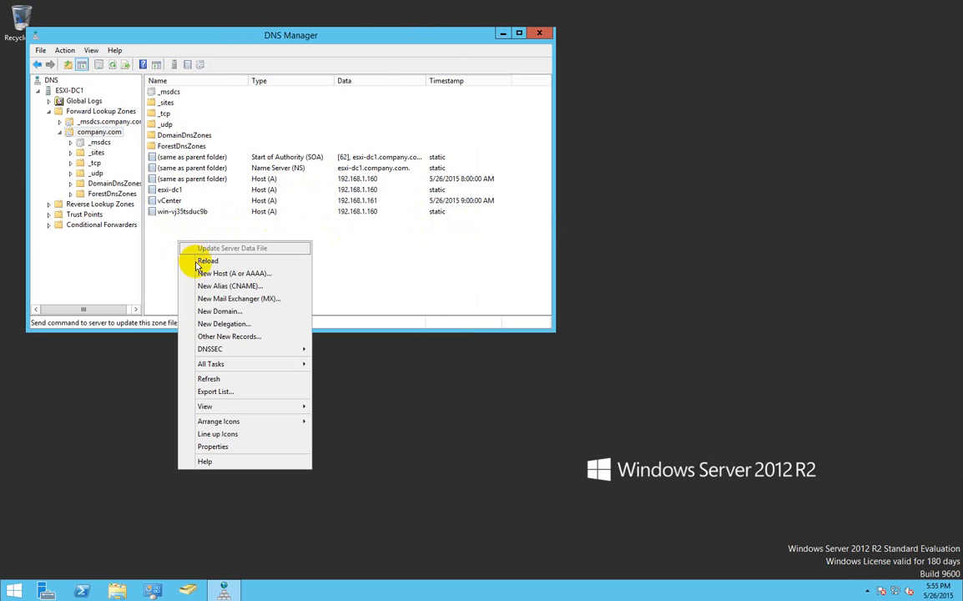
{"action": "left_click", "coordinate": [199, 272]}
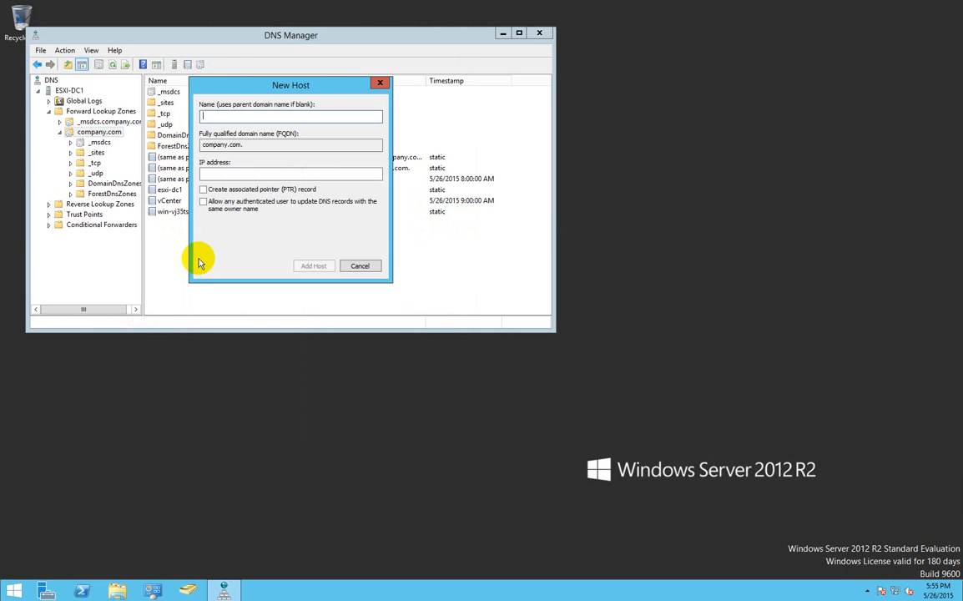
{"action": "type", "text": "ESXi5-5-4"}
{"action": "key", "text": "Tab"}
{"action": "key", "text": "Tab"}
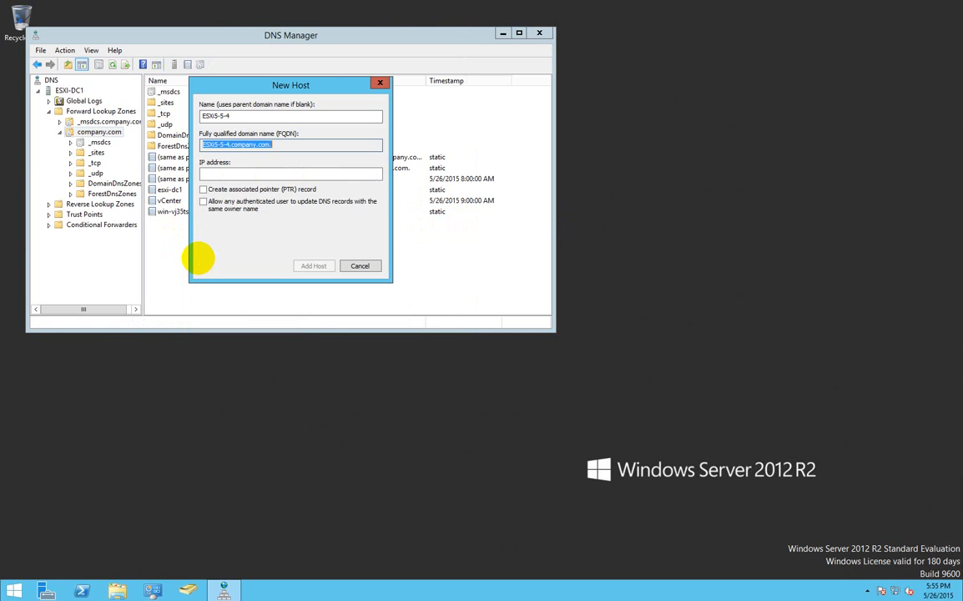
{"action": "type", "text": "1982.168"}
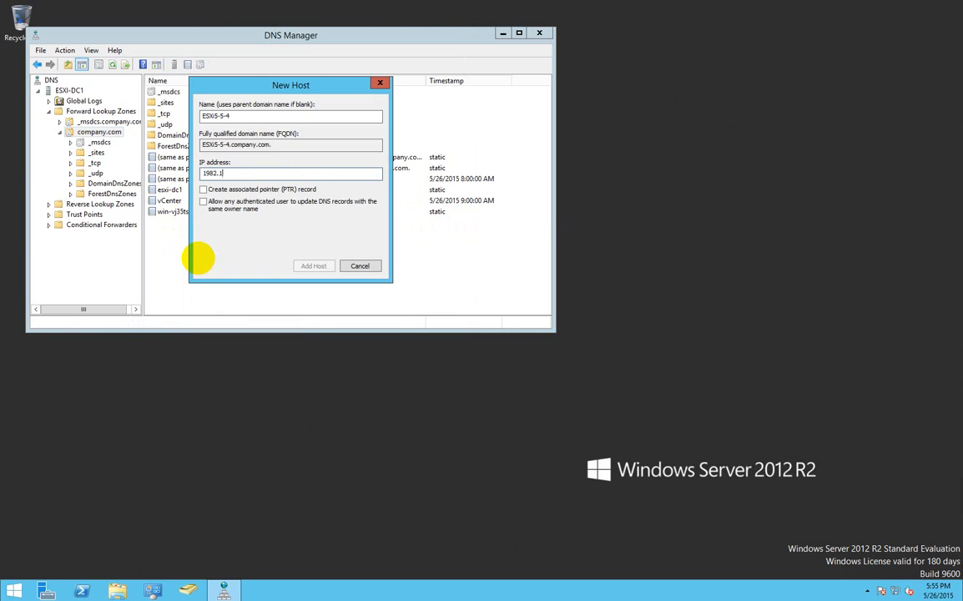
{"action": "key", "text": "BackSpace"}
{"action": "key", "text": "BackSpace"}
{"action": "key", "text": "BackSpace"}
{"action": "key", "text": "BackSpace"}
{"action": "key", "text": "BackSpace"}
{"action": "key", "text": "BackSpace"}
{"action": "key", "text": "BackSpace"}
{"action": "type", "text": "92.168.1.125"}
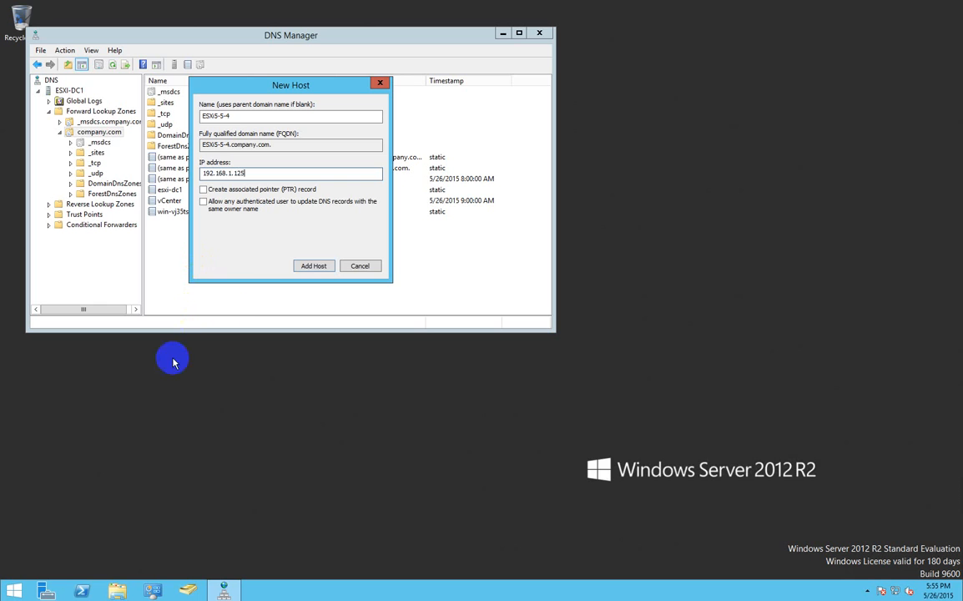
{"action": "left_click", "coordinate": [314, 267]}
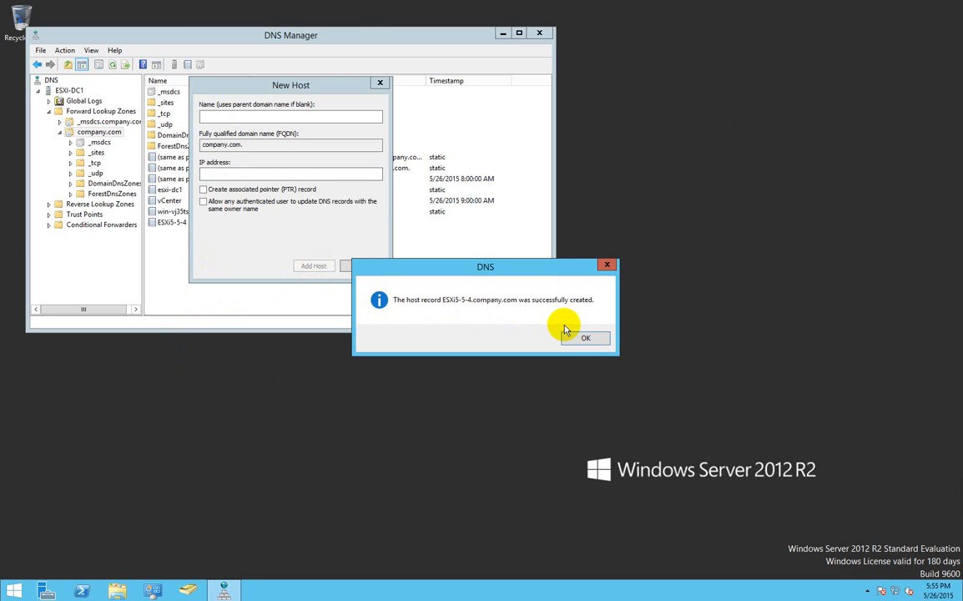
Acknowledge the record-created message, finish adding hosts, and return to the ESXi5-5-4 console
{"action": "left_click", "coordinate": [582, 334]}
{"action": "left_click", "coordinate": [367, 266]}
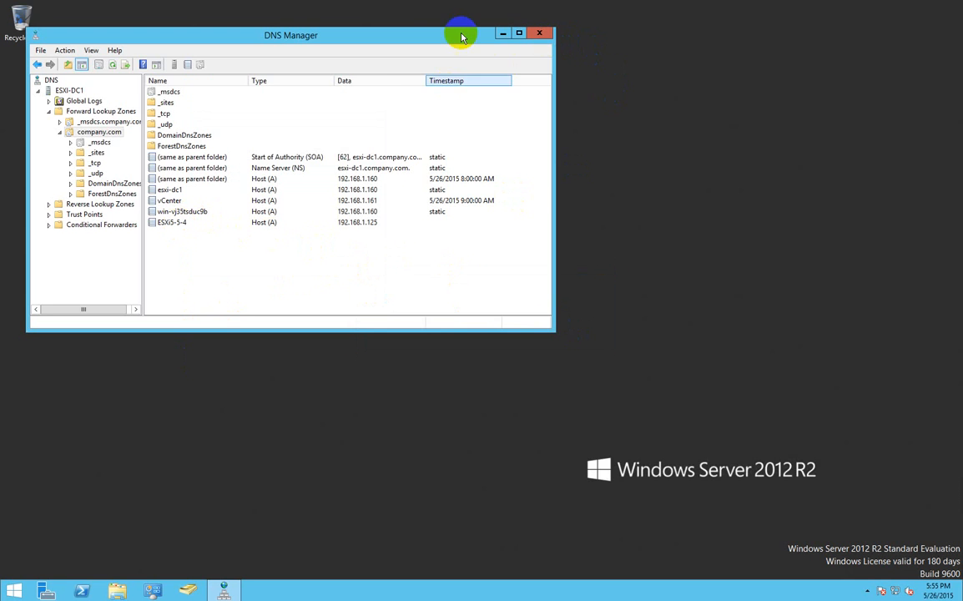
{"action": "left_click", "coordinate": [595, 6]}
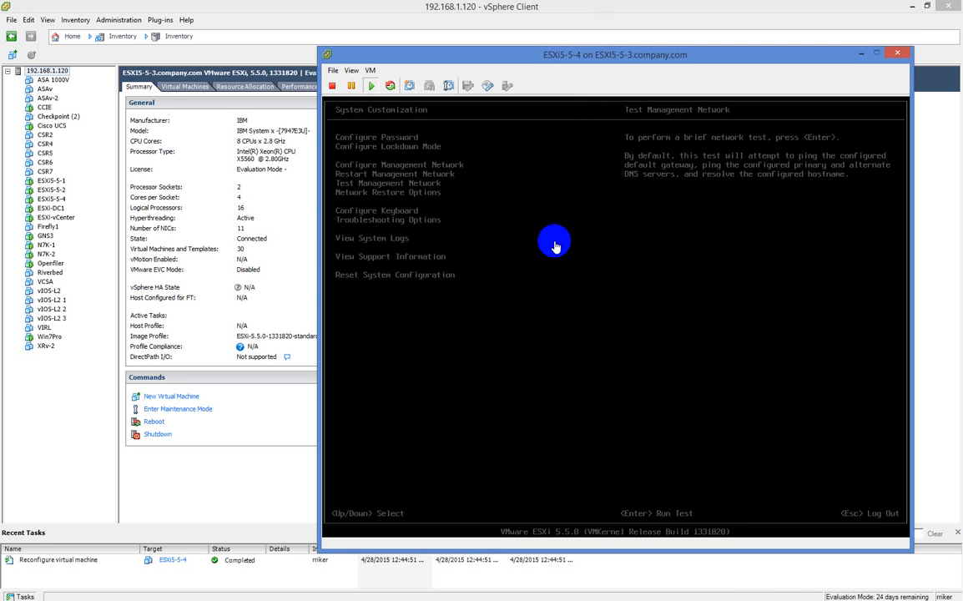
Run Test Management Network on ESXi5-5-4 and close the passing results
{"action": "left_click", "coordinate": [556, 240]}
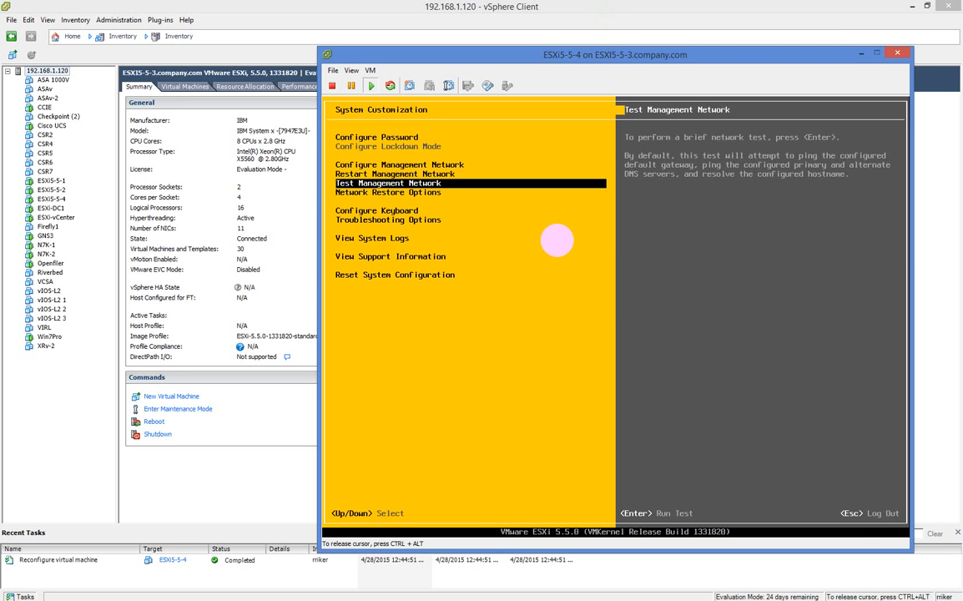
{"action": "key", "text": "Return"}
{"action": "key", "text": "Return"}
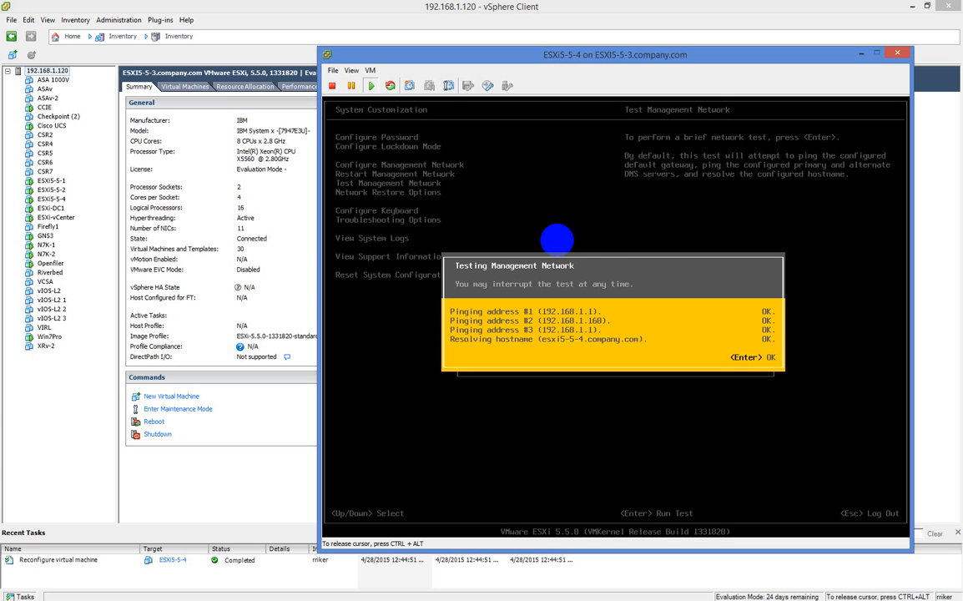
{"action": "key", "text": "Return"}
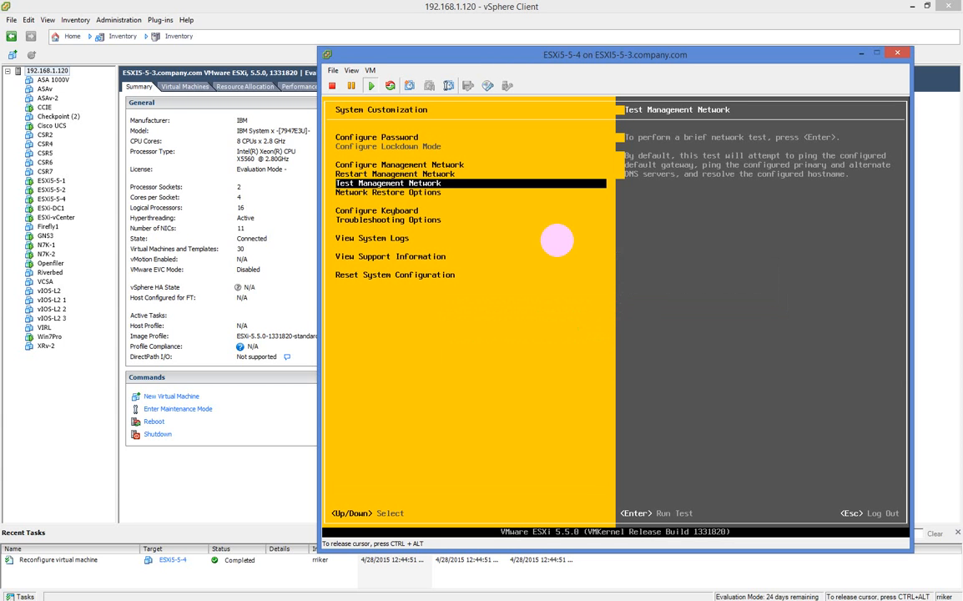
Exit system customization, release the keyboard from the console, and close the console window
{"action": "key", "text": "Escape"}
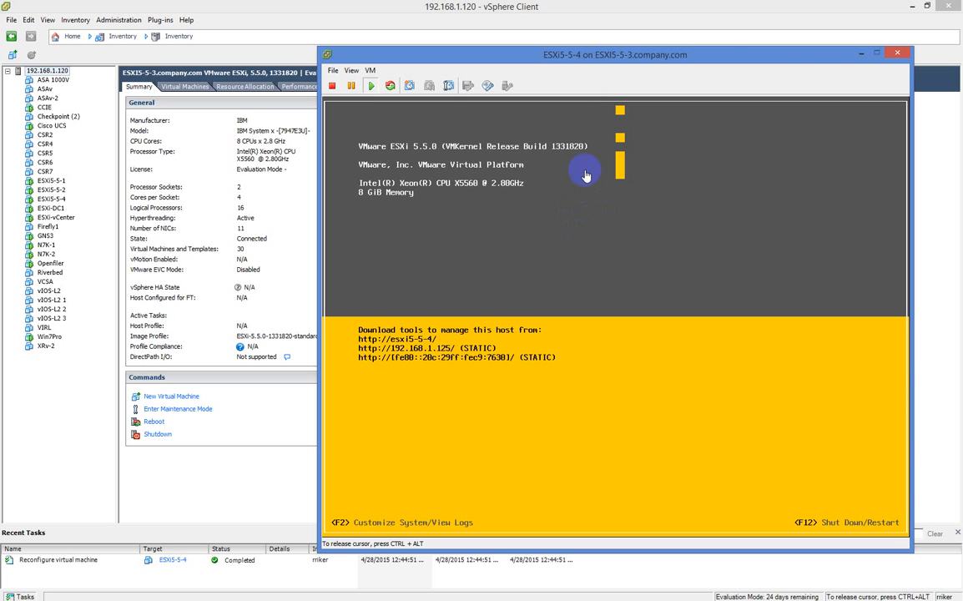
{"action": "key", "text": "ctrl+alt"}
{"action": "left_click", "coordinate": [901, 54]}
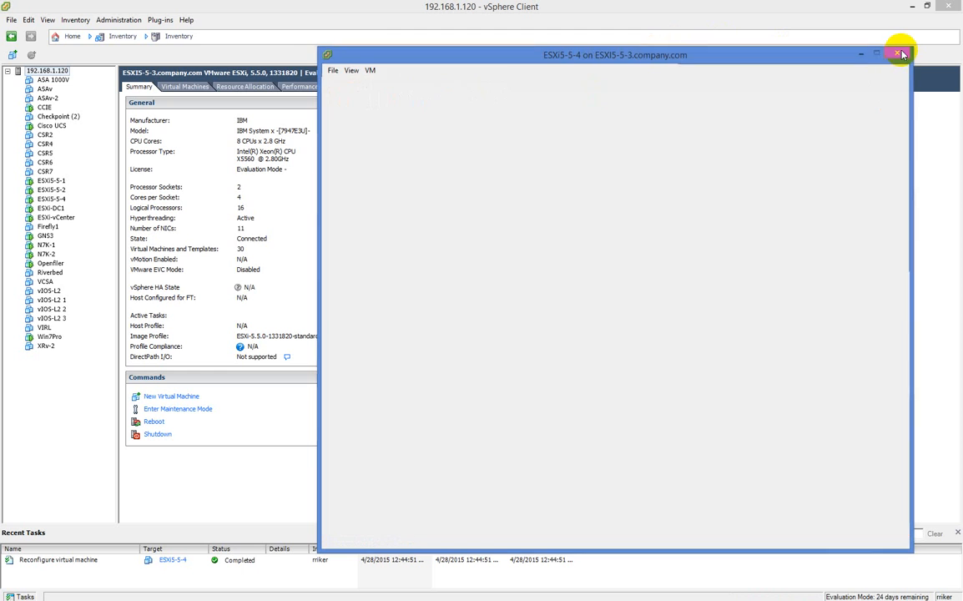